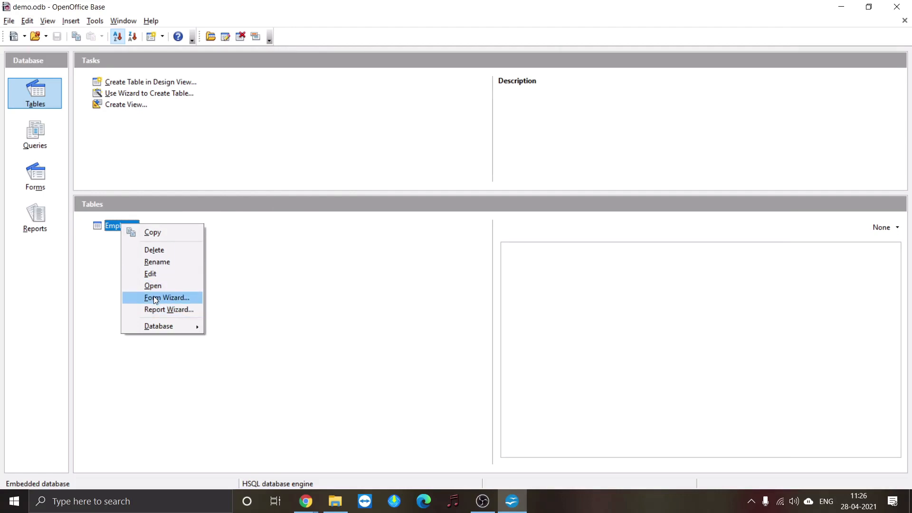
# Step: Start the Form Wizard for the Employees table and choose Table: Employees as the field source
pyautogui.click(153, 295)
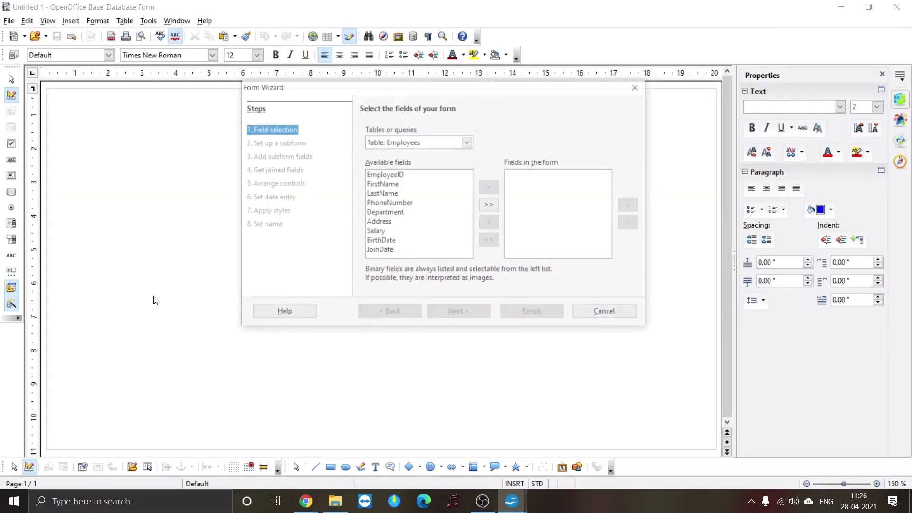
pyautogui.moveTo(410, 93); pyautogui.dragTo(353, 128)
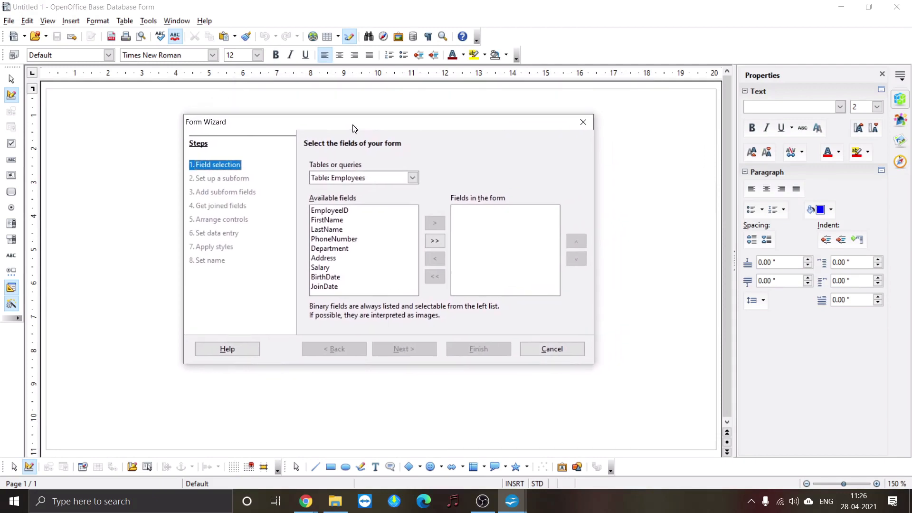
pyautogui.click(412, 177)
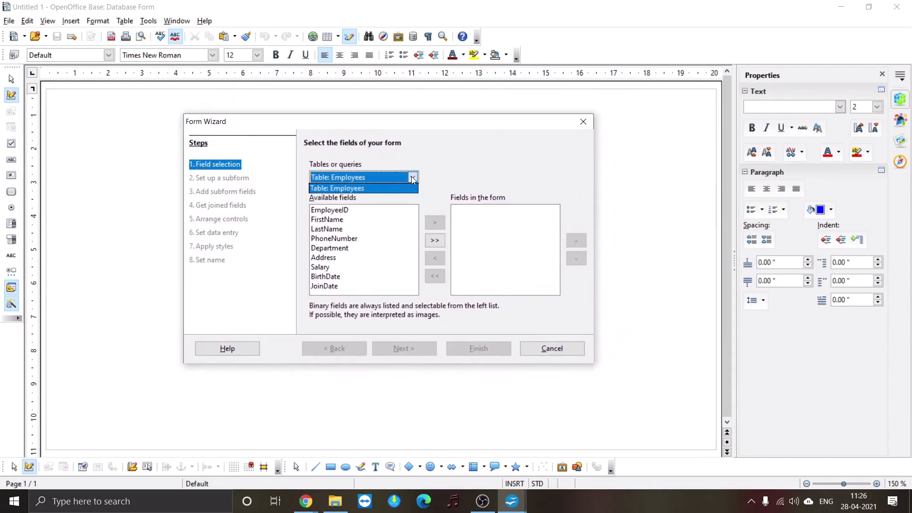
pyautogui.click(356, 188)
# Step: Add all Employees fields to the form, starting with EmployeeID and FirstName
pyautogui.click(346, 211)
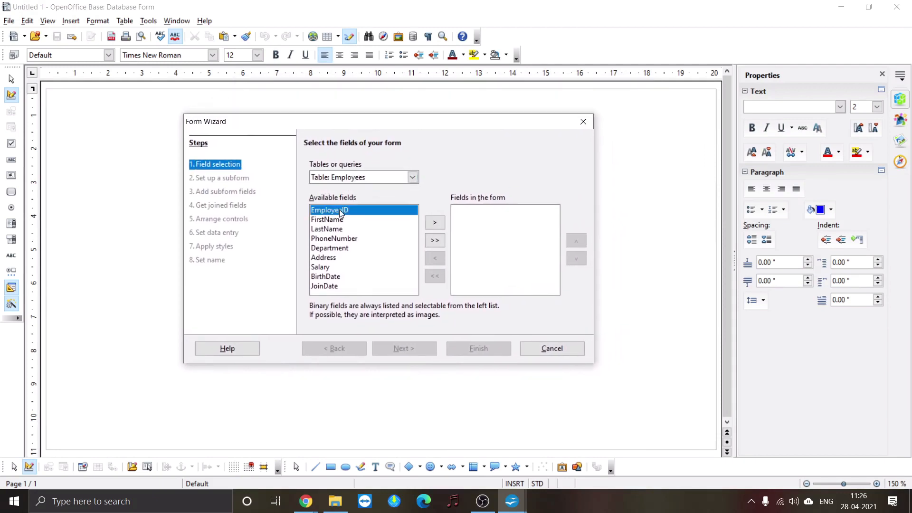
pyautogui.click(332, 220)
pyautogui.click(334, 211)
pyautogui.click(435, 222)
pyautogui.click(434, 222)
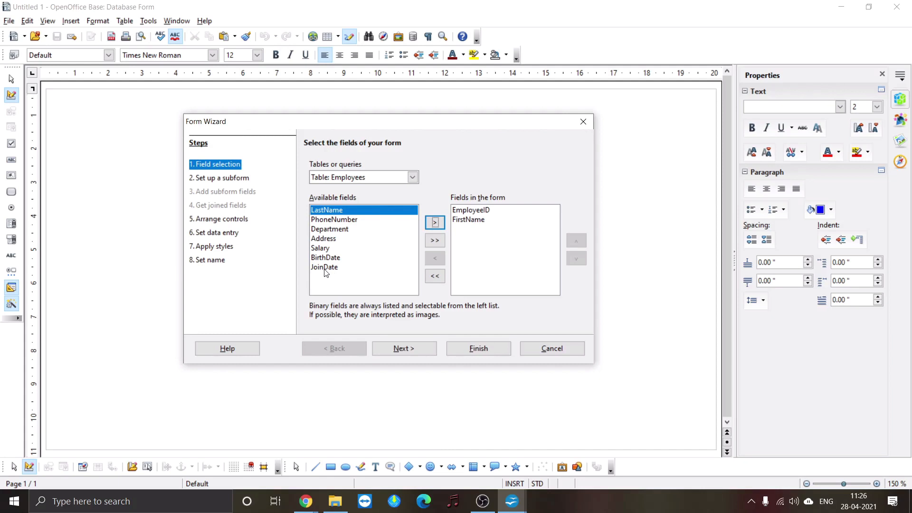
pyautogui.keyDown('shift'); pyautogui.click(324, 268); pyautogui.keyUp('shift')
pyautogui.click(434, 240)
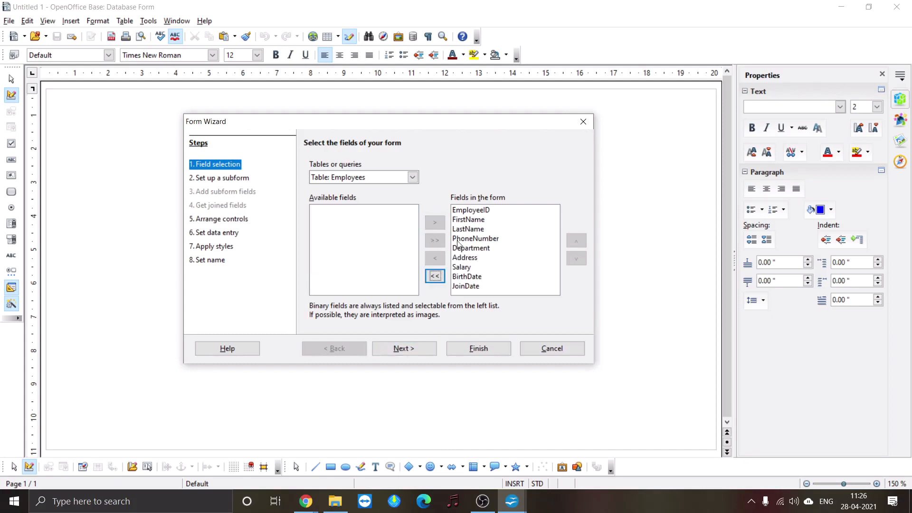
# Step: Move the JoinDate field up two places in the form's field order, directly above Salary
pyautogui.click(475, 286)
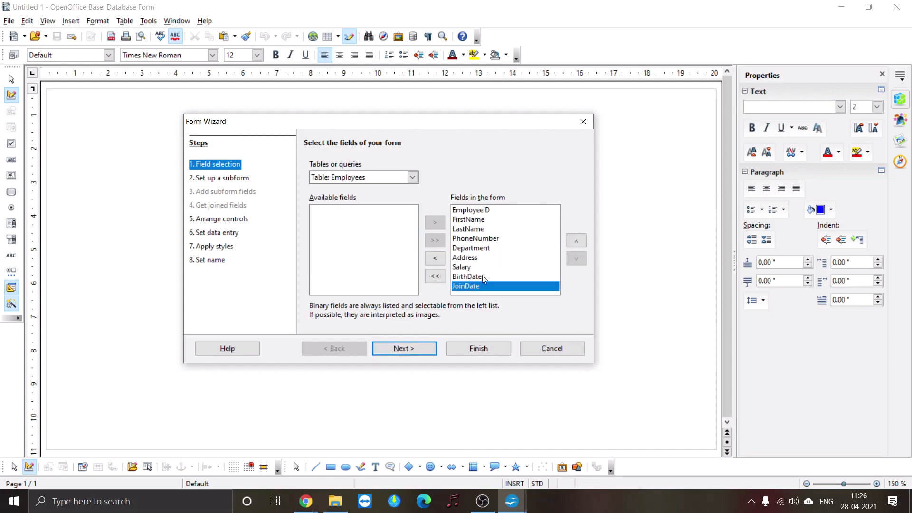
pyautogui.keyDown('shift'); pyautogui.click(482, 275); pyautogui.keyUp('shift')
pyautogui.click(484, 286)
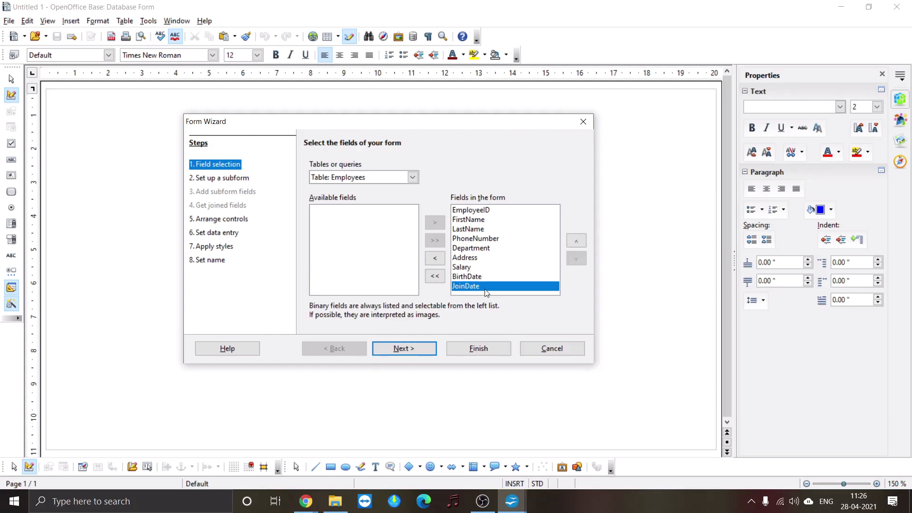
pyautogui.click(576, 240)
pyautogui.click(576, 240)
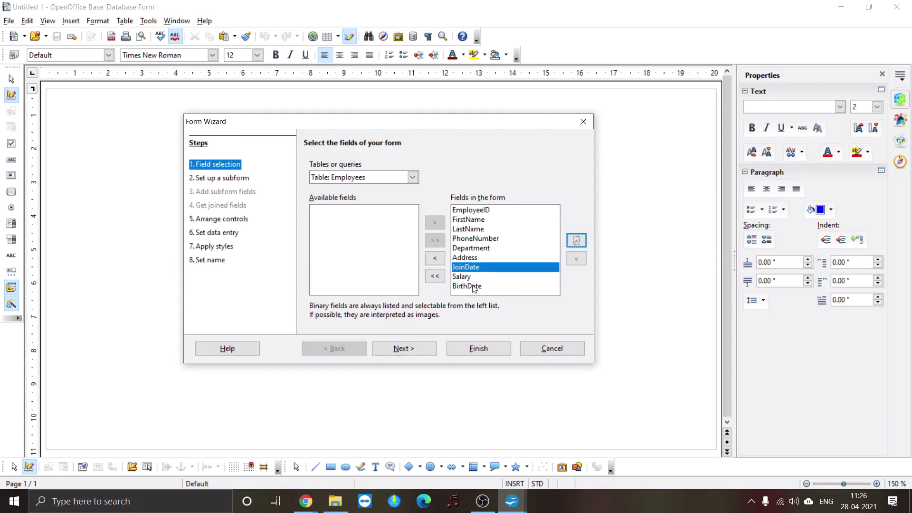
# Step: Move the BirthDate field up the form's field order to directly below PhoneNumber
pyautogui.click(475, 287)
pyautogui.click(576, 241)
pyautogui.click(576, 241)
pyautogui.click(576, 241)
pyautogui.click(576, 241)
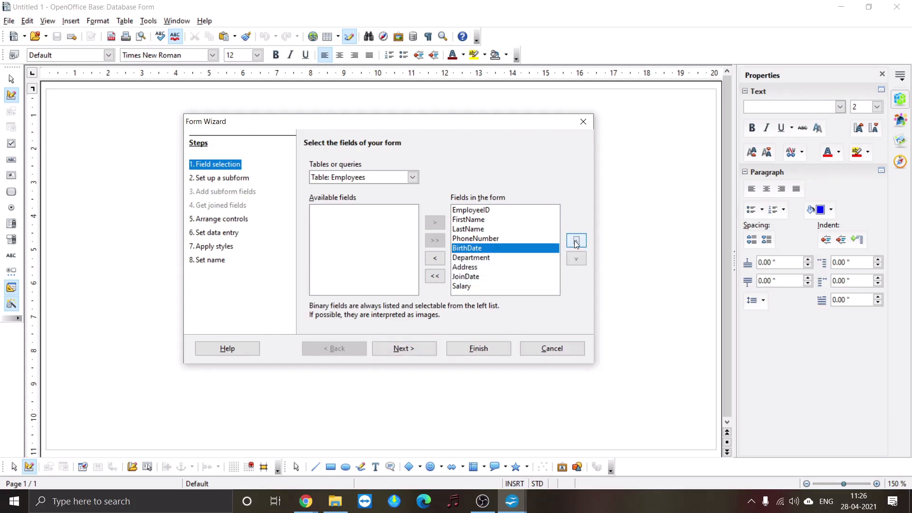
# Step: Move JoinDate above Address in the form's field order, and place Address directly below LastName
pyautogui.click(475, 286)
pyautogui.click(487, 276)
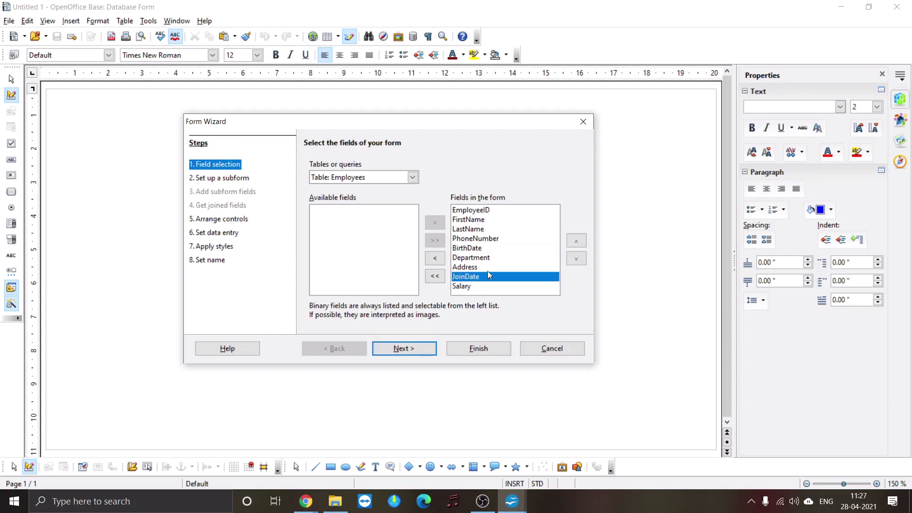
pyautogui.click(576, 241)
pyautogui.click(465, 280)
pyautogui.click(576, 241)
pyautogui.click(576, 241)
pyautogui.click(576, 241)
pyautogui.click(576, 240)
pyautogui.click(576, 240)
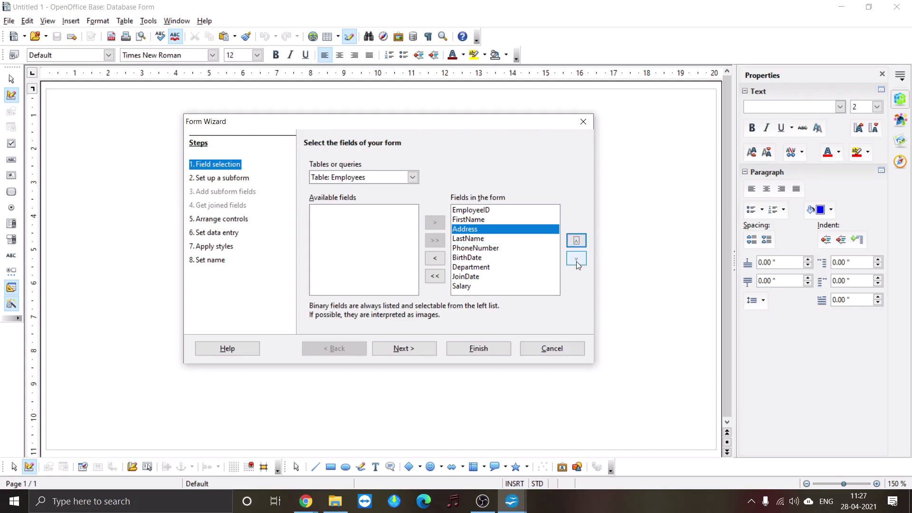
pyautogui.click(576, 259)
# Step: Reorder the last form fields so that JoinDate comes directly above Department and Salary is last
pyautogui.click(470, 287)
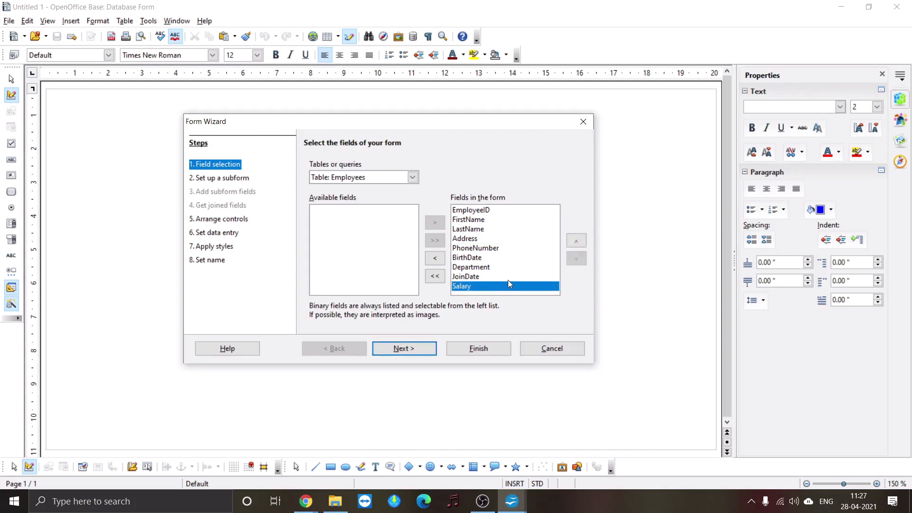
pyautogui.click(575, 246)
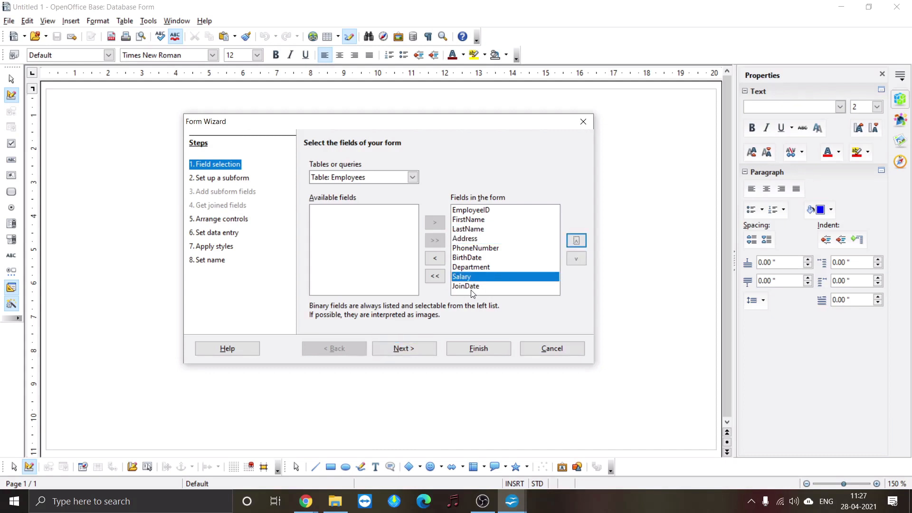
pyautogui.click(514, 285)
pyautogui.click(567, 244)
pyautogui.click(567, 245)
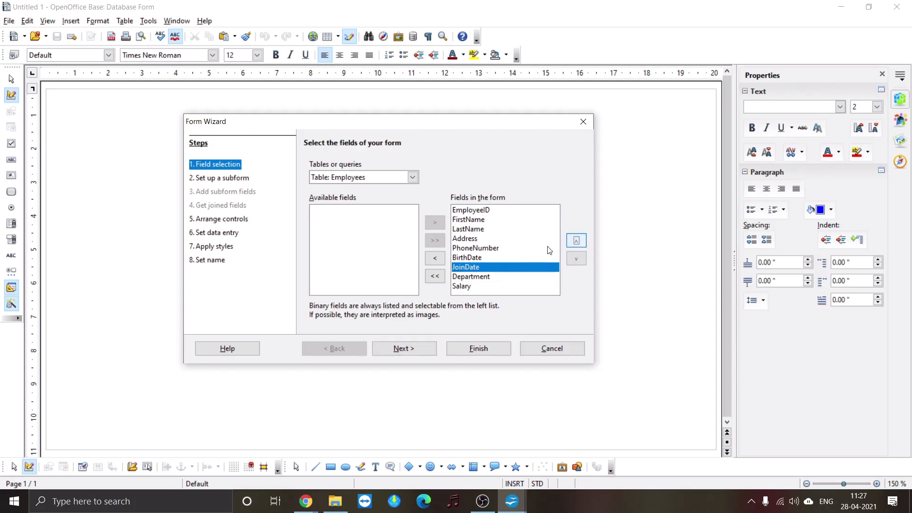
# Step: Continue without a subform and arrange the main form as Columnar - Labels Left
pyautogui.click(406, 346)
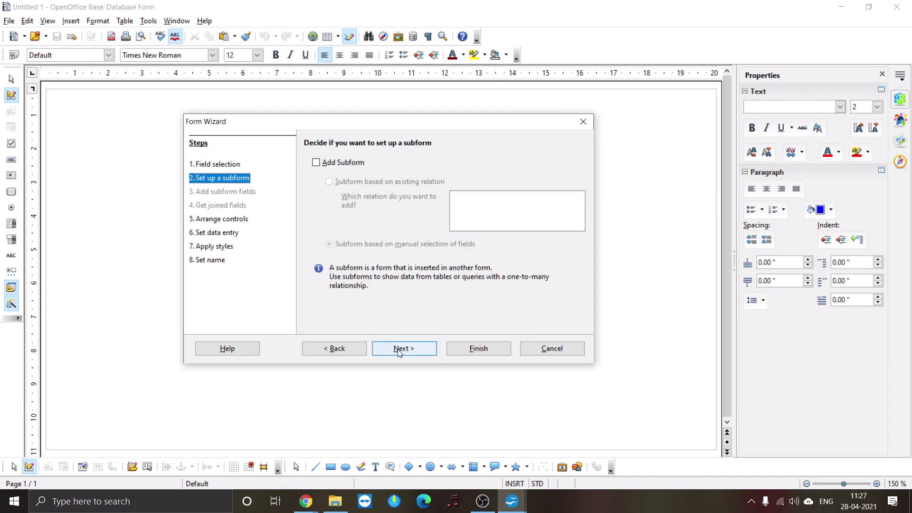
pyautogui.click(398, 349)
pyautogui.moveTo(365, 122); pyautogui.dragTo(566, 169)
pyautogui.click(550, 278)
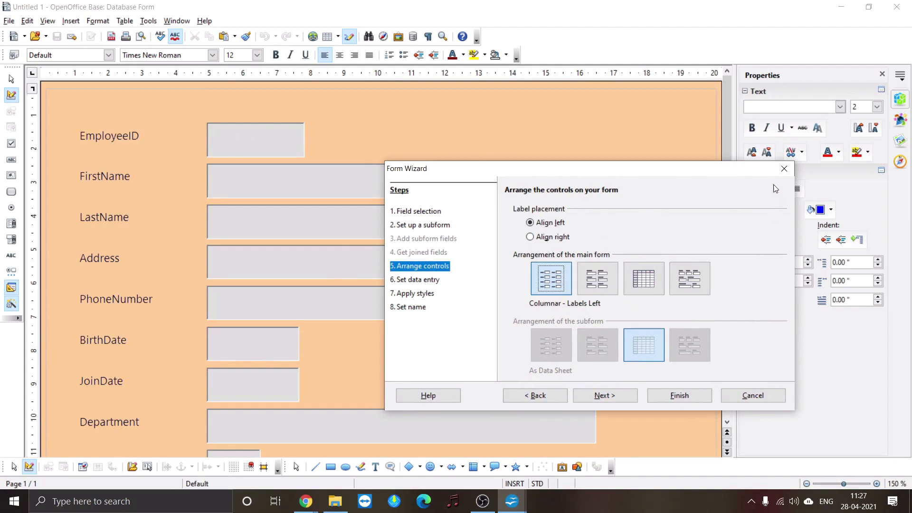
# Step: Keep the default data entry settings, preview several styles, and apply the Water style with flat field borders
pyautogui.click(601, 397)
pyautogui.click(606, 399)
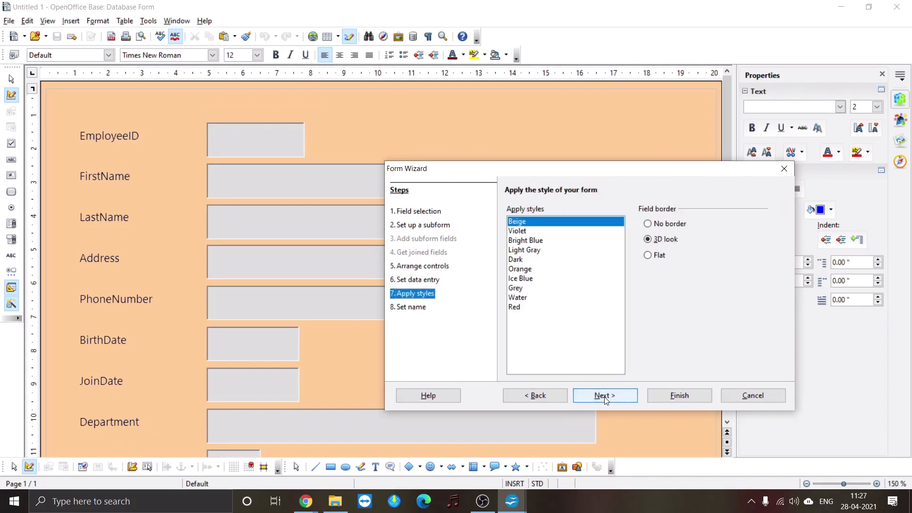
pyautogui.click(519, 242)
pyautogui.click(519, 250)
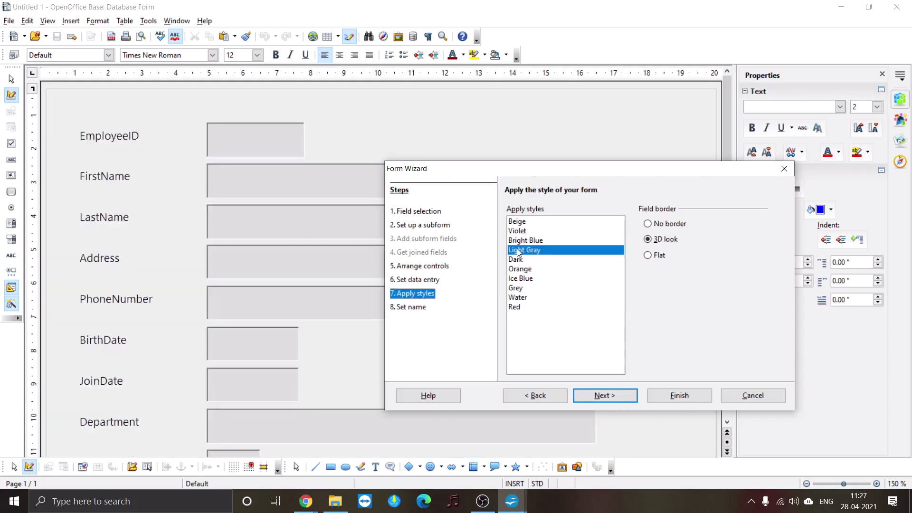
pyautogui.click(518, 261)
pyautogui.click(517, 273)
pyautogui.click(516, 289)
pyautogui.click(517, 298)
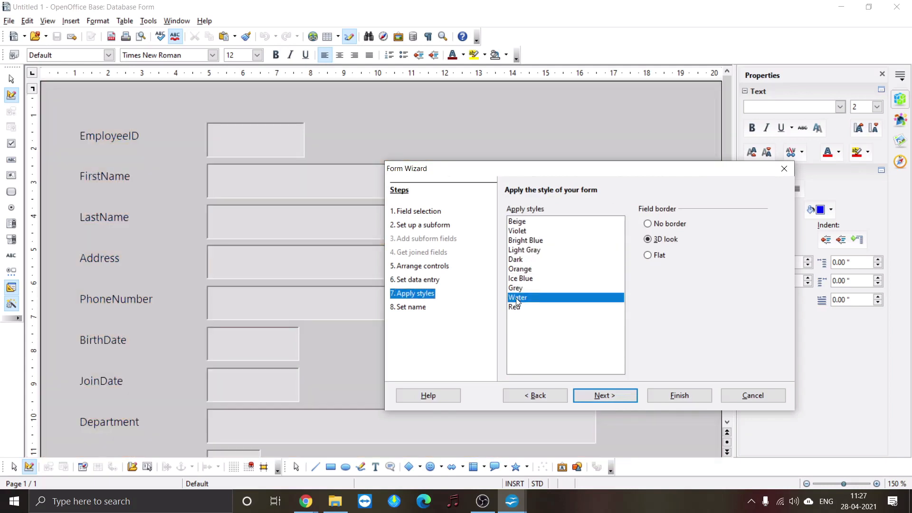
pyautogui.click(648, 255)
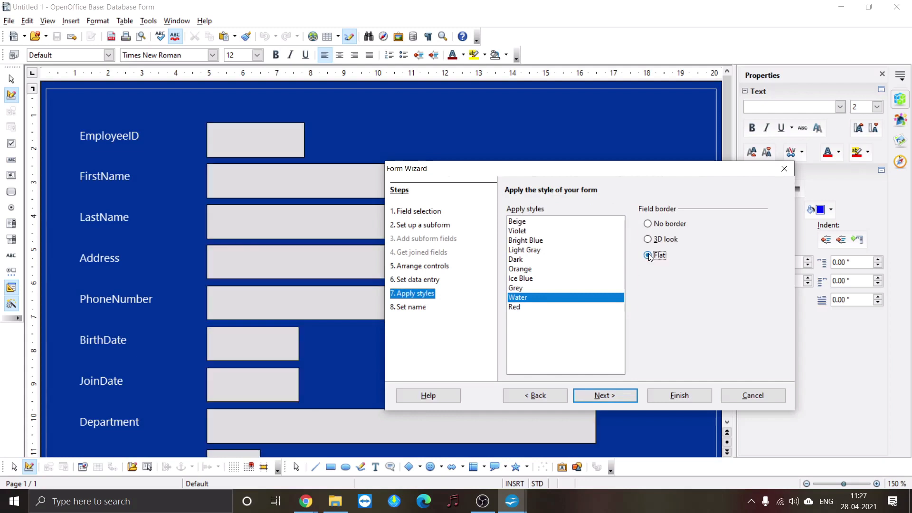
# Step: Name the form Employees Form and finish the wizard with the option to work with the form
pyautogui.click(599, 395)
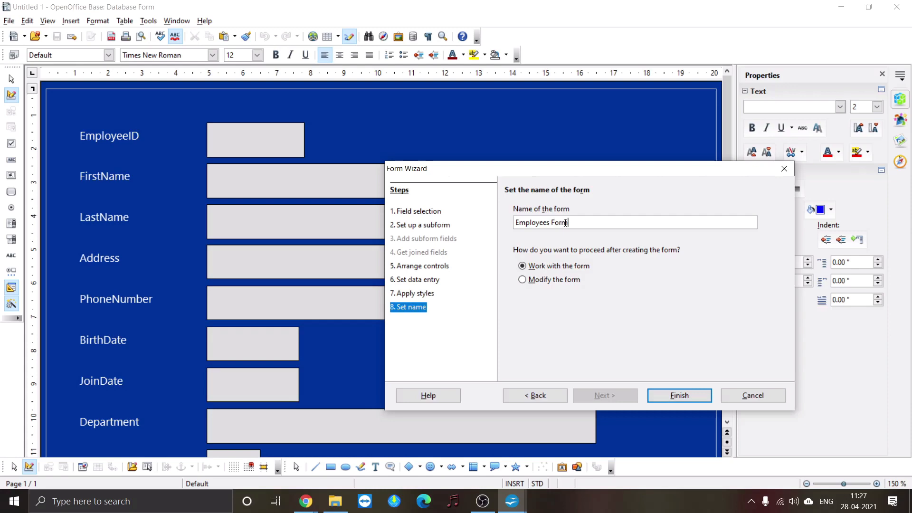
pyautogui.click(674, 398)
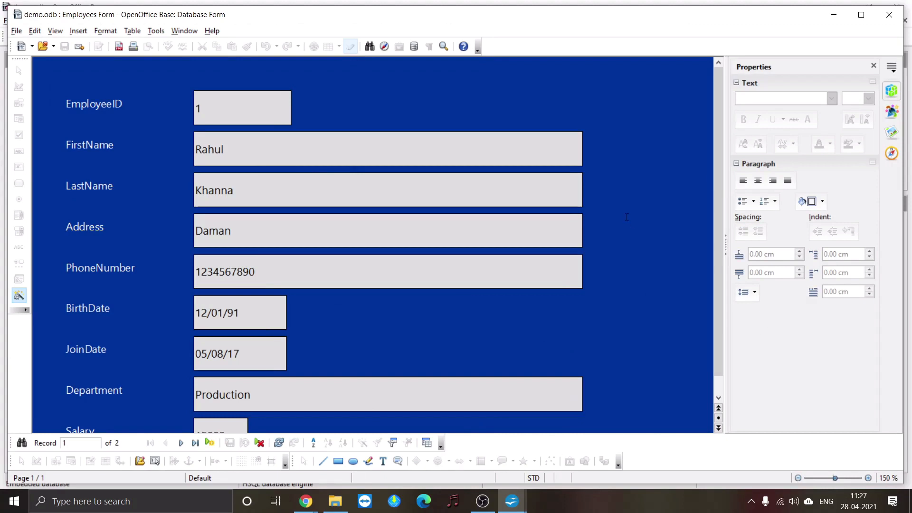
# Step: Set the form view's zoom factor to 100%
pyautogui.click(443, 46)
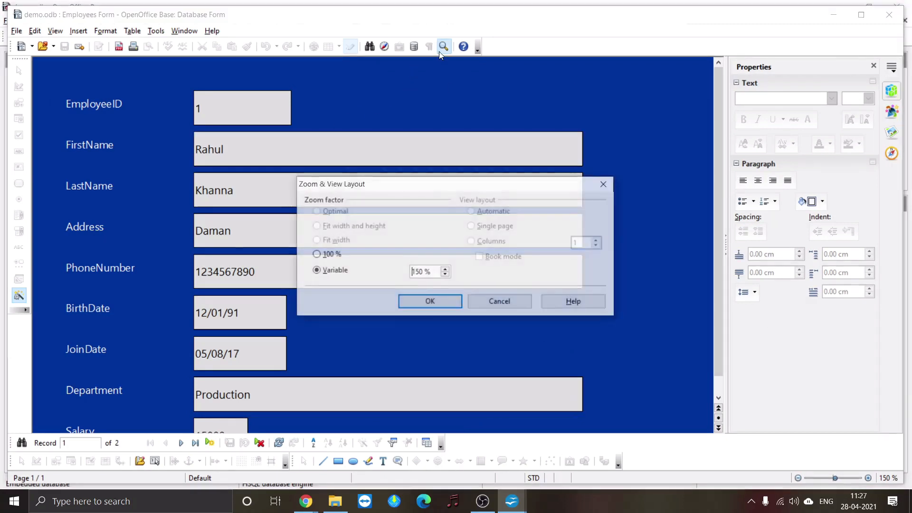
pyautogui.click(315, 254)
pyautogui.click(420, 301)
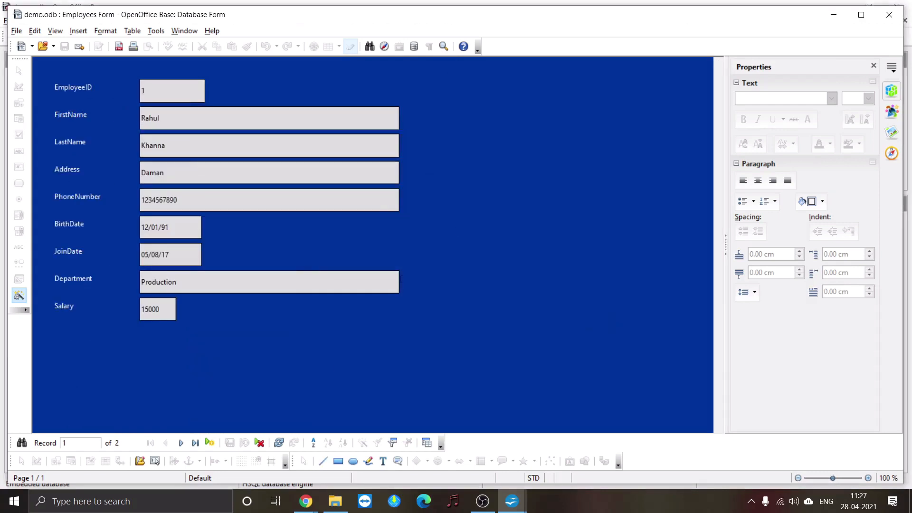
# Step: View the next employee record in the form, return to the first one, and close the form
pyautogui.click(184, 441)
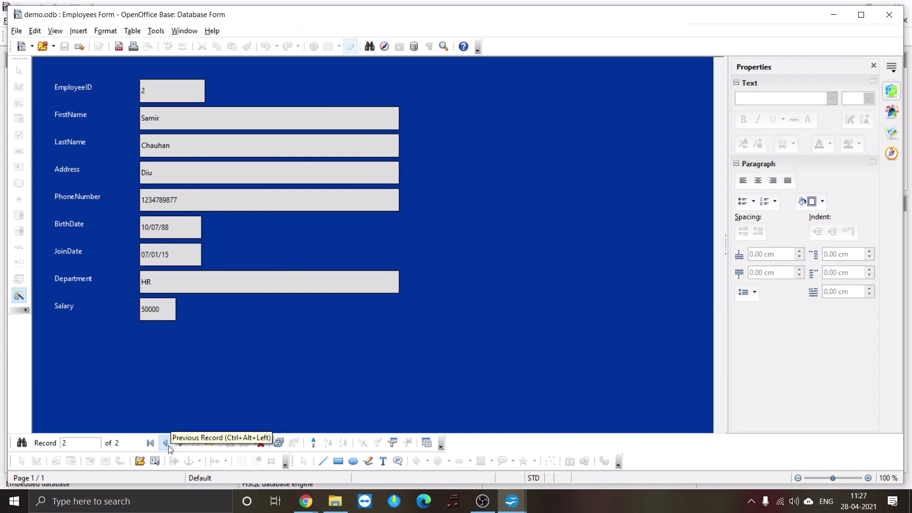
pyautogui.click(167, 444)
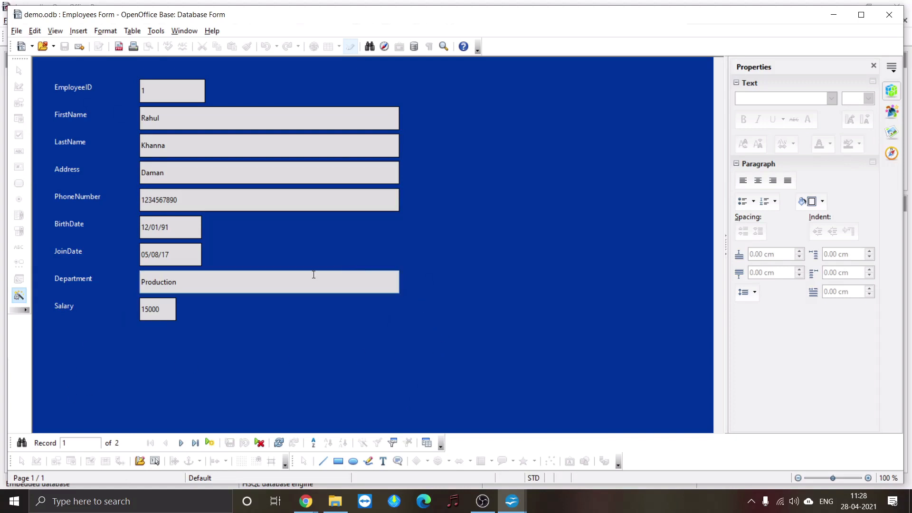
pyautogui.click(888, 15)
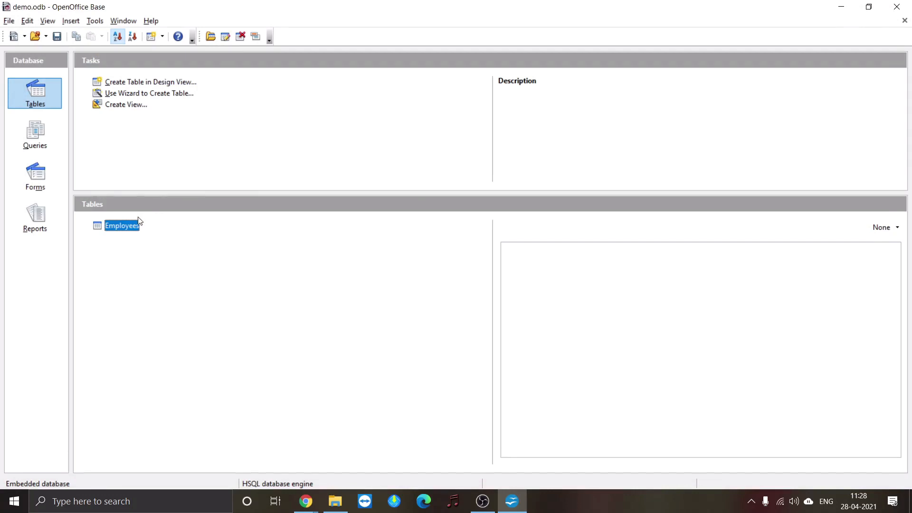
# Step: Open Employees Form for editing from the database's forms and switch design mode off
pyautogui.click(45, 176)
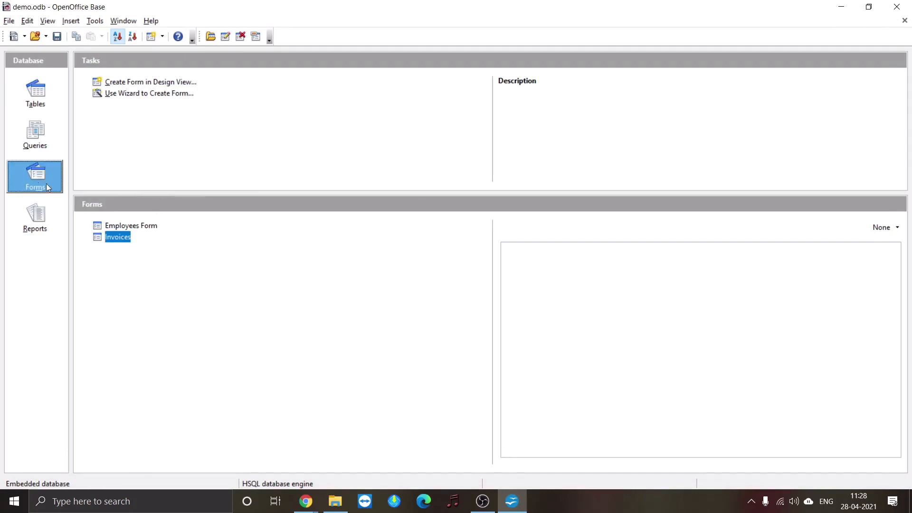
pyautogui.rightClick(115, 226)
pyautogui.click(141, 274)
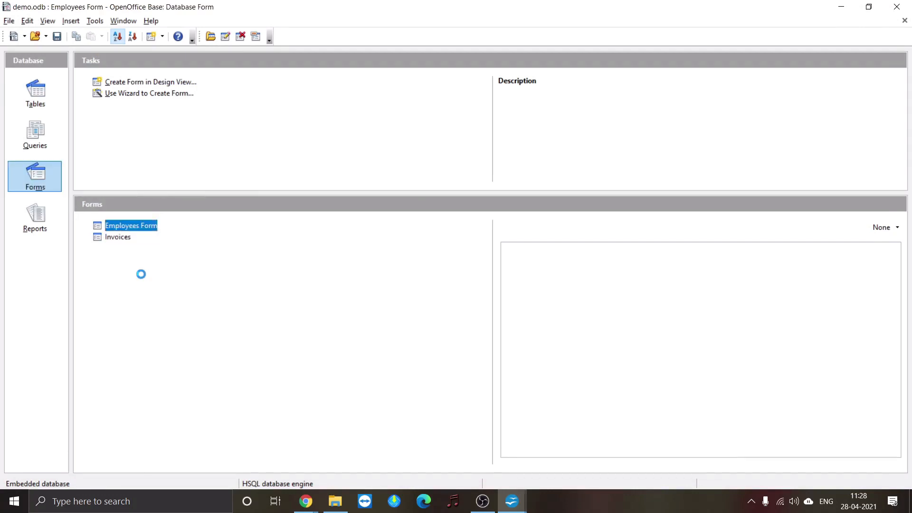
pyautogui.click(762, 61)
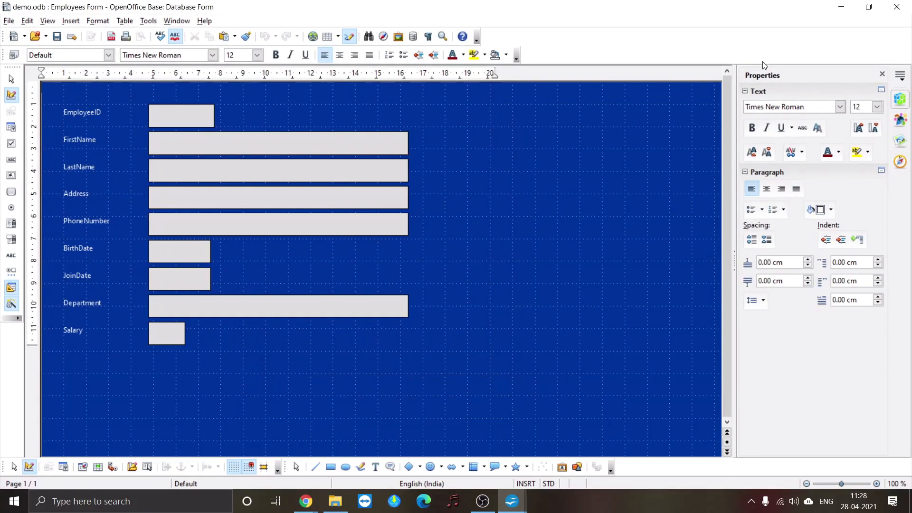
pyautogui.click(29, 467)
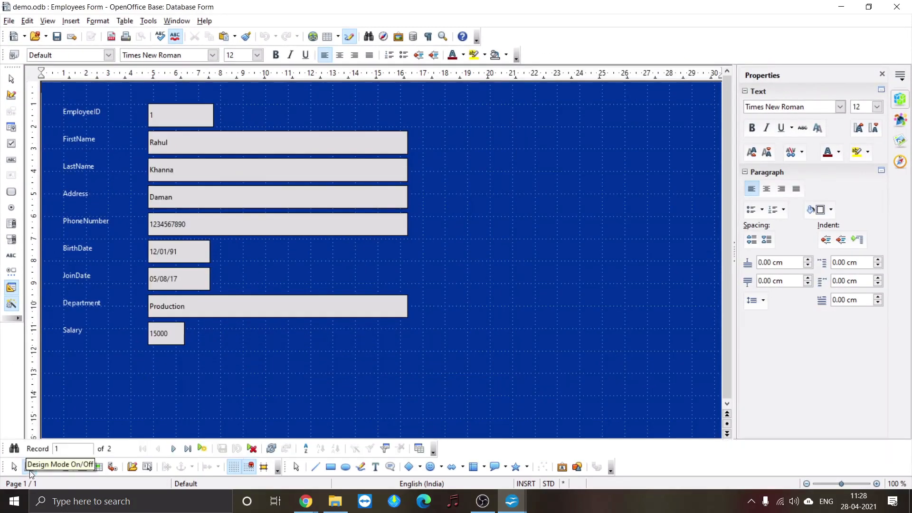
# Step: Start a new employee record after the last one and enter the employee's first name, last name, address, phone number and birth date
pyautogui.click(175, 448)
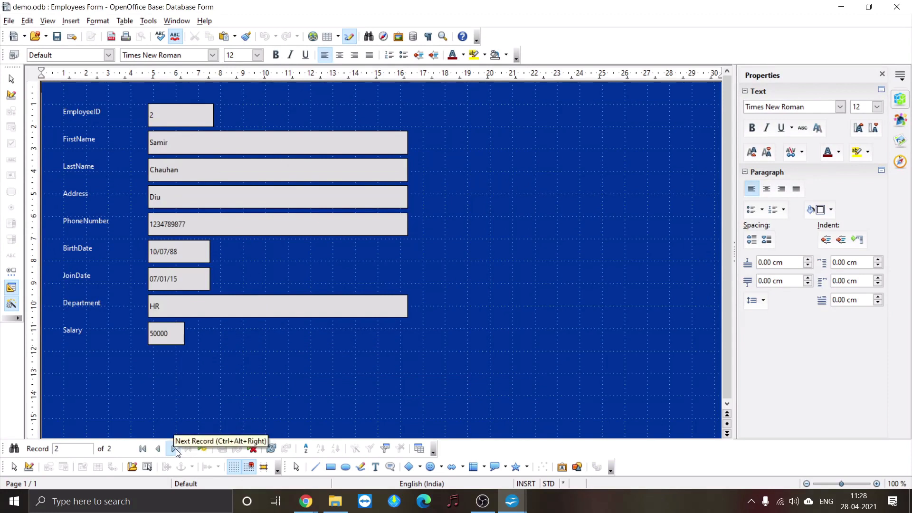
pyautogui.click(202, 449)
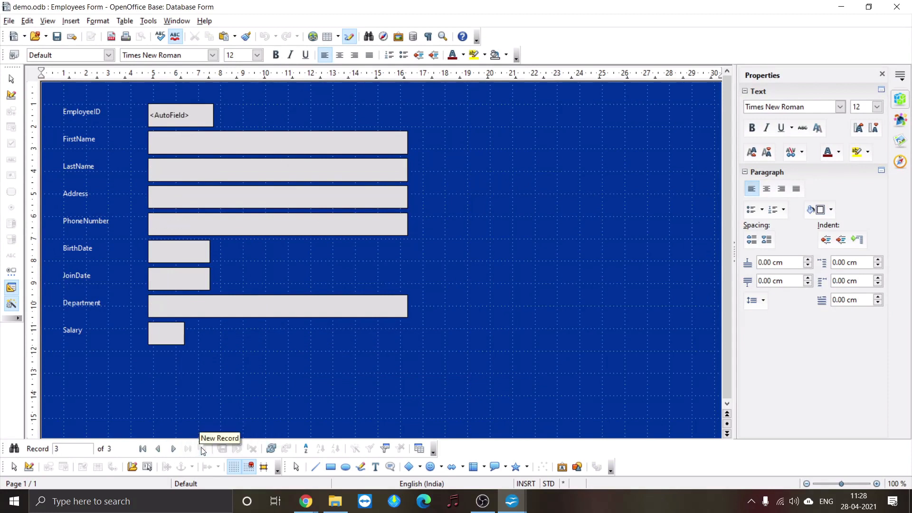
pyautogui.click(166, 143)
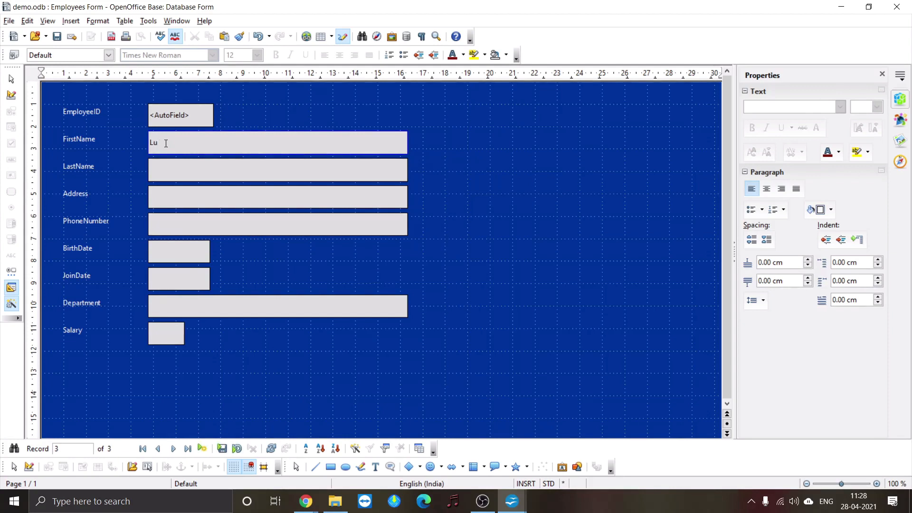
pyautogui.press('Tab')
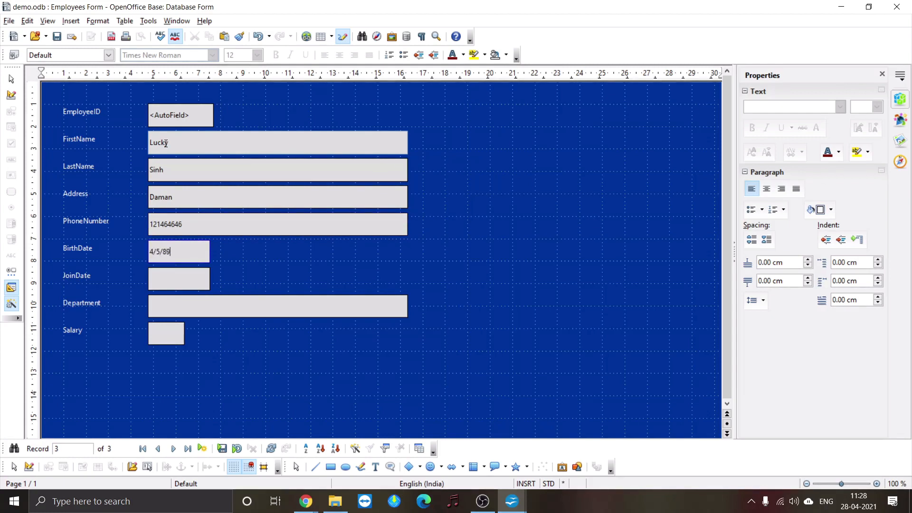
pyautogui.press('Tab')
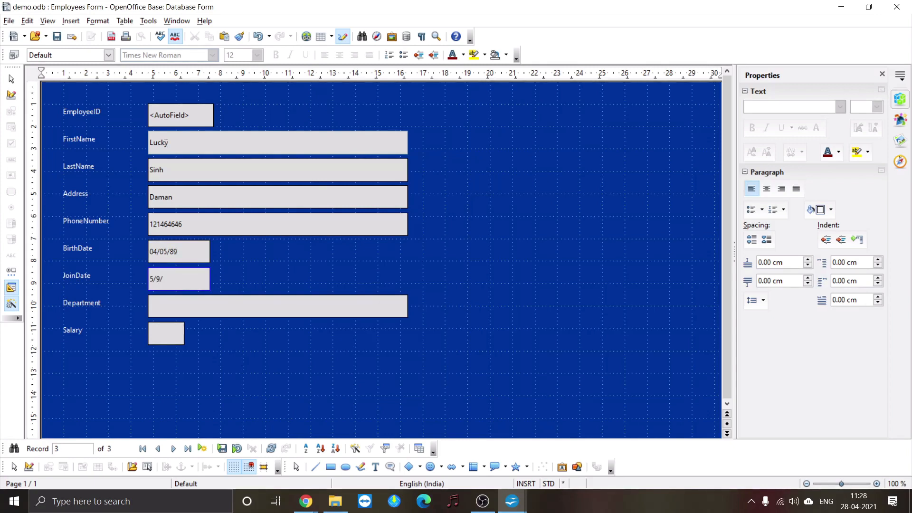
# Step: Enter the join date 05/09/20, department Planning and salary 40000 for the new employee and save the record
pyautogui.write('5/09/20')
pyautogui.press('Tab')
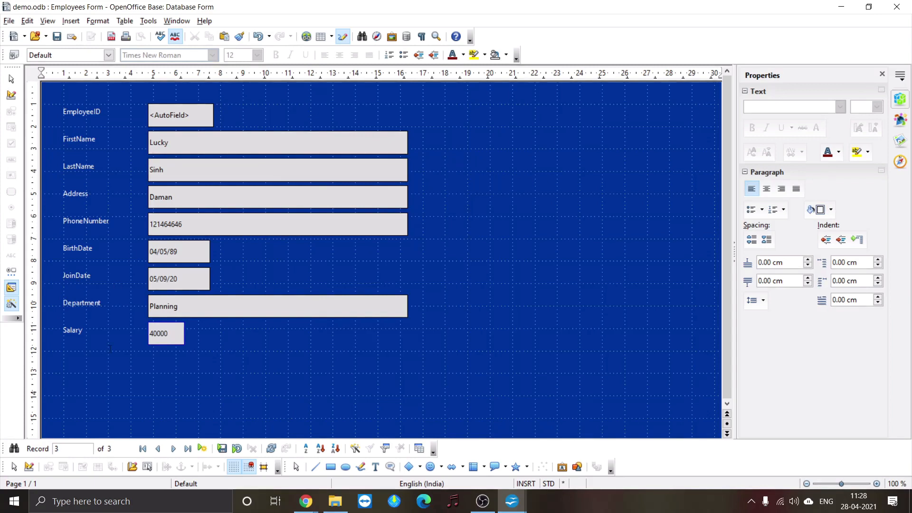
pyautogui.click(223, 449)
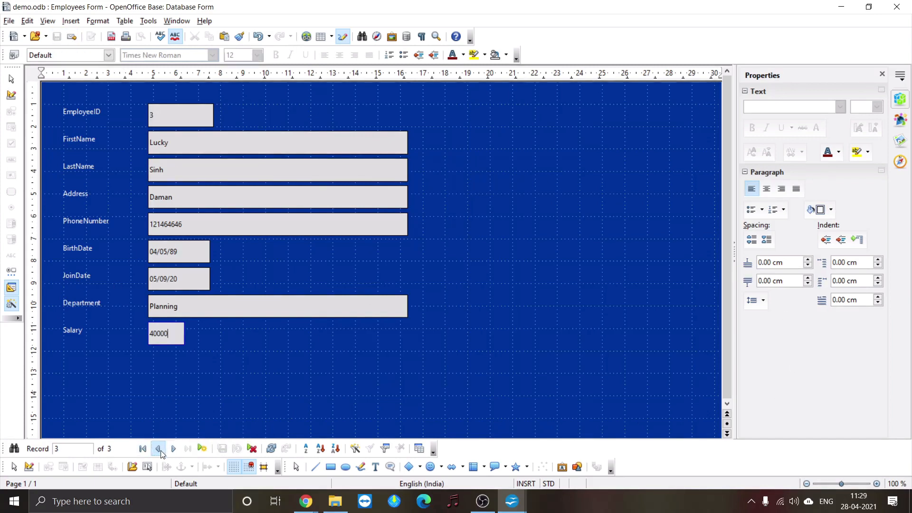
# Step: Go back to the first employee record and step forward through the records to the third one
pyautogui.click(143, 448)
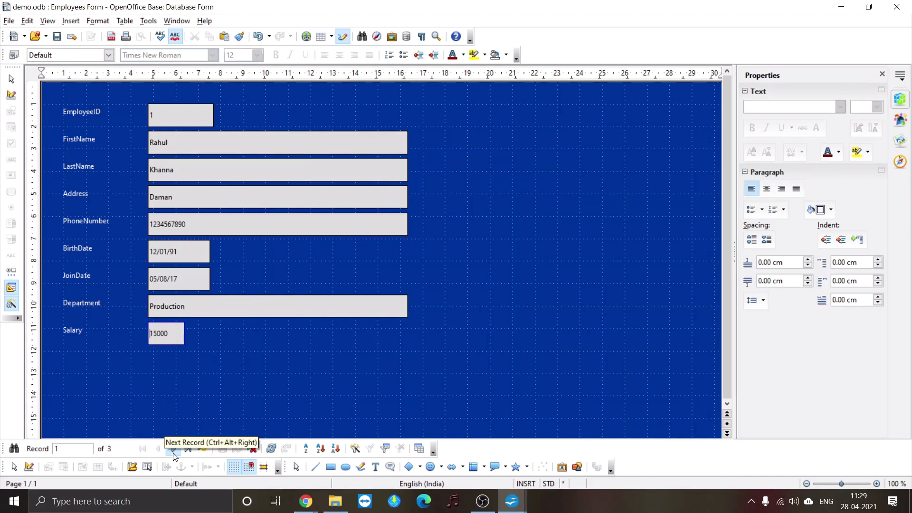
pyautogui.click(174, 453)
pyautogui.click(173, 454)
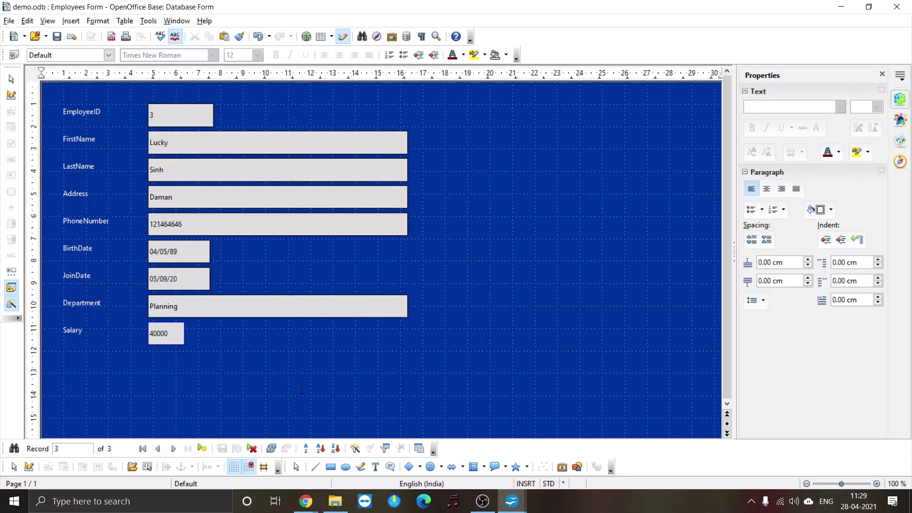
# Step: Switch the form to design mode and shorten the FirstName box to a width of about 2.97 inches
pyautogui.click(30, 468)
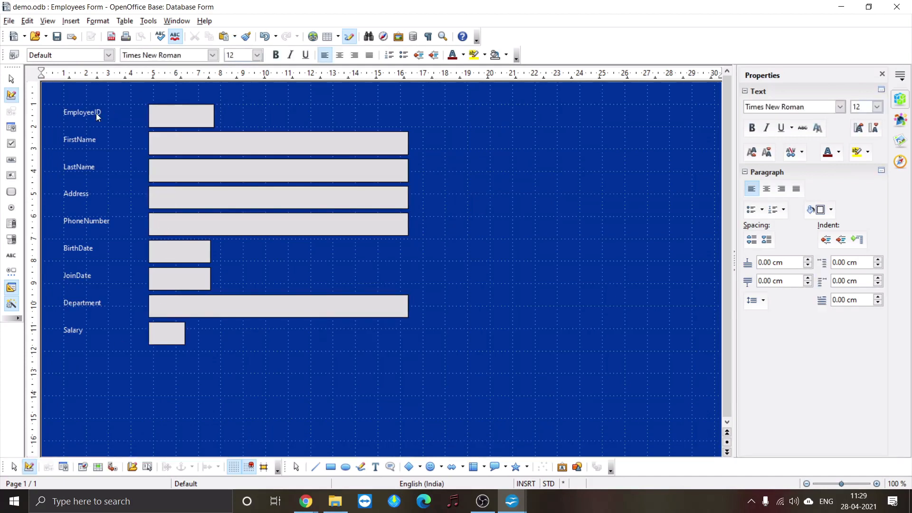
pyautogui.click(78, 118)
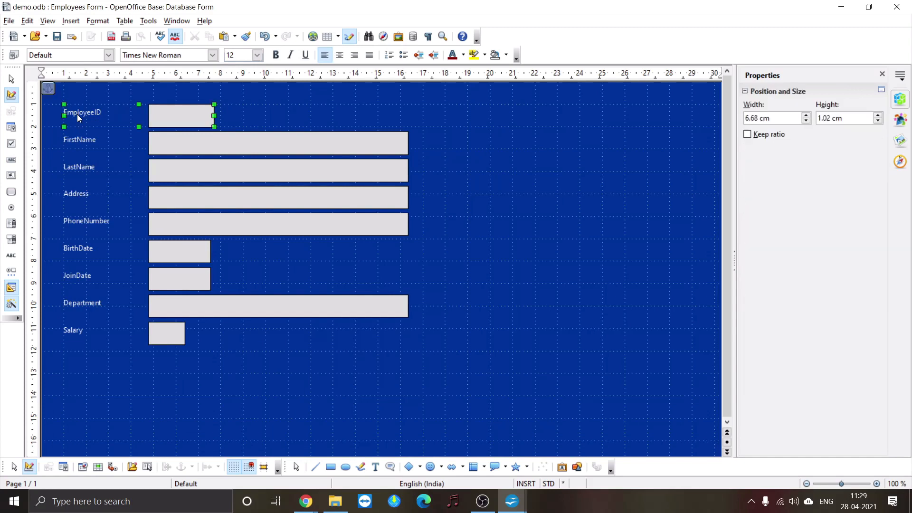
pyautogui.click(299, 112)
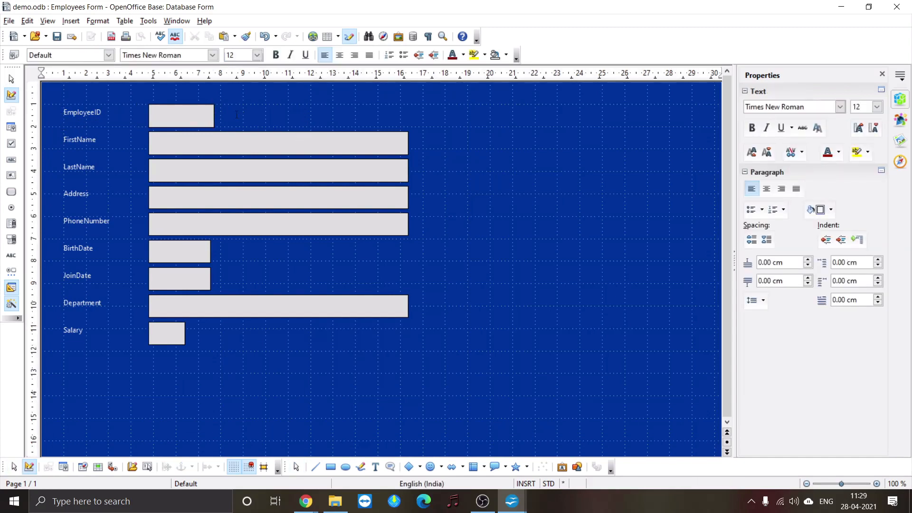
pyautogui.click(191, 114)
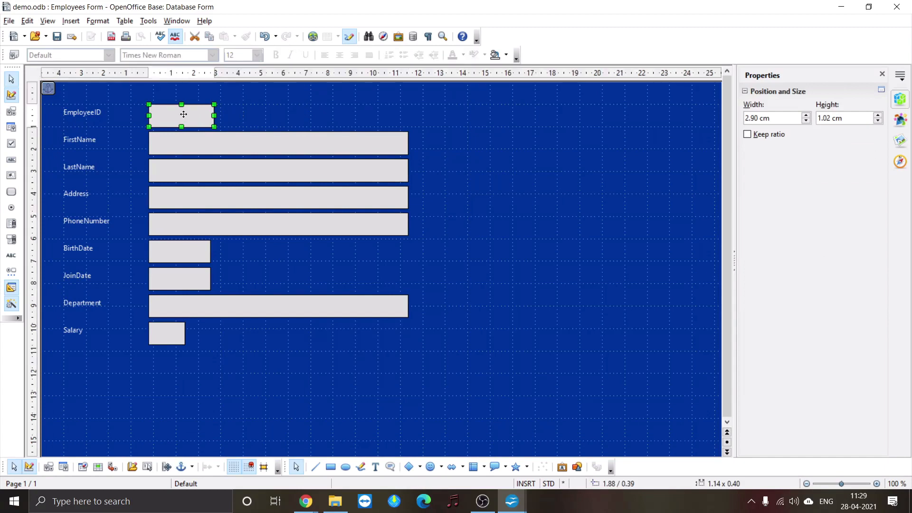
pyautogui.click(201, 147)
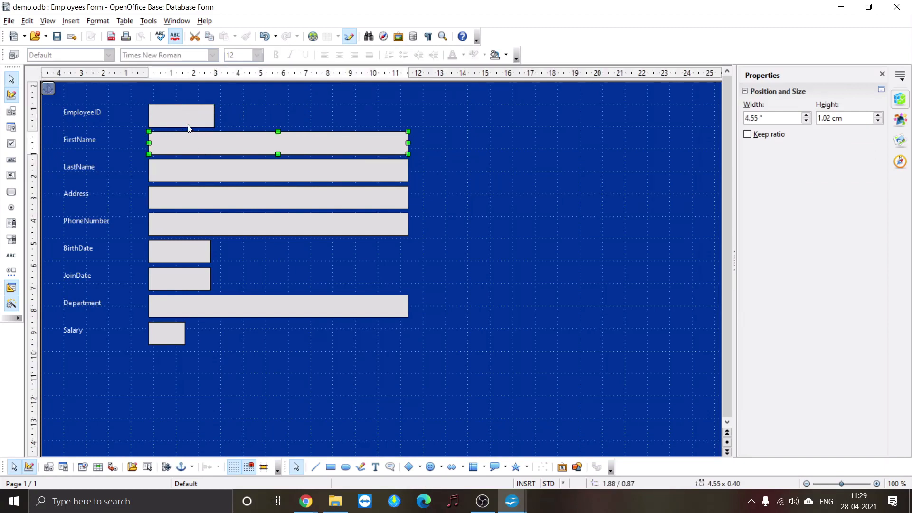
pyautogui.moveTo(408, 142); pyautogui.dragTo(318, 143)
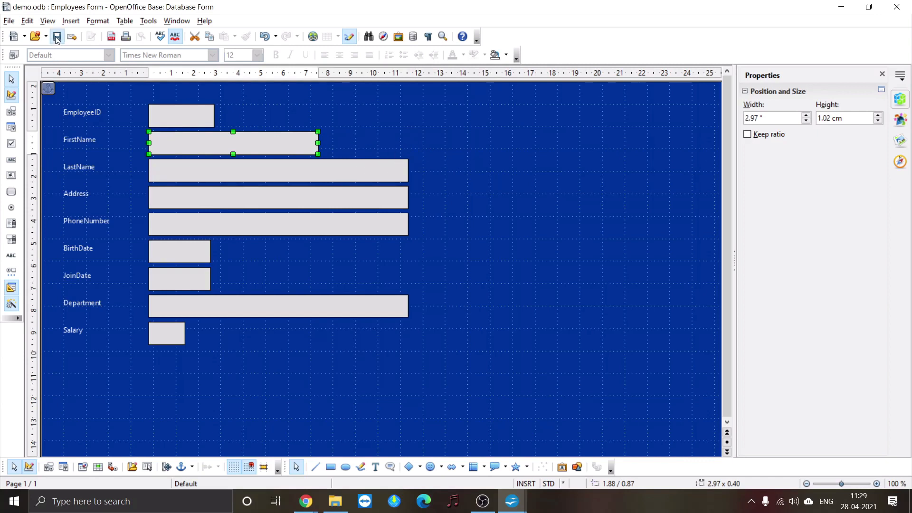
# Step: Shorten the LastName and PhoneNumber boxes to the same width as the FirstName box, about 2.97 inches
pyautogui.click(343, 170)
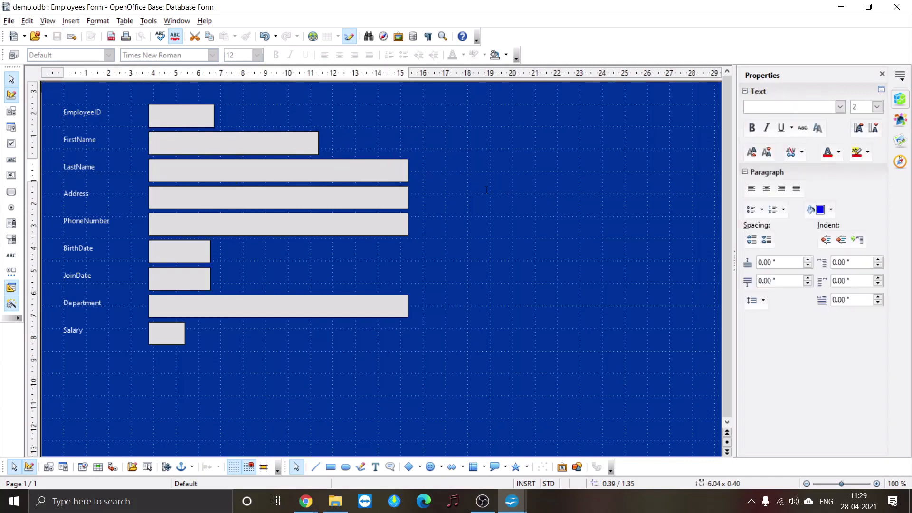
pyautogui.click(374, 171)
pyautogui.moveTo(356, 172); pyautogui.dragTo(317, 170)
pyautogui.click(308, 217)
pyautogui.click(332, 222)
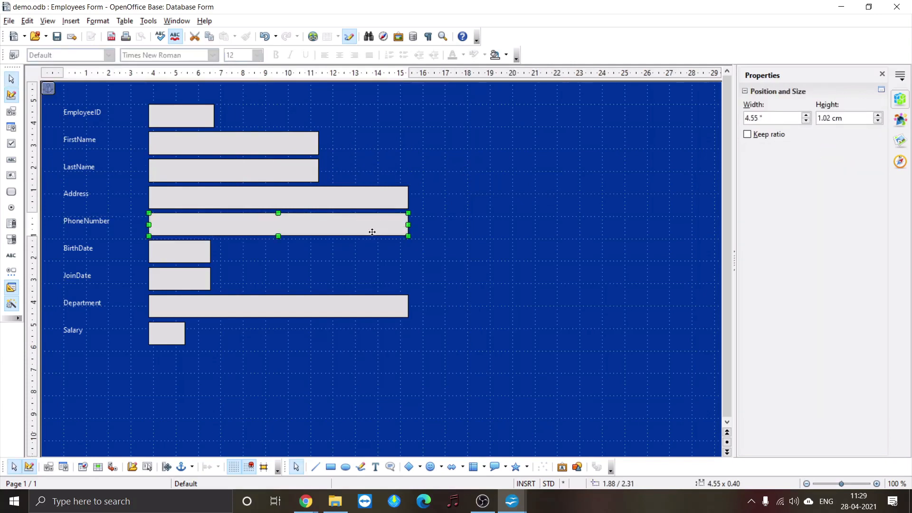
pyautogui.moveTo(408, 224); pyautogui.dragTo(318, 224)
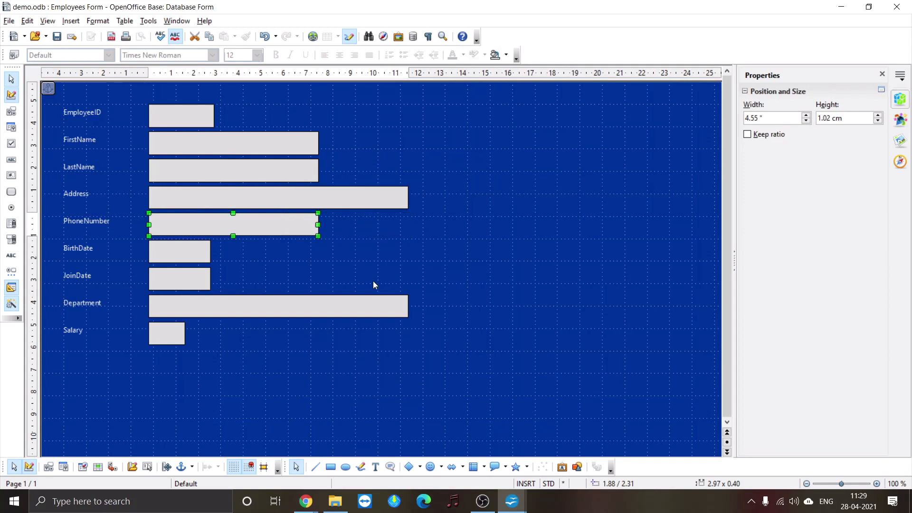
# Step: Shorten the Department box to slightly less than the PhoneNumber box's width and preview the form with design mode off
pyautogui.click(372, 285)
pyautogui.click(227, 313)
pyautogui.click(406, 319)
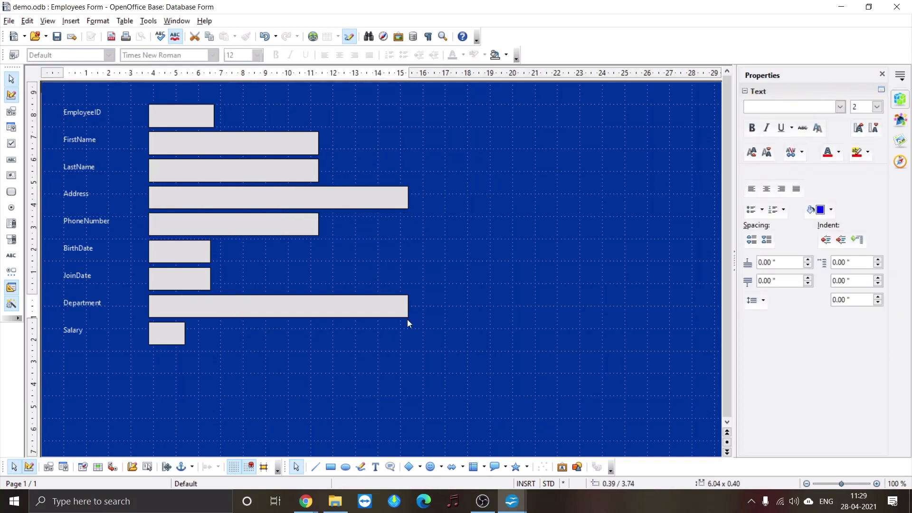
pyautogui.click(351, 309)
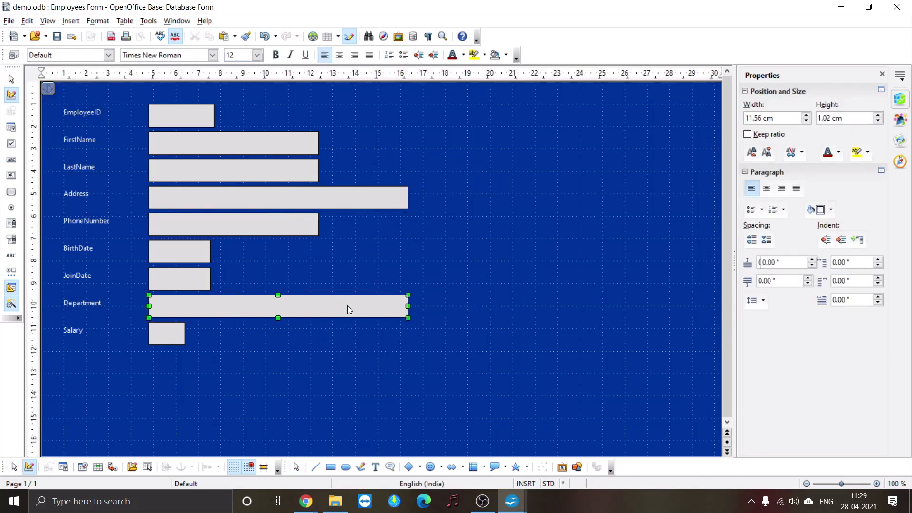
pyautogui.moveTo(407, 306); pyautogui.dragTo(314, 304)
pyautogui.click(434, 275)
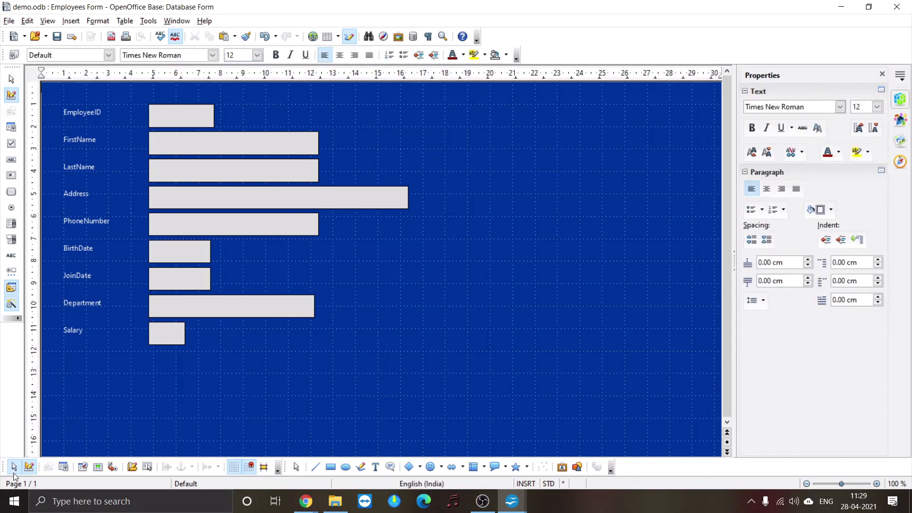
pyautogui.click(29, 467)
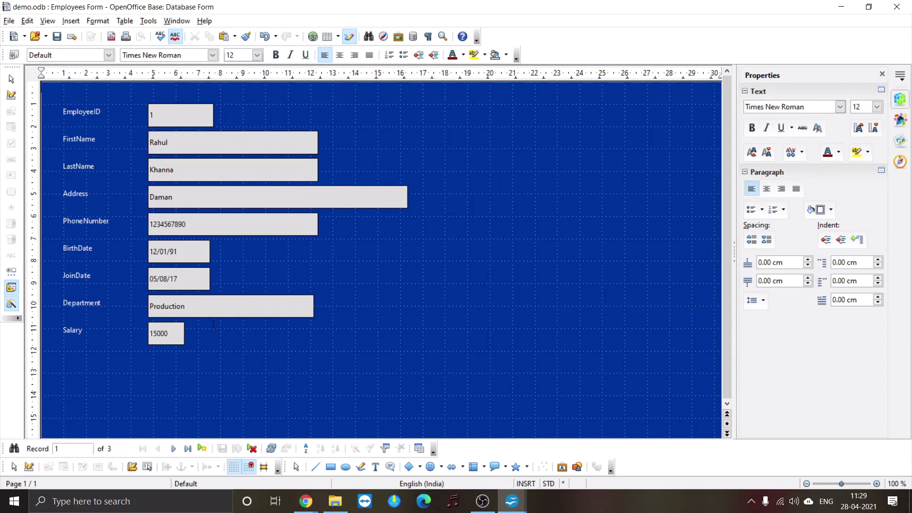
# Step: In design mode, shorten the Address box to the width of the PhoneNumber box and preview the form with design mode off
pyautogui.click(29, 468)
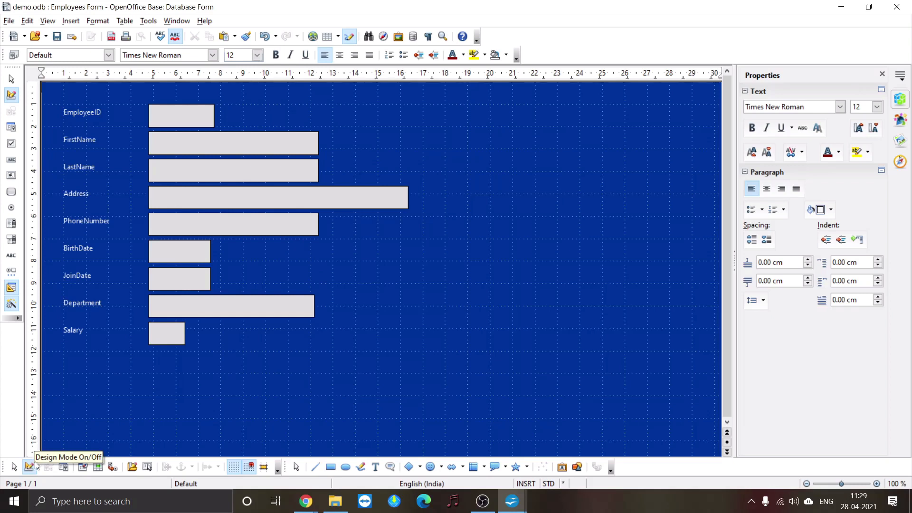
pyautogui.click(285, 196)
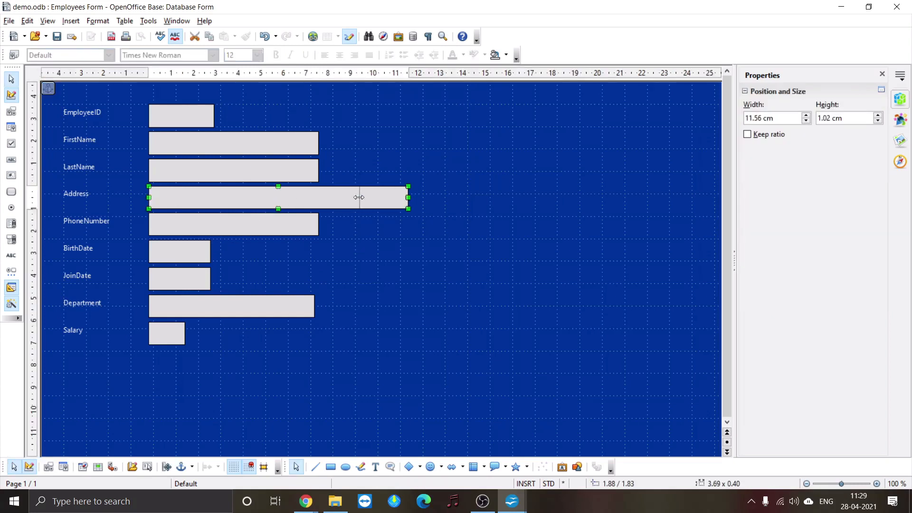
pyautogui.moveTo(359, 197); pyautogui.dragTo(318, 197)
pyautogui.click(375, 239)
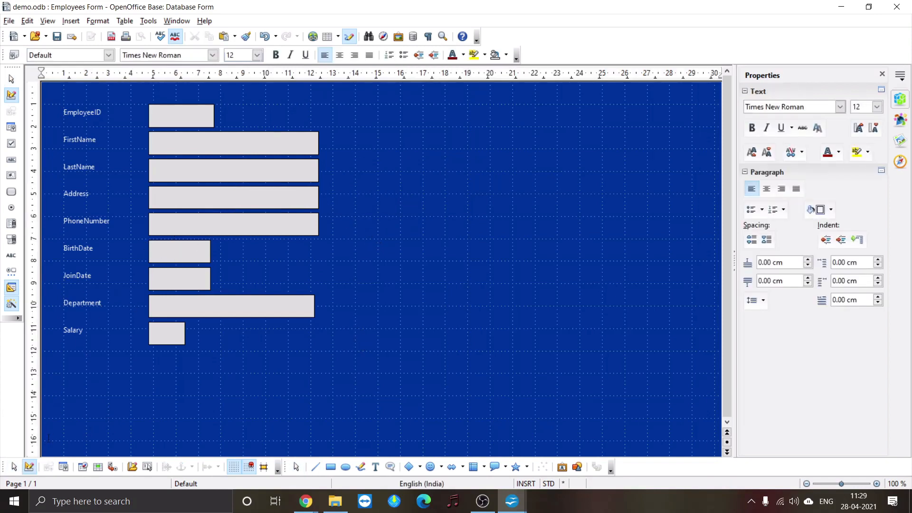
pyautogui.click(29, 467)
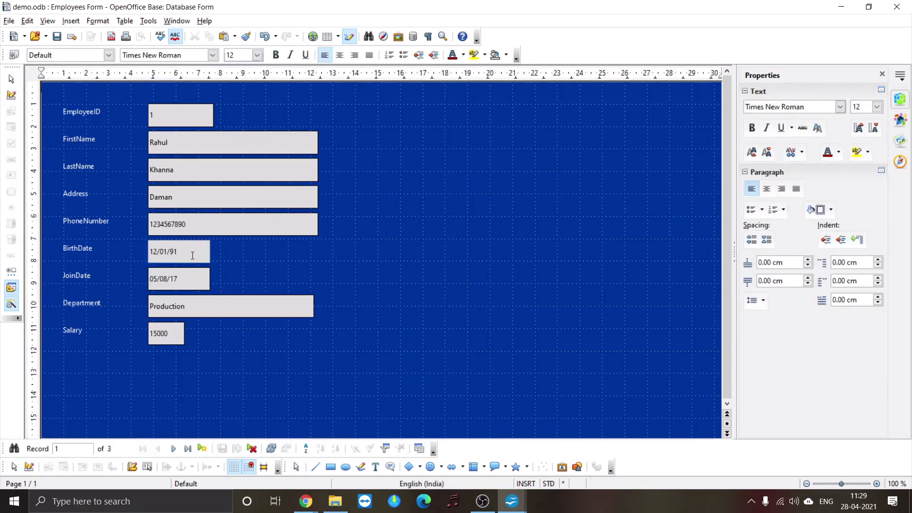
# Step: In design mode, set the BirthDate control's Dropdown property to Yes and look through its data, event and general properties
pyautogui.click(29, 467)
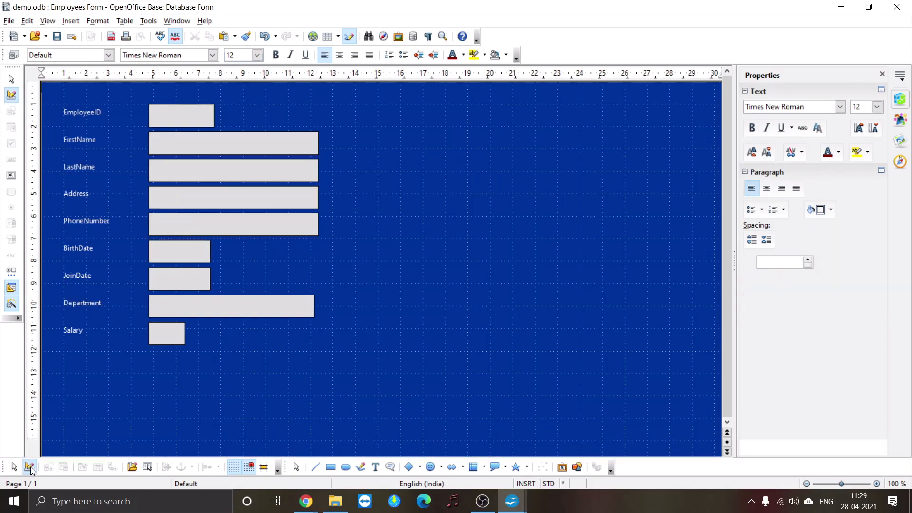
pyautogui.click(185, 246)
pyautogui.rightClick(208, 255)
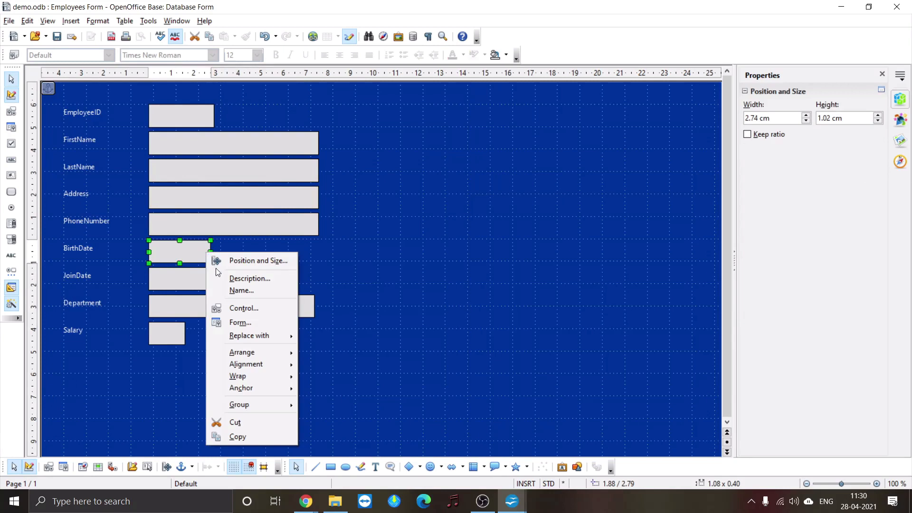
pyautogui.click(234, 310)
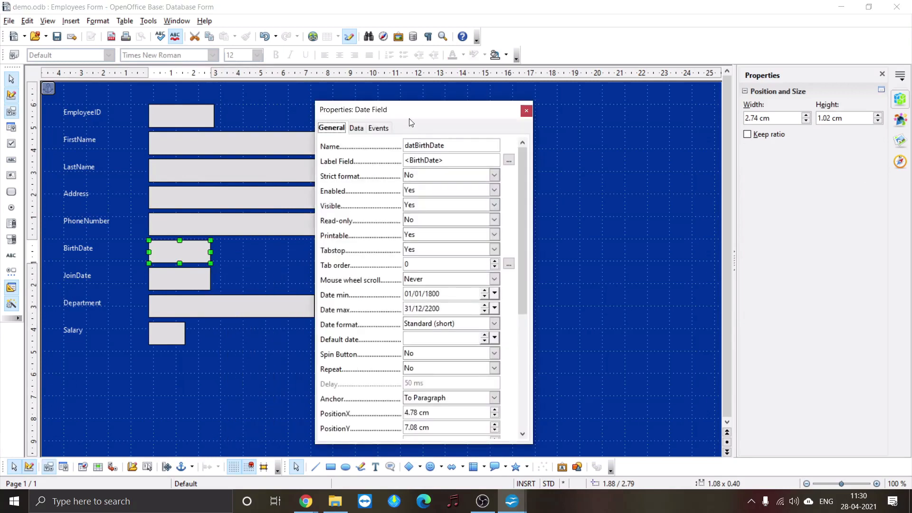
pyautogui.moveTo(413, 110); pyautogui.dragTo(456, 90)
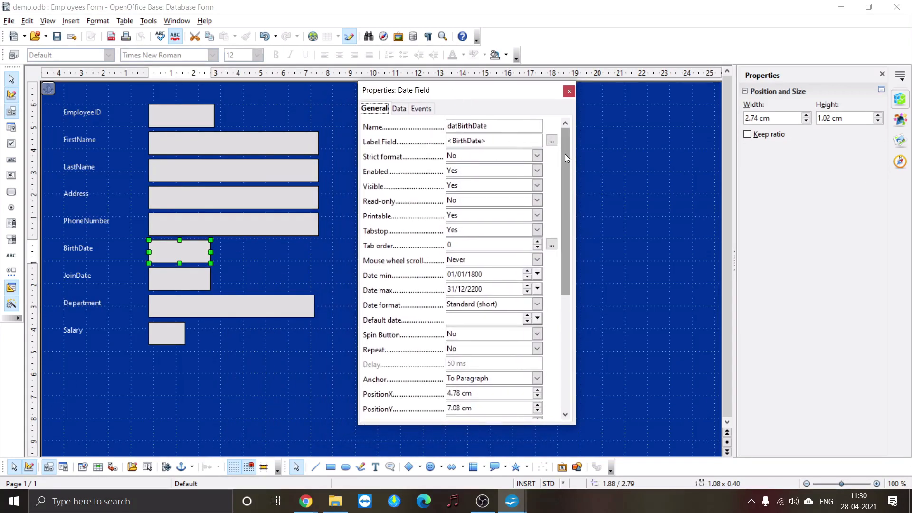
pyautogui.moveTo(565, 154); pyautogui.dragTo(557, 277)
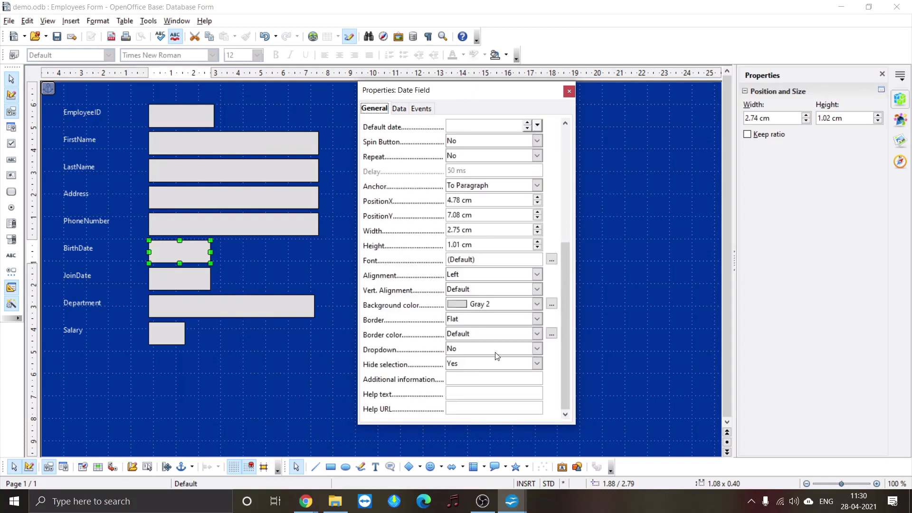
pyautogui.click(537, 349)
pyautogui.click(468, 368)
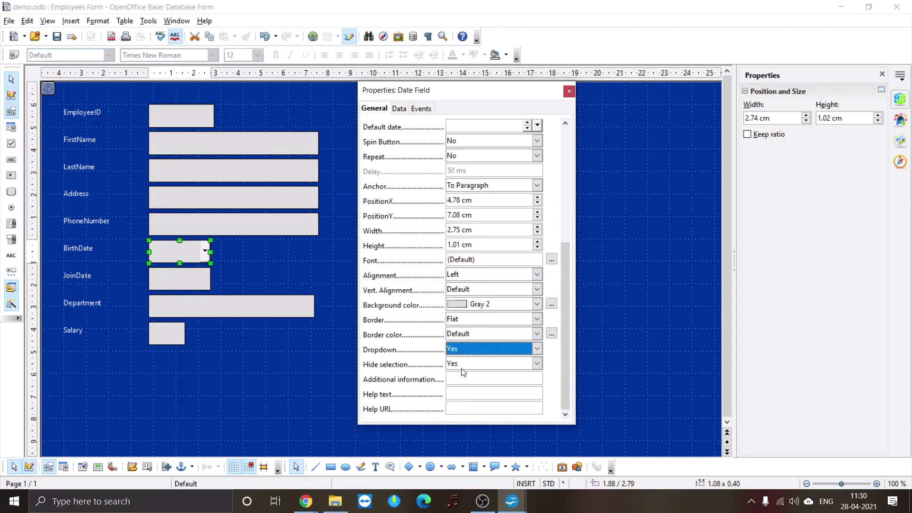
pyautogui.click(399, 110)
pyautogui.click(422, 112)
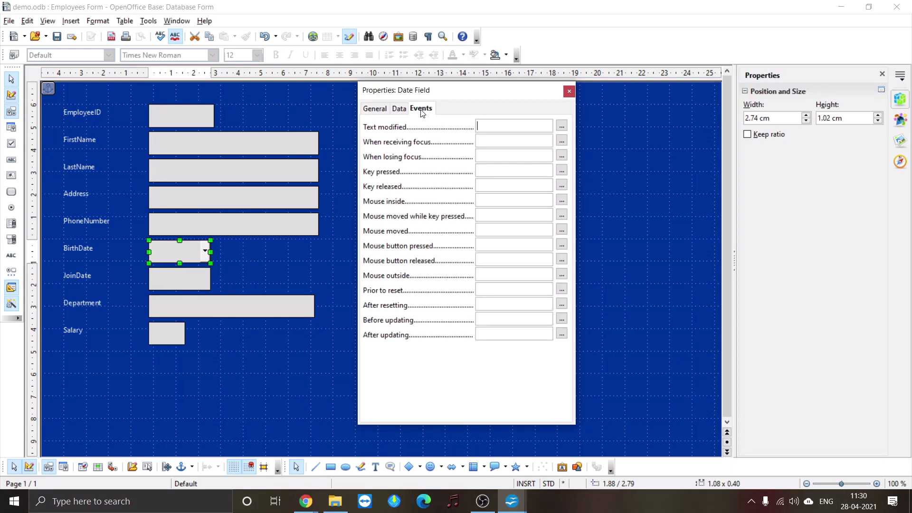
pyautogui.click(374, 108)
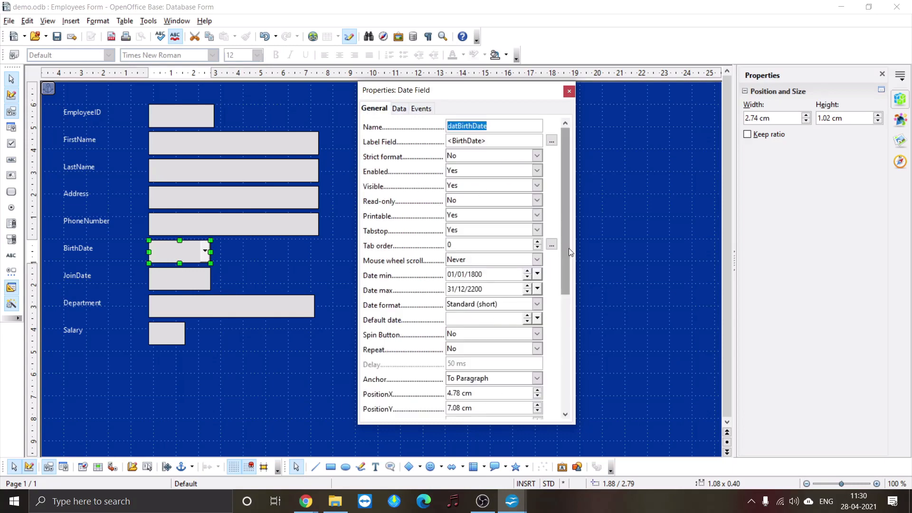
pyautogui.moveTo(566, 251); pyautogui.dragTo(562, 392)
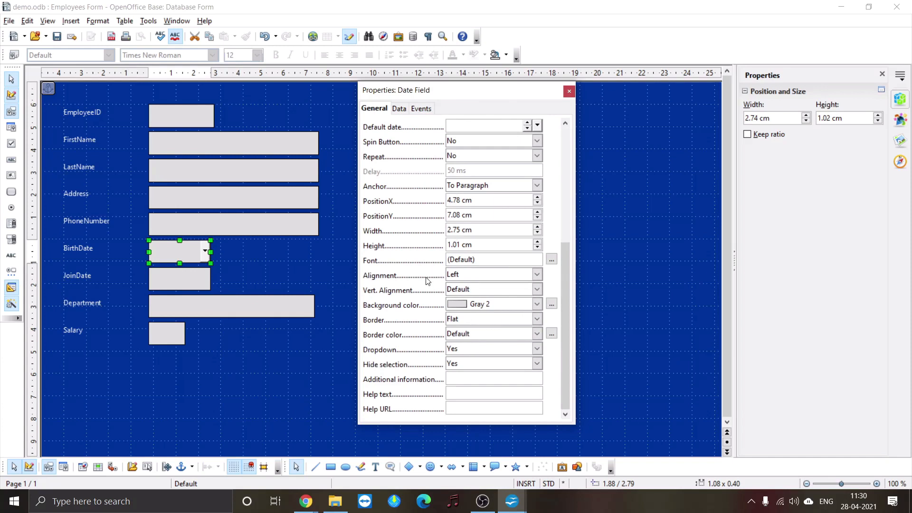
# Step: Keep the BirthDate control's Dropdown property at Yes and set its background color to Cyan
pyautogui.click(537, 349)
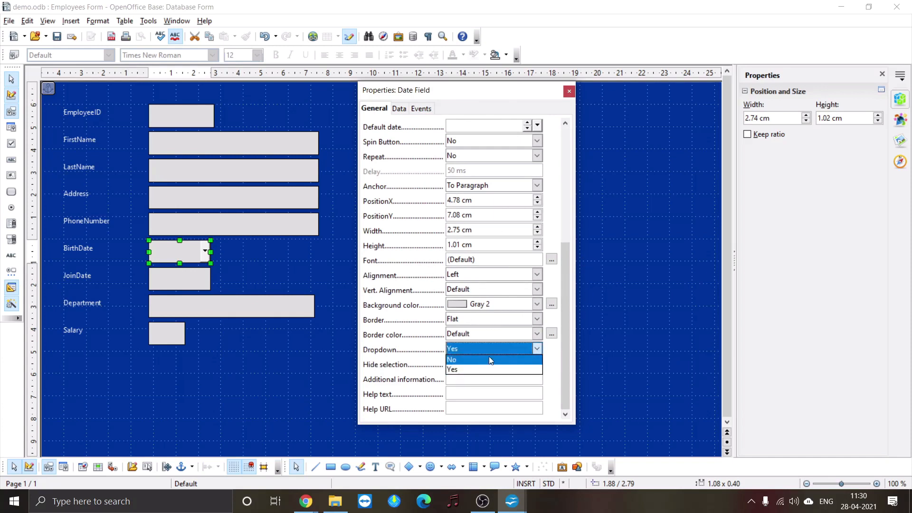
pyautogui.click(460, 369)
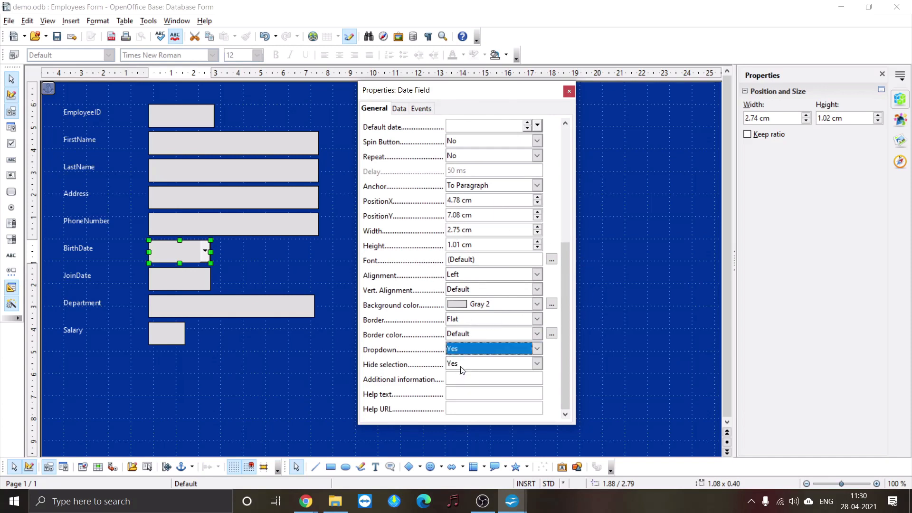
pyautogui.click(537, 304)
pyautogui.click(512, 285)
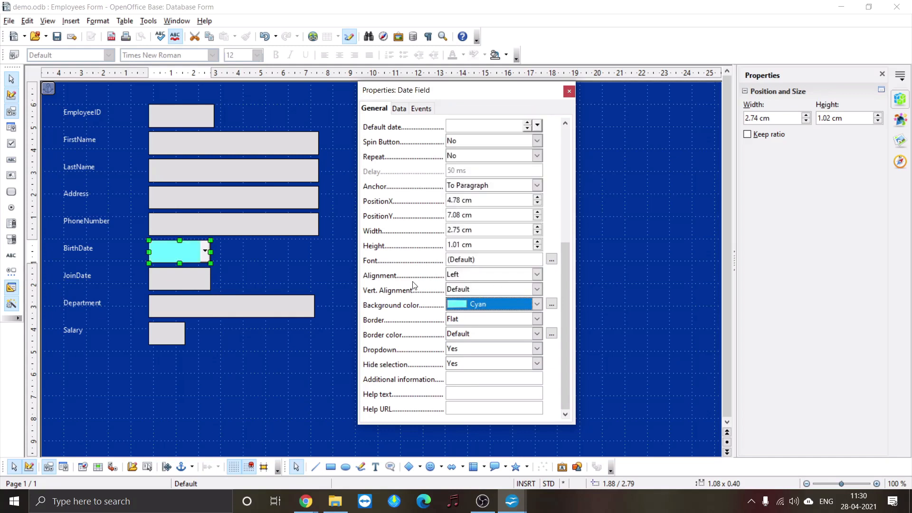
pyautogui.click(569, 91)
pyautogui.click(384, 244)
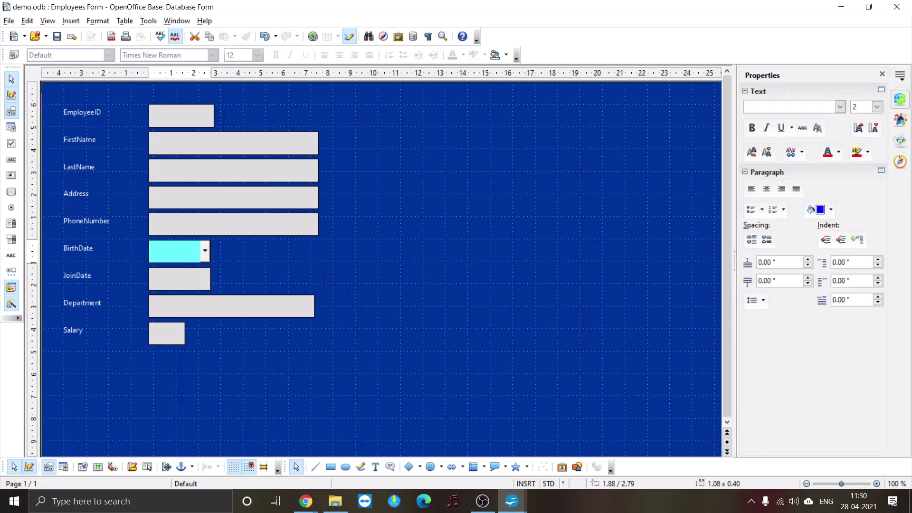
# Step: Set the JoinDate control's background color to Cyan in its properties
pyautogui.click(181, 280)
pyautogui.click(287, 262)
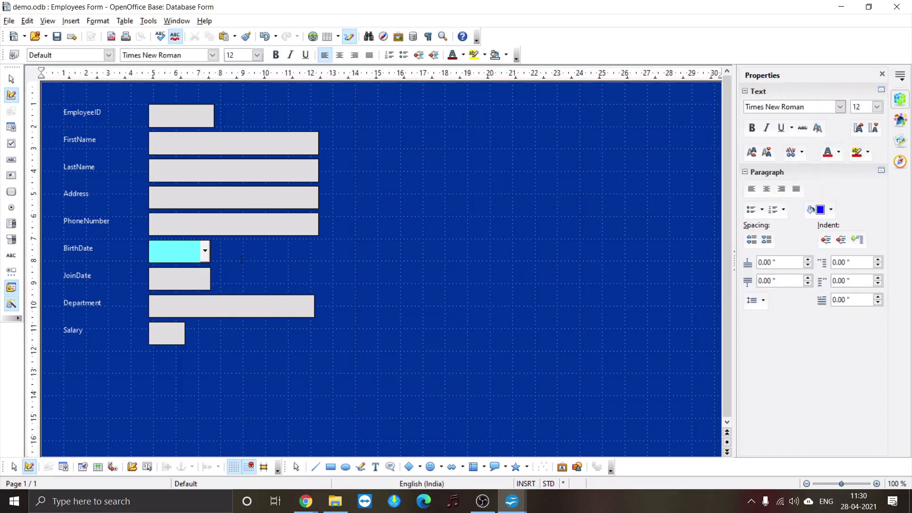
pyautogui.rightClick(197, 280)
pyautogui.click(218, 336)
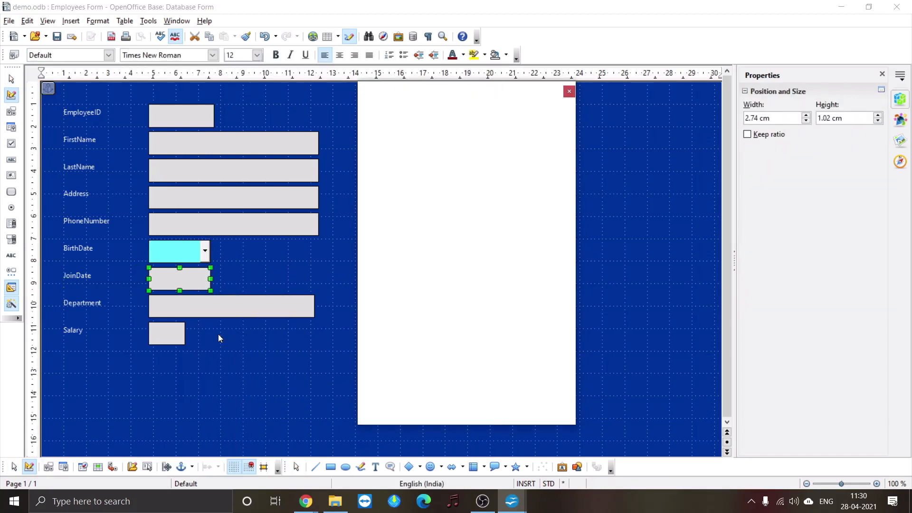
pyautogui.moveTo(565, 291); pyautogui.dragTo(565, 375)
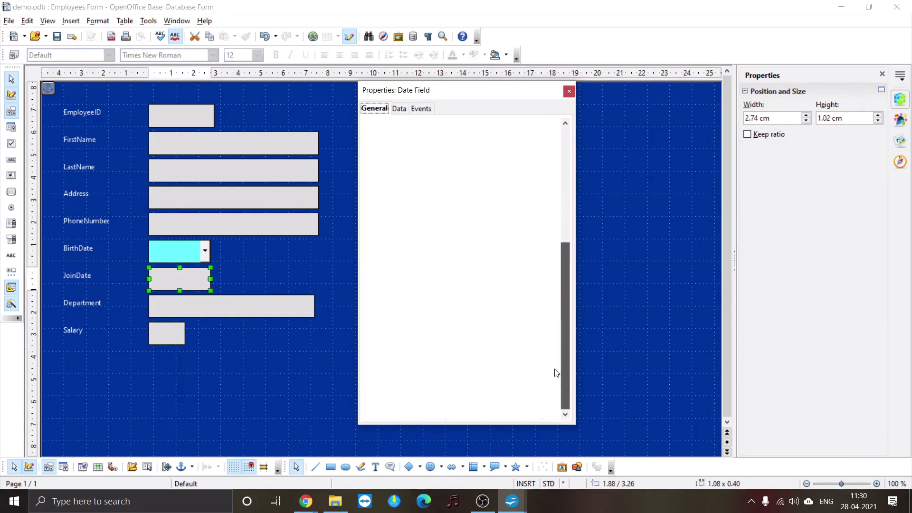
pyautogui.click(536, 304)
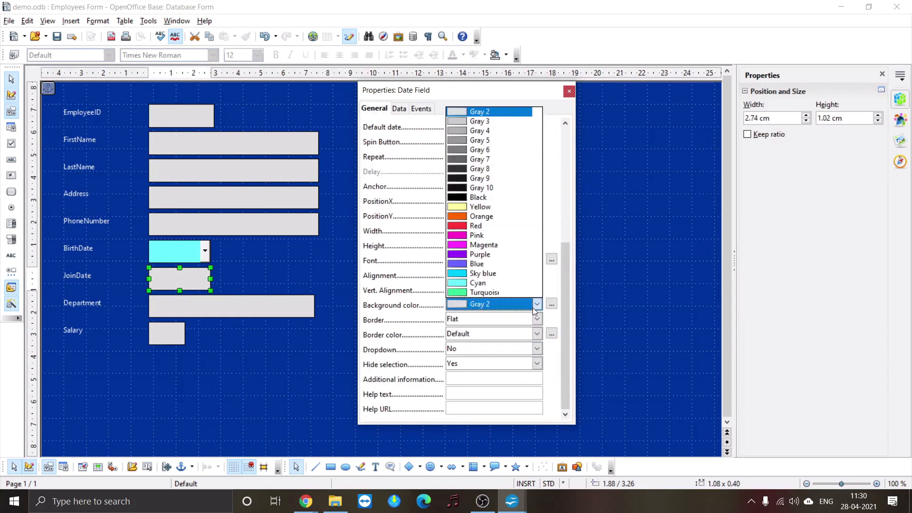
pyautogui.click(467, 282)
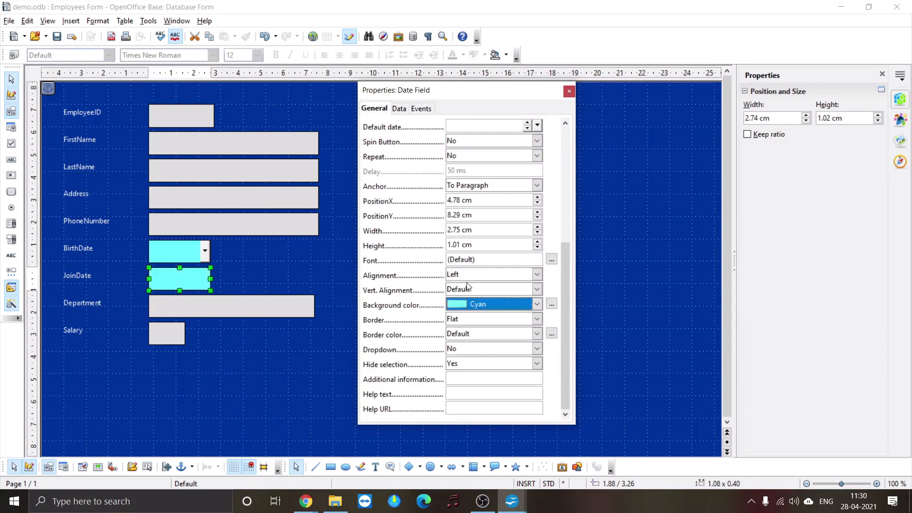
# Step: Set the JoinDate control's Dropdown property to Yes and its border color to Yellow
pyautogui.click(535, 349)
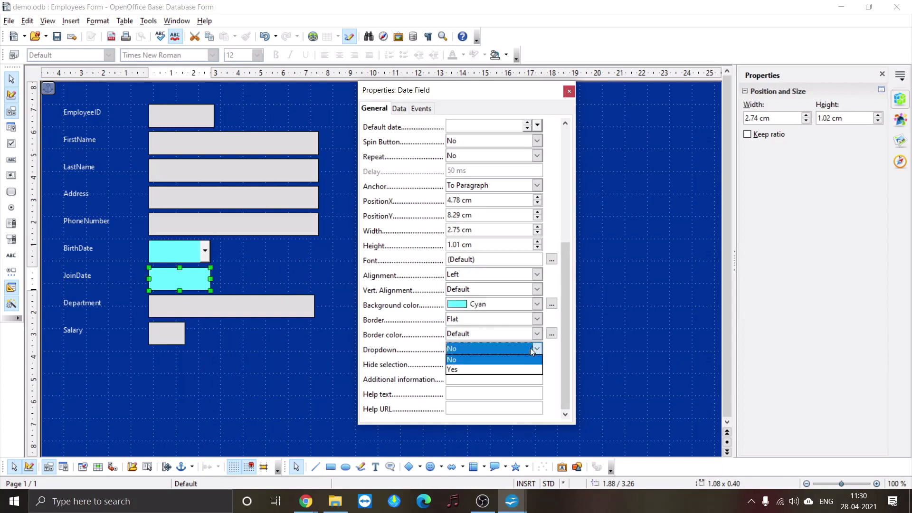
pyautogui.click(469, 369)
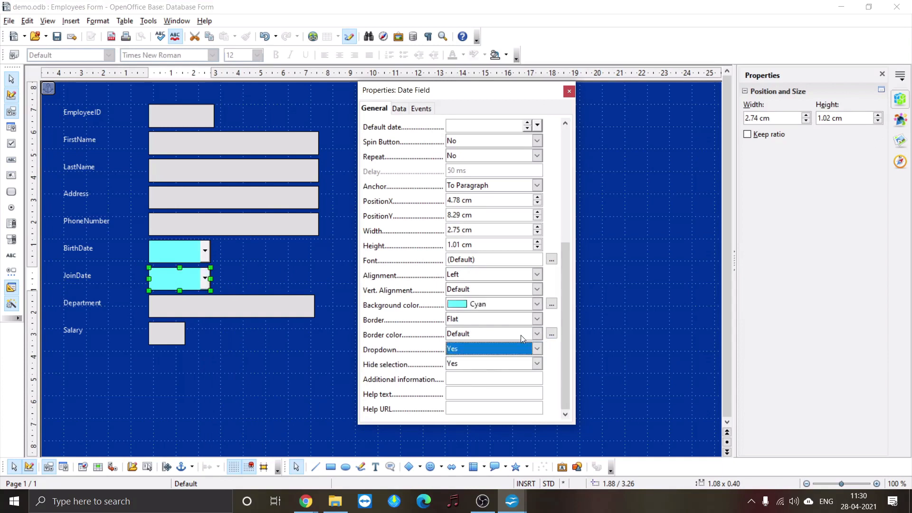
pyautogui.click(537, 334)
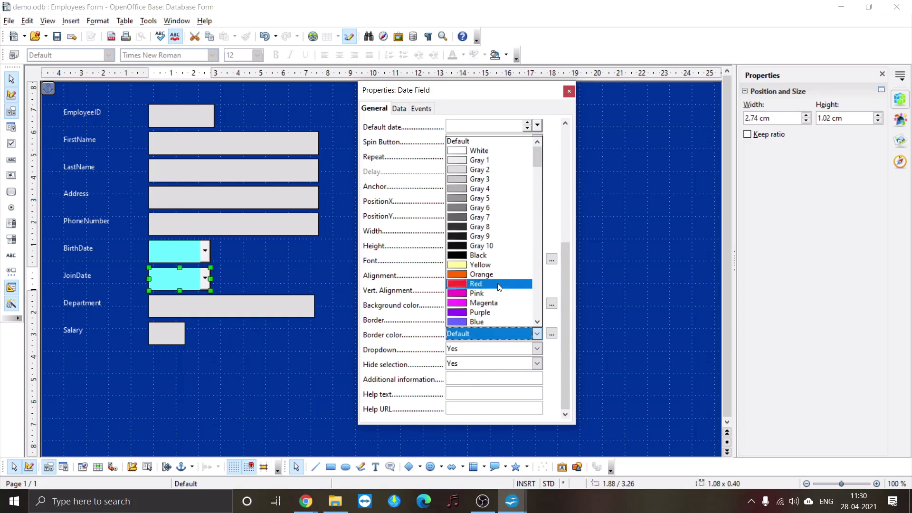
pyautogui.click(491, 265)
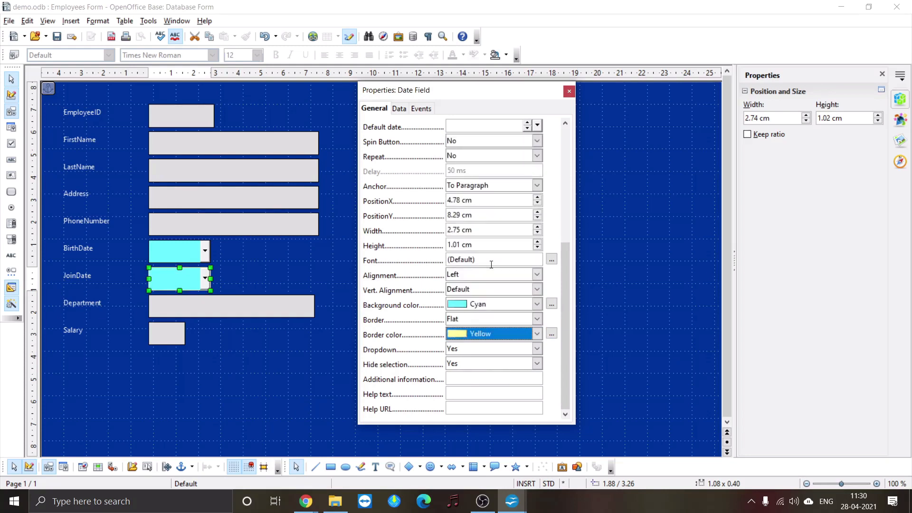
pyautogui.click(276, 268)
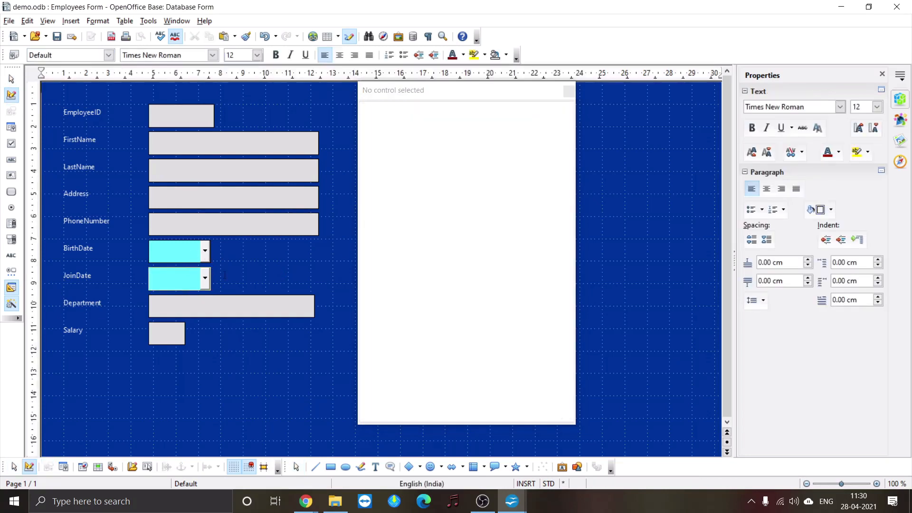
# Step: Save the form, then browse to the third employee record with design mode off
pyautogui.click(56, 36)
pyautogui.click(568, 90)
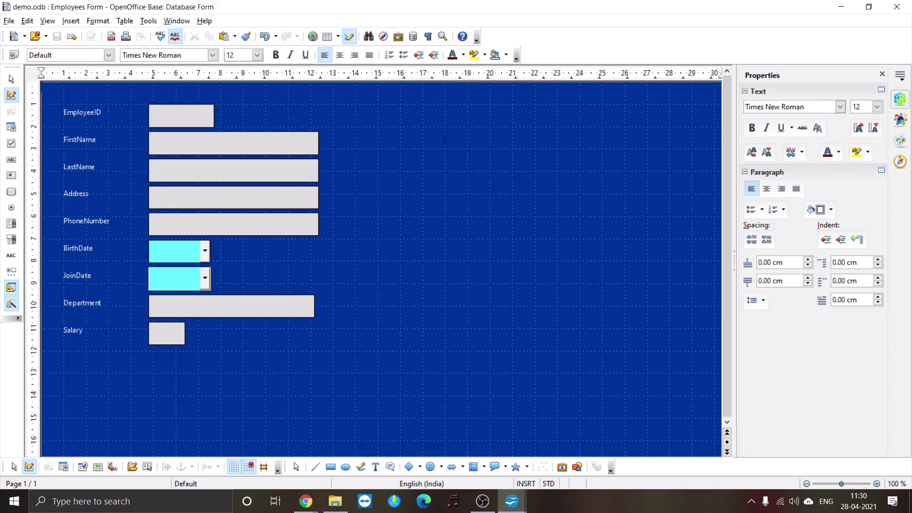
pyautogui.click(29, 467)
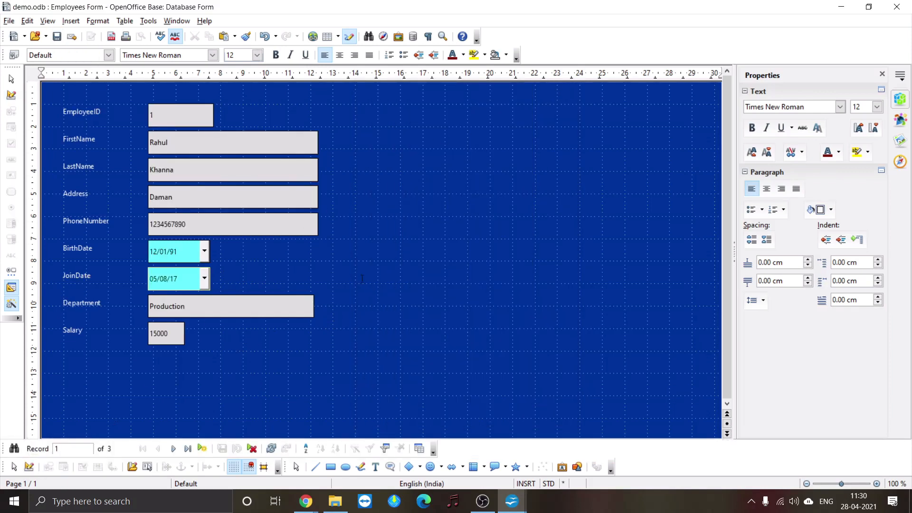
pyautogui.click(173, 448)
pyautogui.click(174, 448)
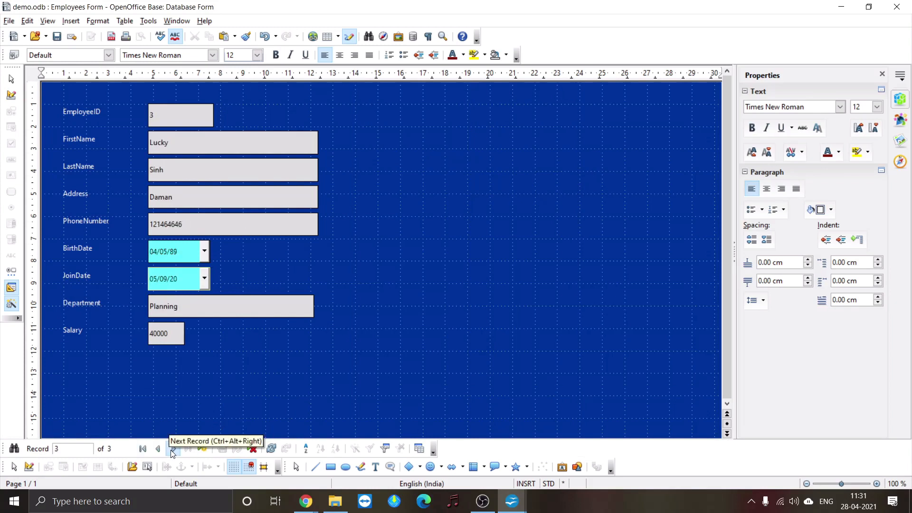
# Step: Start a new employee record and fill in the first name, last name, address and phone number
pyautogui.click(202, 449)
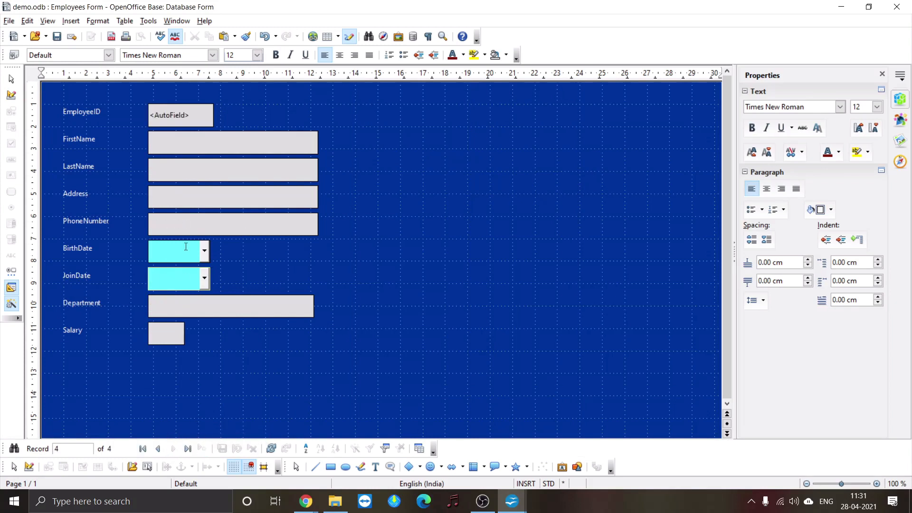
pyautogui.click(170, 144)
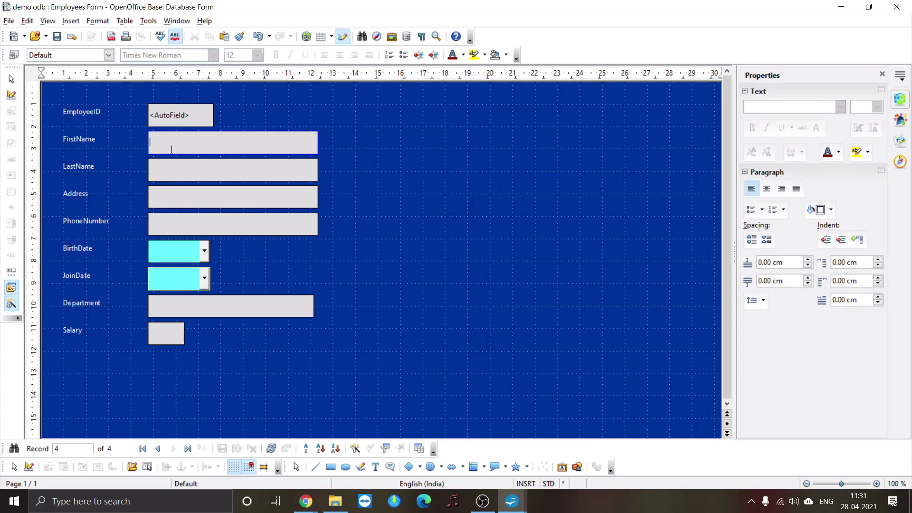
pyautogui.write('Rajesh')
pyautogui.press('Tab')
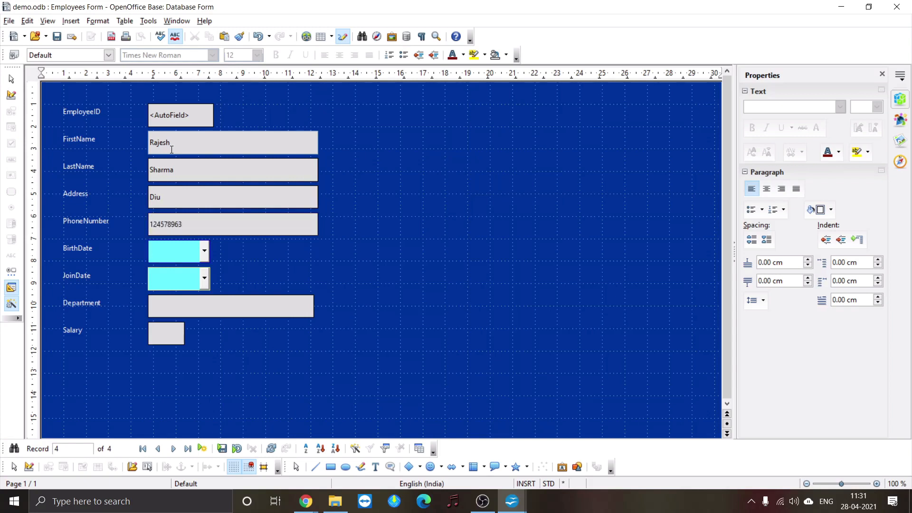
# Step: Pick a birth date for the new employee from the BirthDate drop-down calendar
pyautogui.click(201, 244)
pyautogui.click(204, 251)
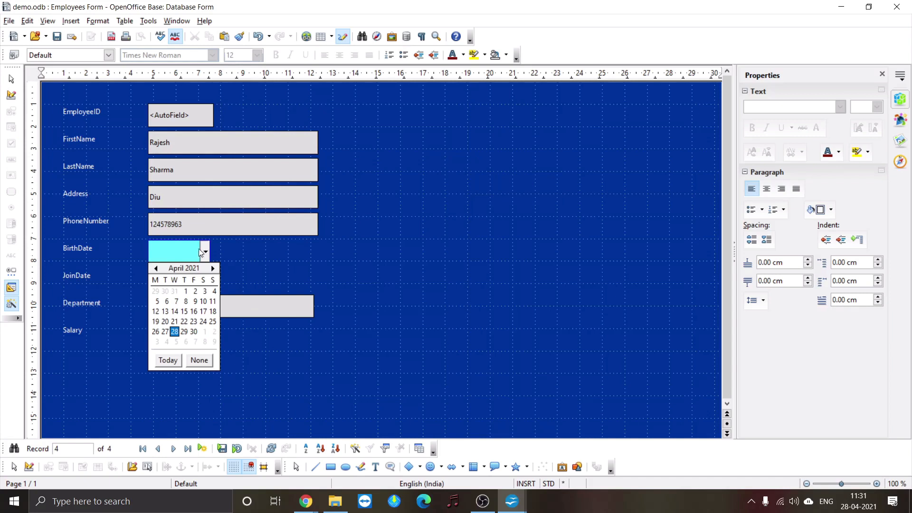
pyautogui.click(176, 269)
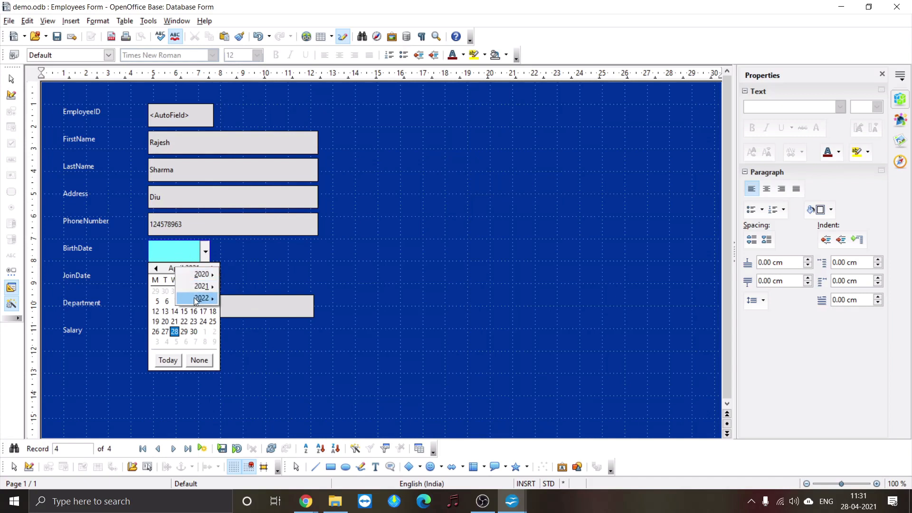
pyautogui.moveTo(200, 280)
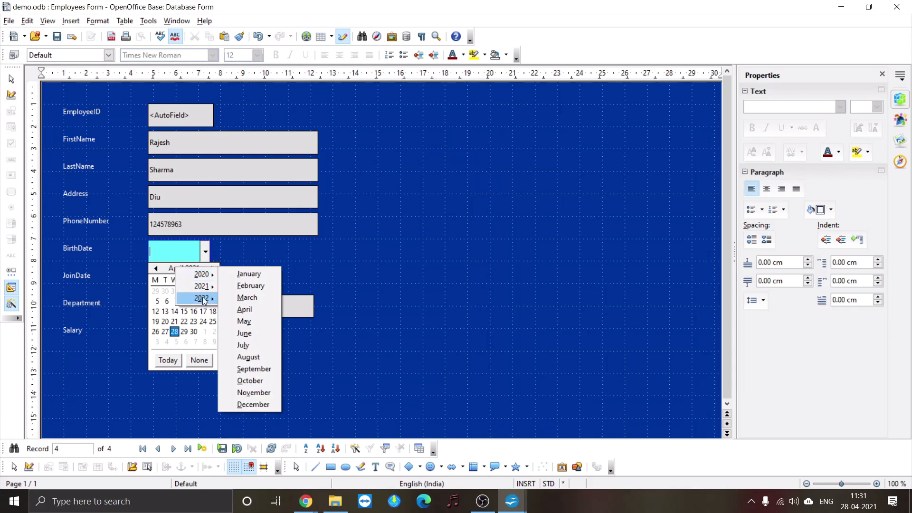
pyautogui.moveTo(201, 298)
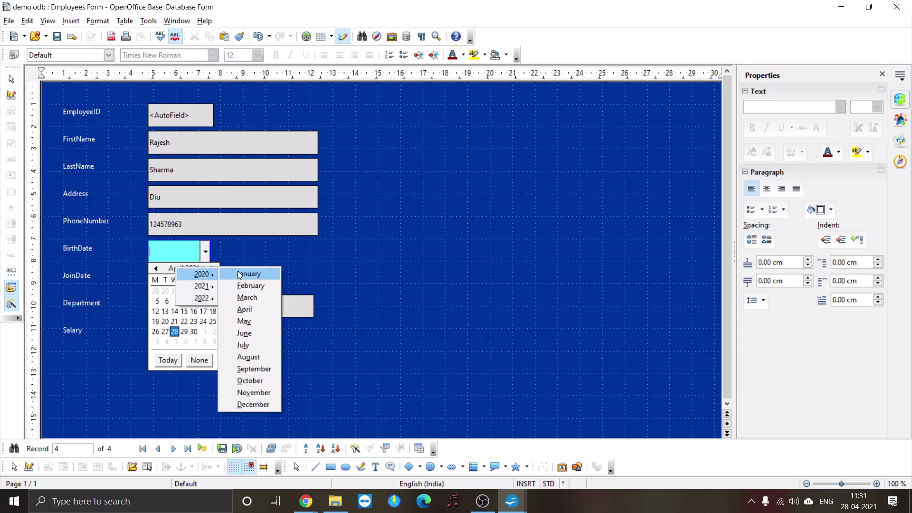
pyautogui.click(253, 392)
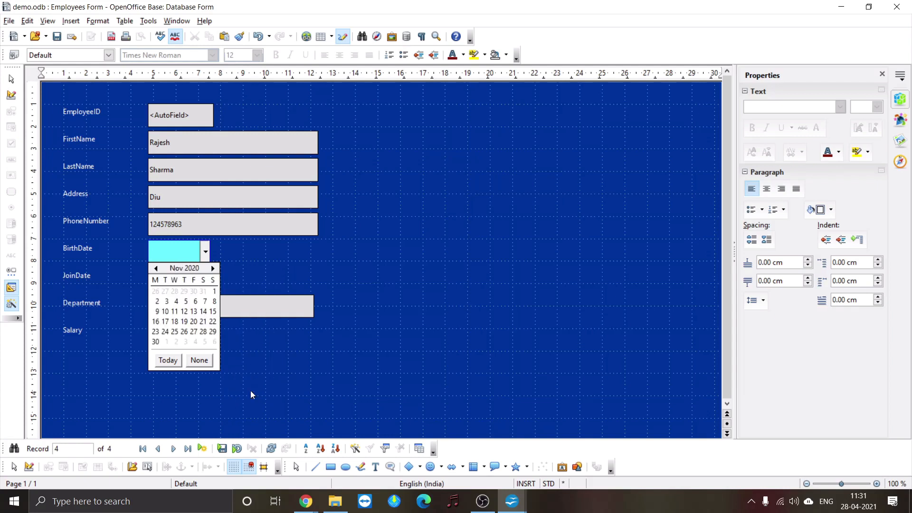
pyautogui.click(195, 301)
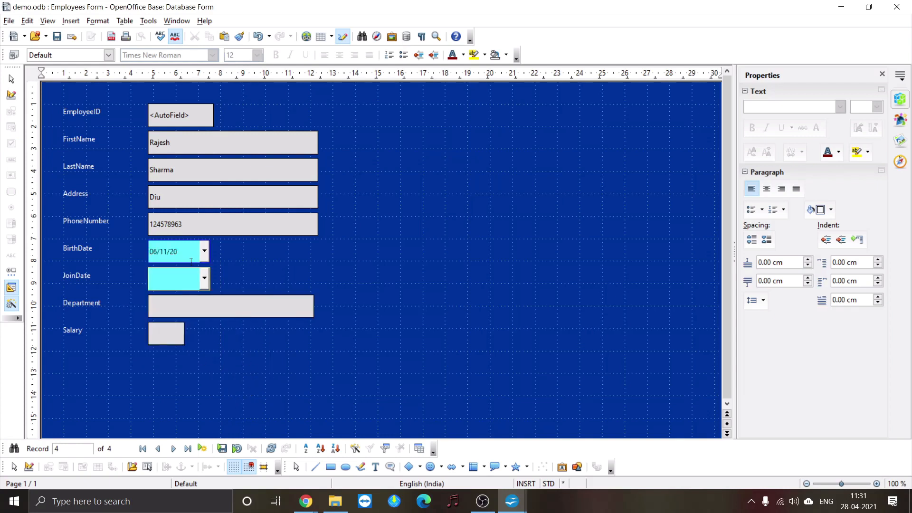
# Step: Replace the new employee's birth date with one from an earlier year in the drop-down calendar
pyautogui.click(203, 252)
pyautogui.click(157, 269)
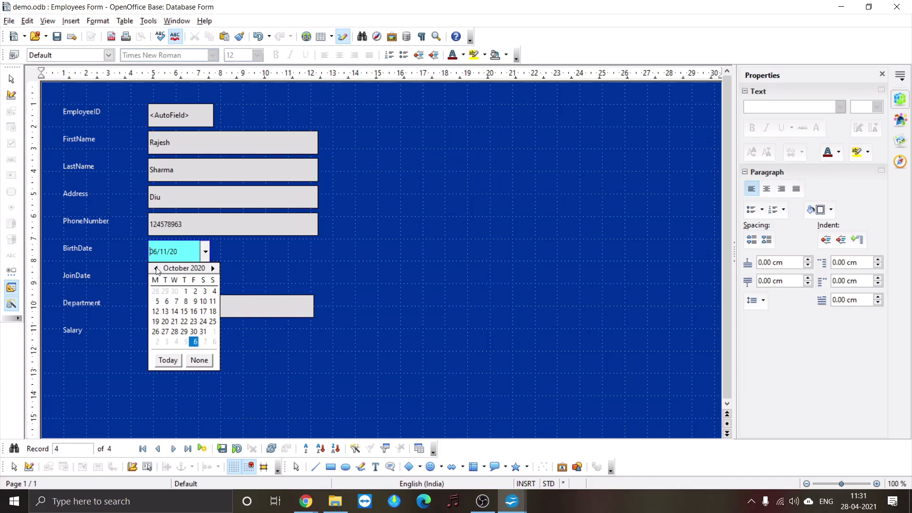
pyautogui.click(157, 269)
pyautogui.click(157, 269)
pyautogui.click(157, 269)
pyautogui.click(158, 269)
pyautogui.click(157, 269)
pyautogui.moveTo(157, 268); pyautogui.dragTo(157, 269)
pyautogui.click(190, 270)
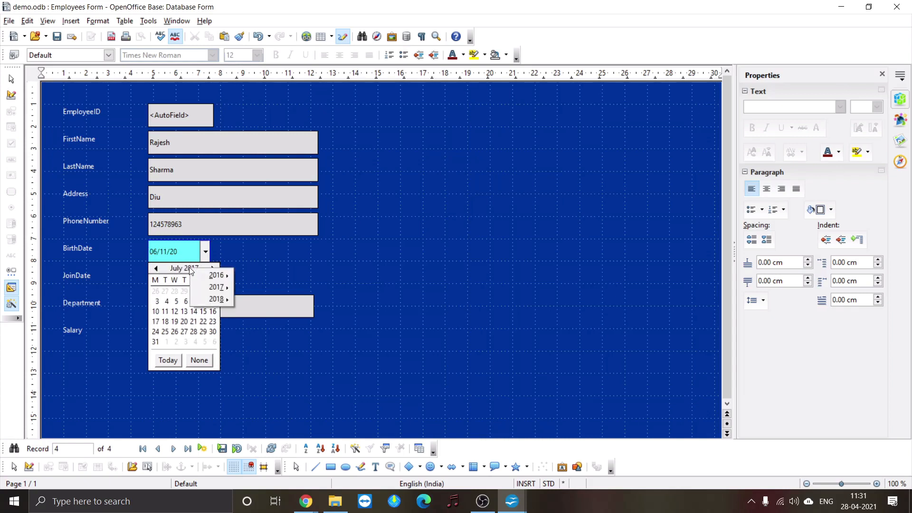
pyautogui.moveTo(205, 281)
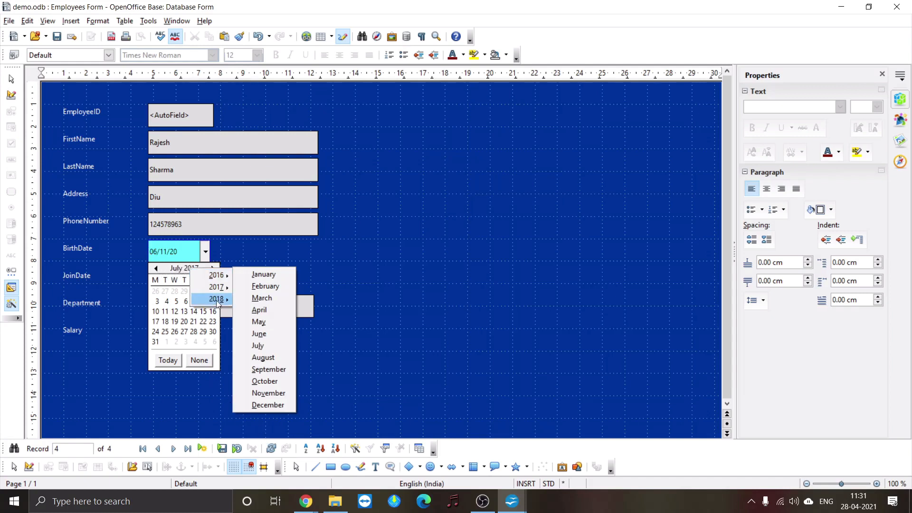
pyautogui.click(264, 404)
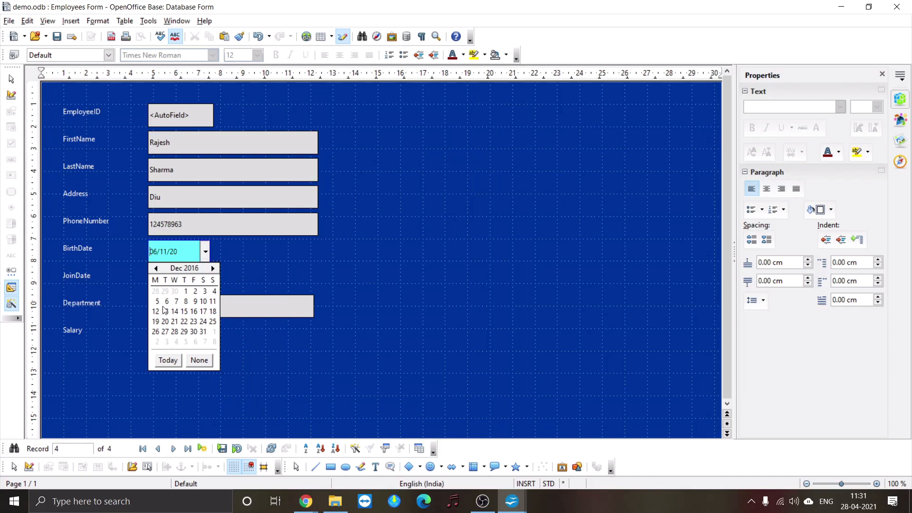
pyautogui.click(185, 291)
# Step: Set the new employee's JoinDate to 1 October 2020 with the drop-down calendar
pyautogui.click(207, 282)
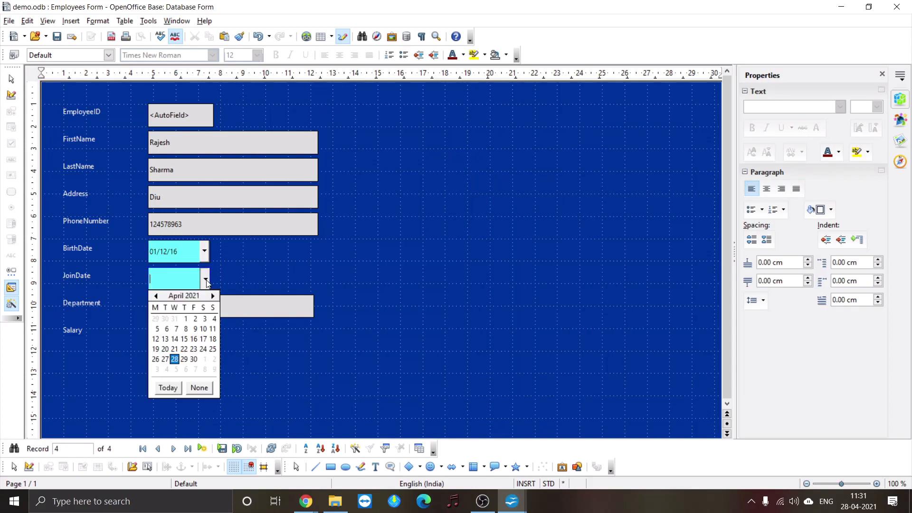
pyautogui.click(157, 295)
pyautogui.click(156, 296)
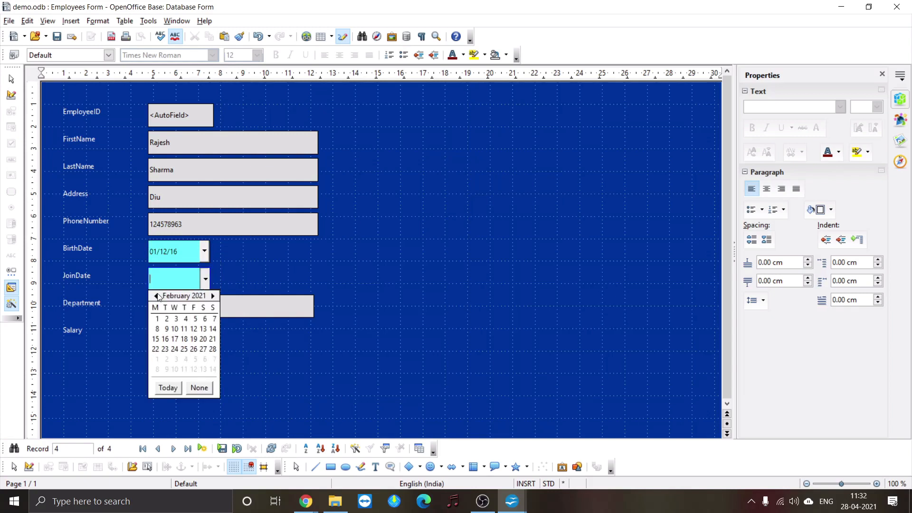
pyautogui.click(156, 295)
pyautogui.click(157, 296)
pyautogui.click(157, 296)
pyautogui.click(156, 295)
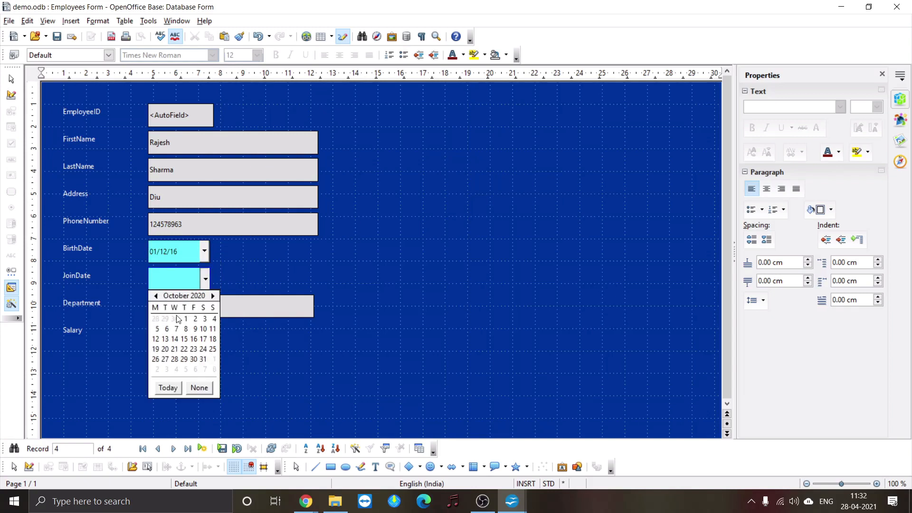
pyautogui.click(185, 319)
# Step: Enter Planning as the new employee's department and move on to the Salary field
pyautogui.click(185, 303)
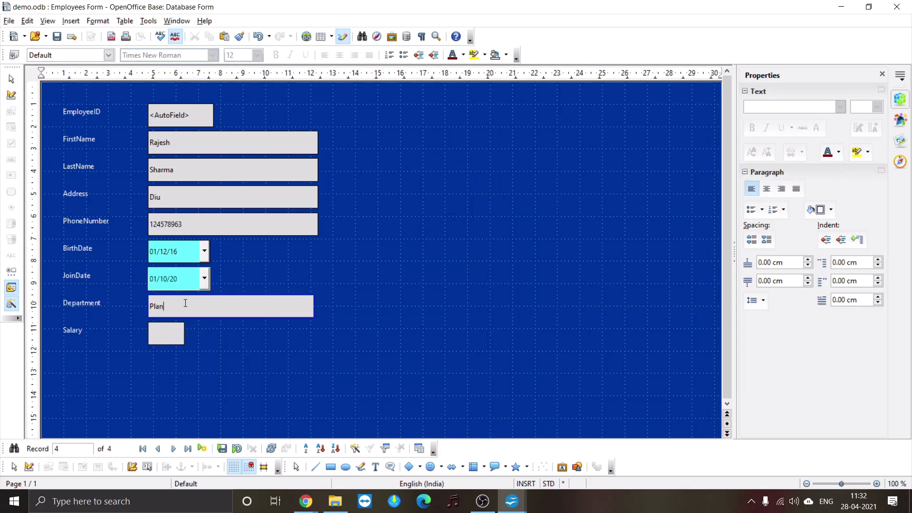
pyautogui.write('Planning')
pyautogui.press('Tab')
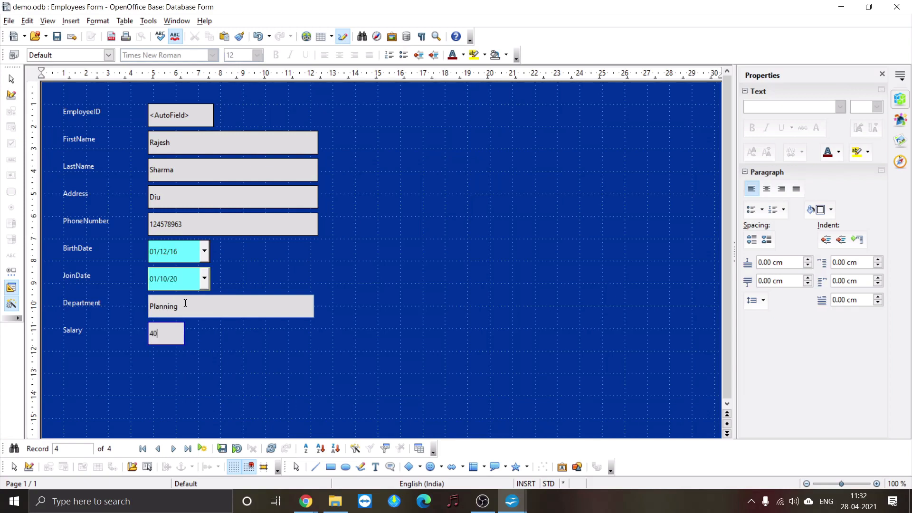
# Step: Save the new employee's record with a salary of 40000 and switch the form back to design mode
pyautogui.click(221, 449)
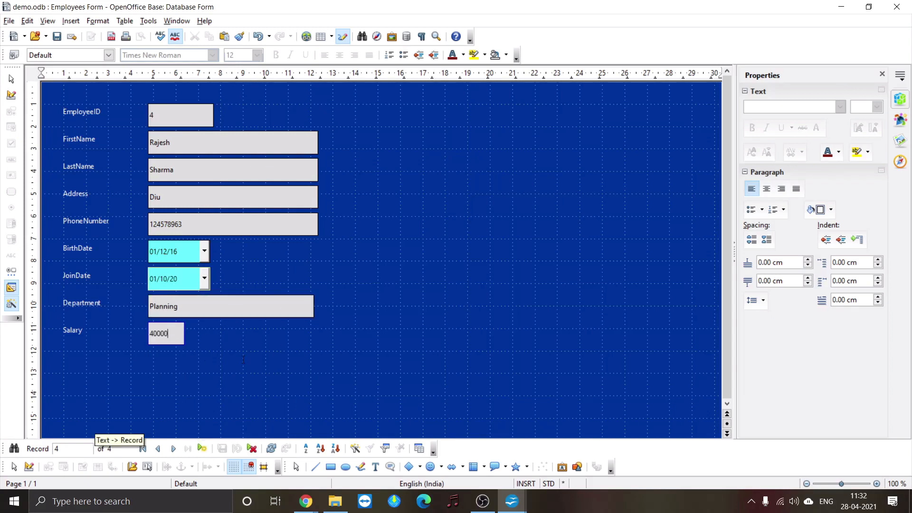
pyautogui.click(29, 467)
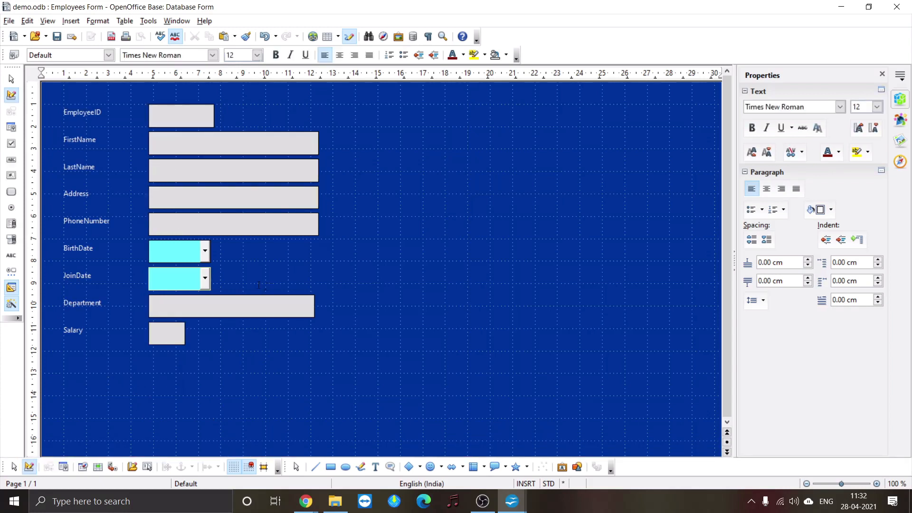
# Step: Set the help text of the JoinDate field to "Select the date you joined the office" in its control properties
pyautogui.click(190, 277)
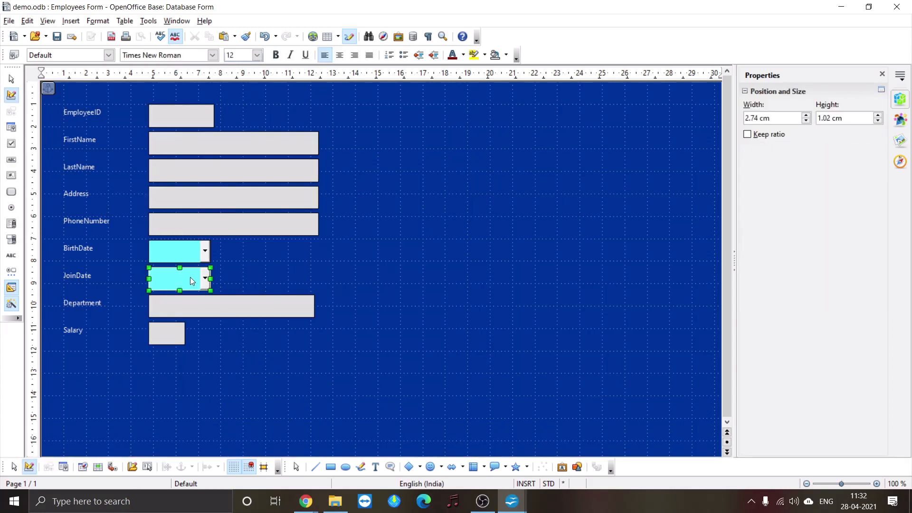
pyautogui.rightClick(190, 278)
pyautogui.click(215, 337)
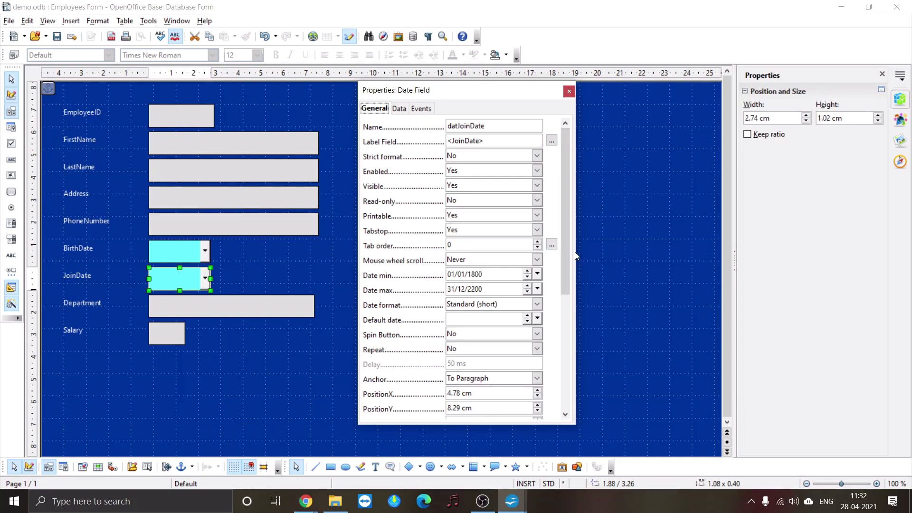
pyautogui.moveTo(567, 250); pyautogui.dragTo(557, 400)
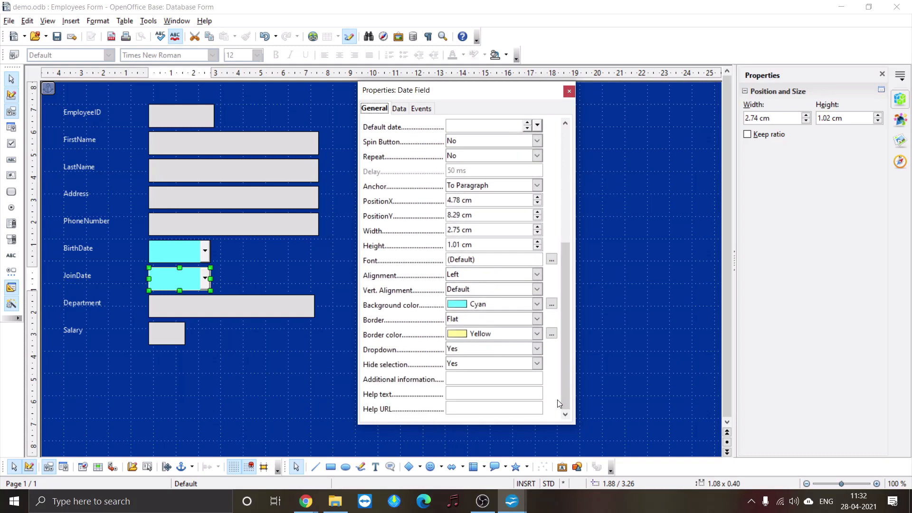
pyautogui.click(537, 363)
pyautogui.click(537, 364)
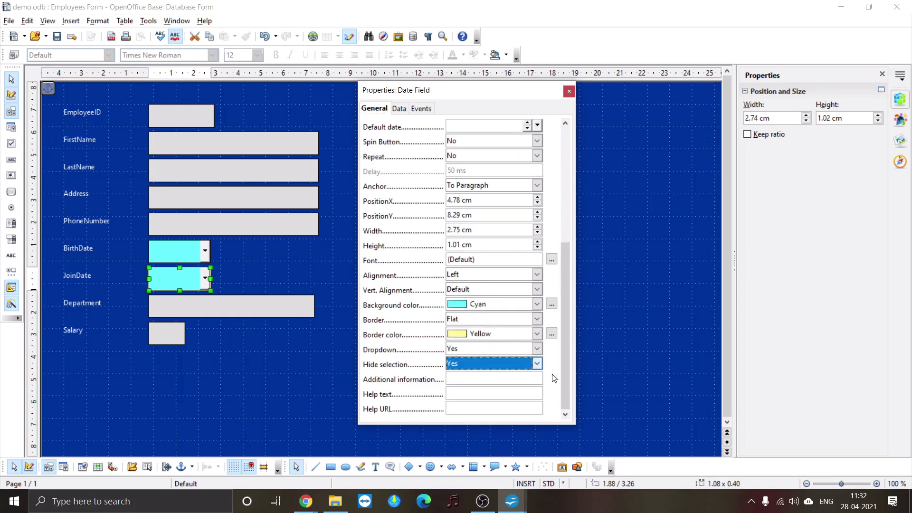
pyautogui.click(460, 394)
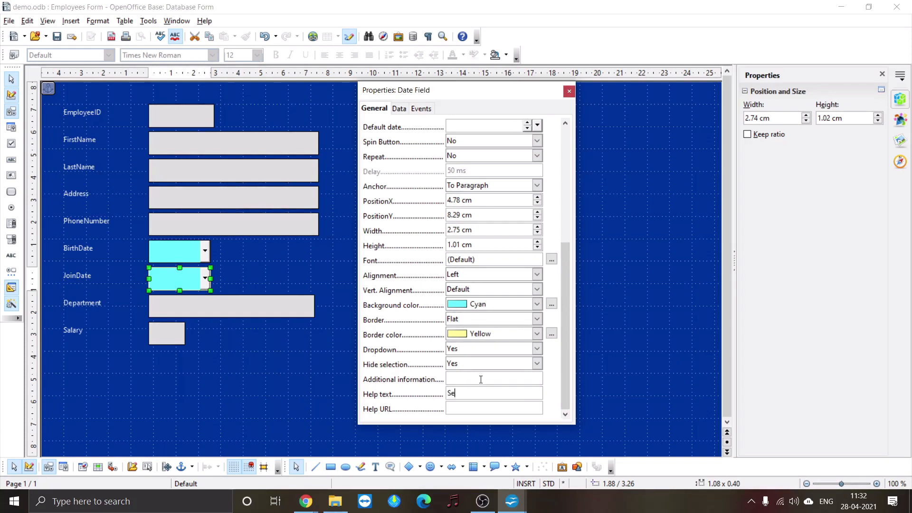
pyautogui.write('the date you joined the office')
pyautogui.click(569, 91)
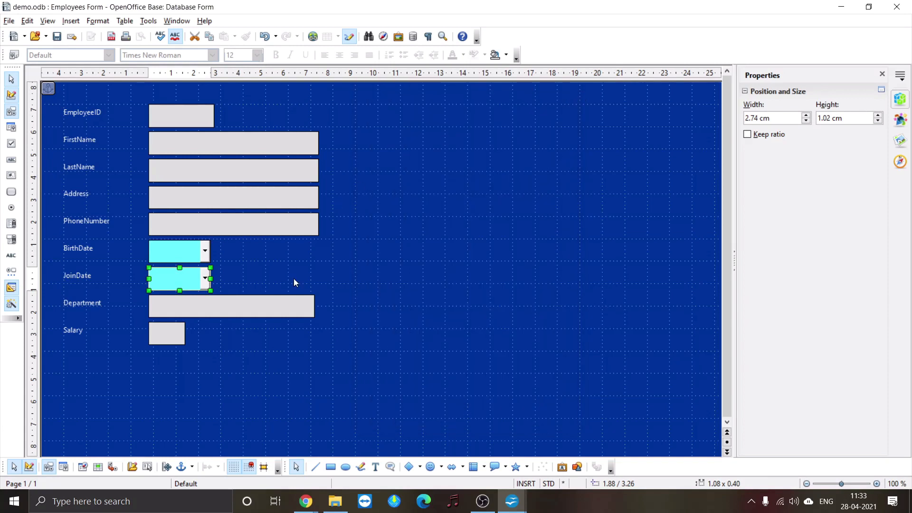
# Step: Check the help tip of the JoinDate field and switch the form out of design mode
pyautogui.click(269, 266)
pyautogui.moveTo(182, 277)
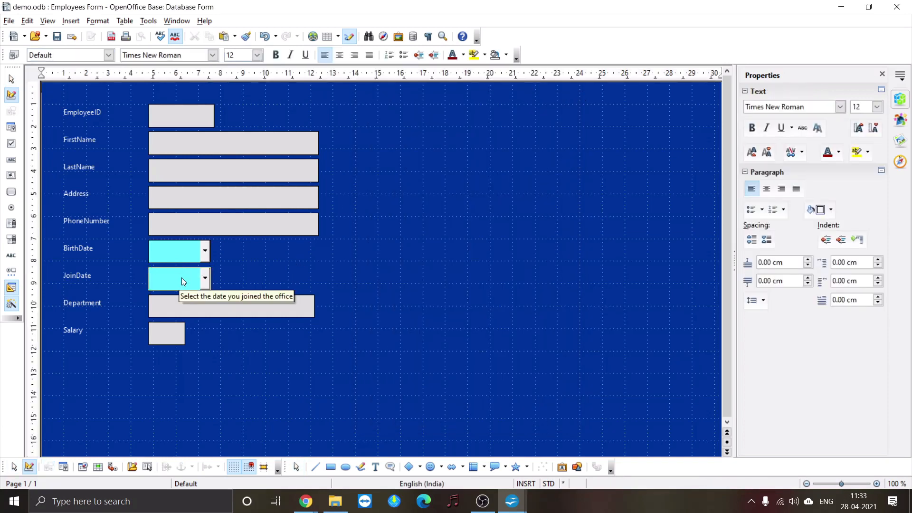
pyautogui.click(187, 223)
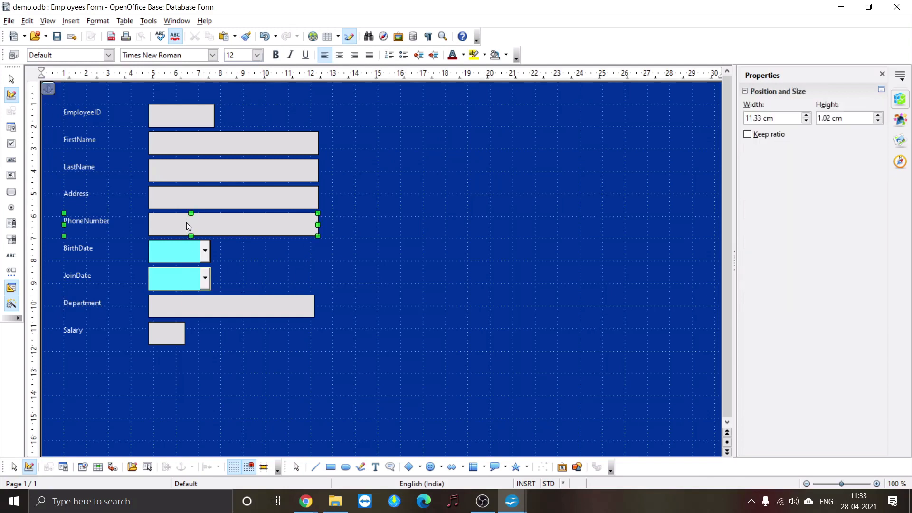
pyautogui.press('Escape')
pyautogui.click(29, 467)
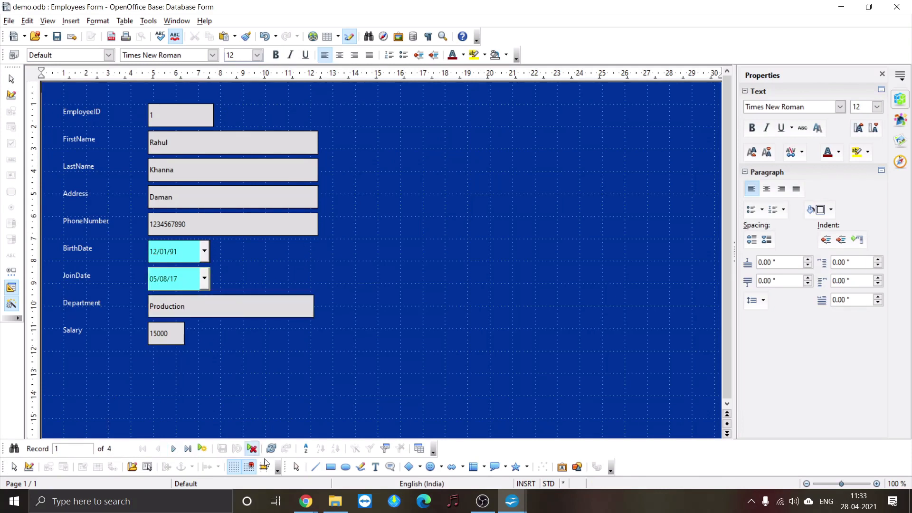
# Step: Set the form's page orientation to Portrait and its page background color to Green 1
pyautogui.rightClick(384, 193)
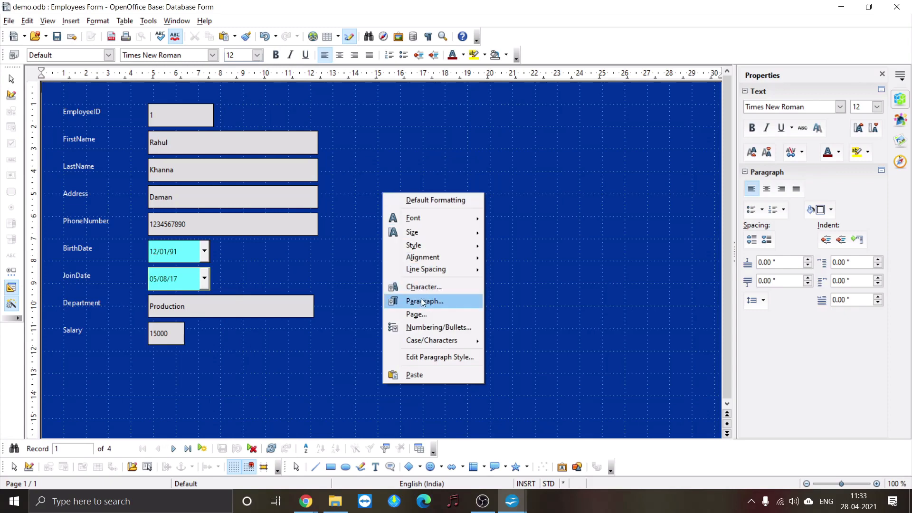
pyautogui.click(418, 315)
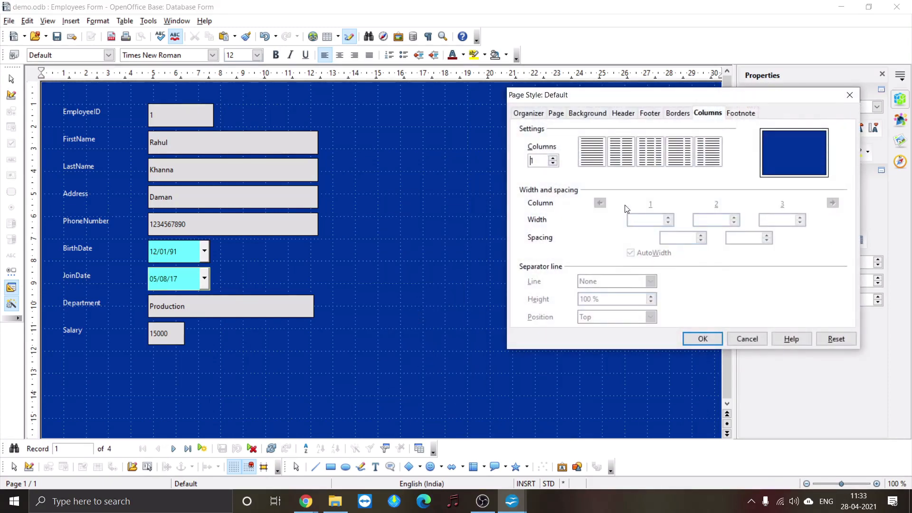
pyautogui.click(564, 114)
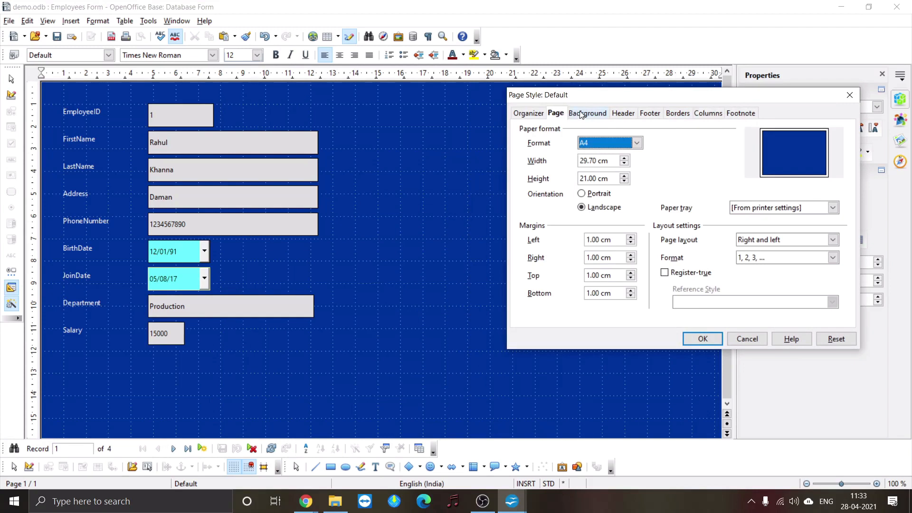
pyautogui.click(584, 195)
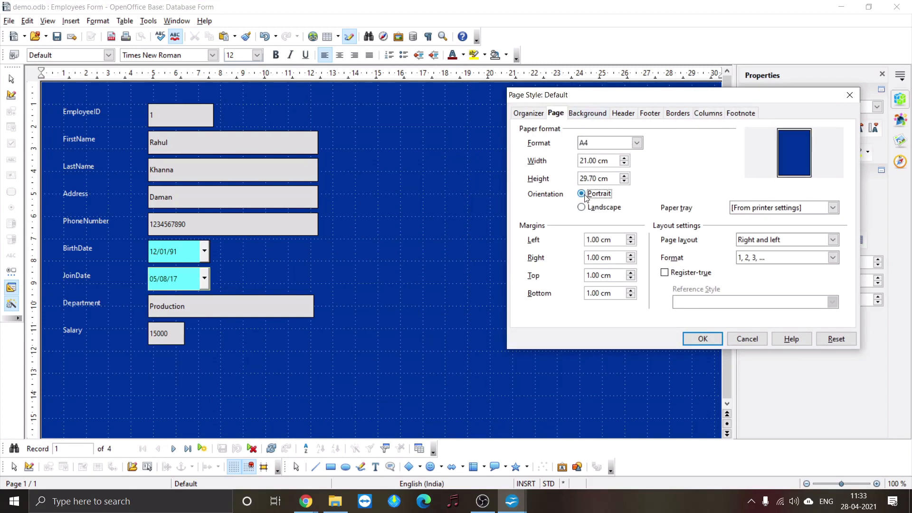
pyautogui.click(588, 116)
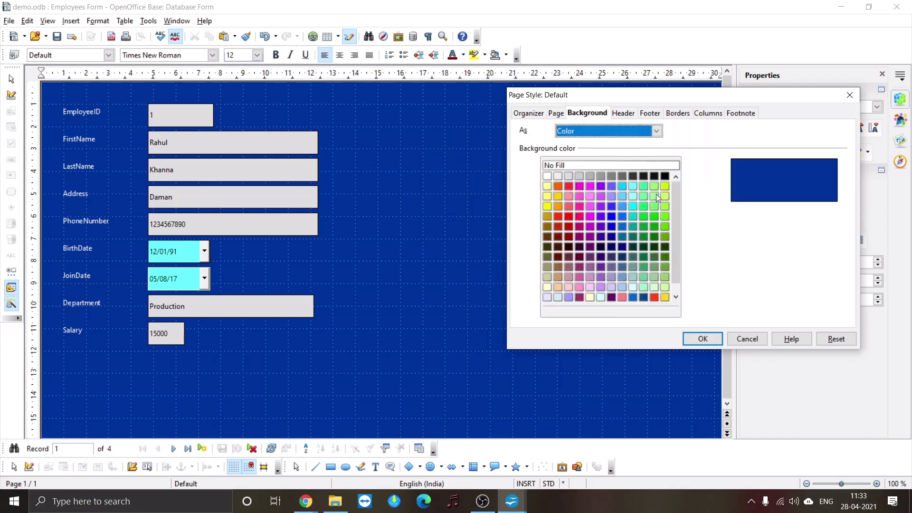
pyautogui.click(654, 196)
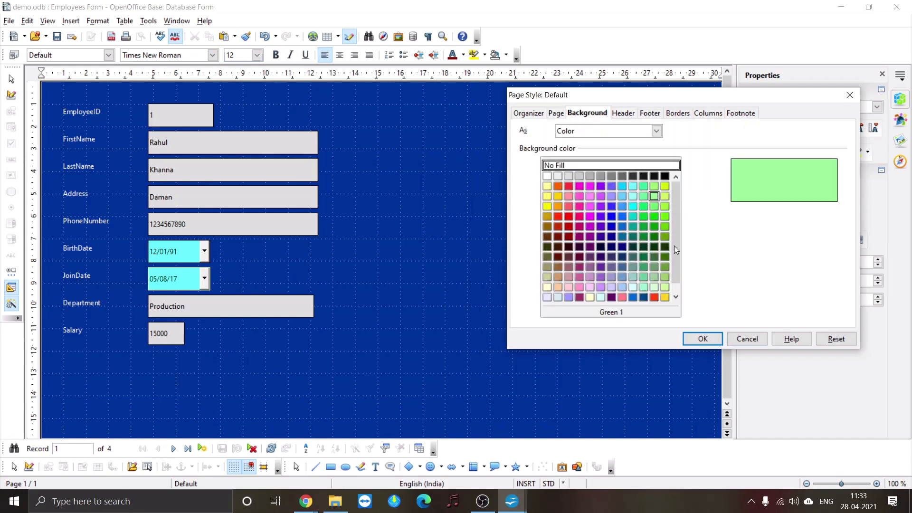
pyautogui.click(701, 339)
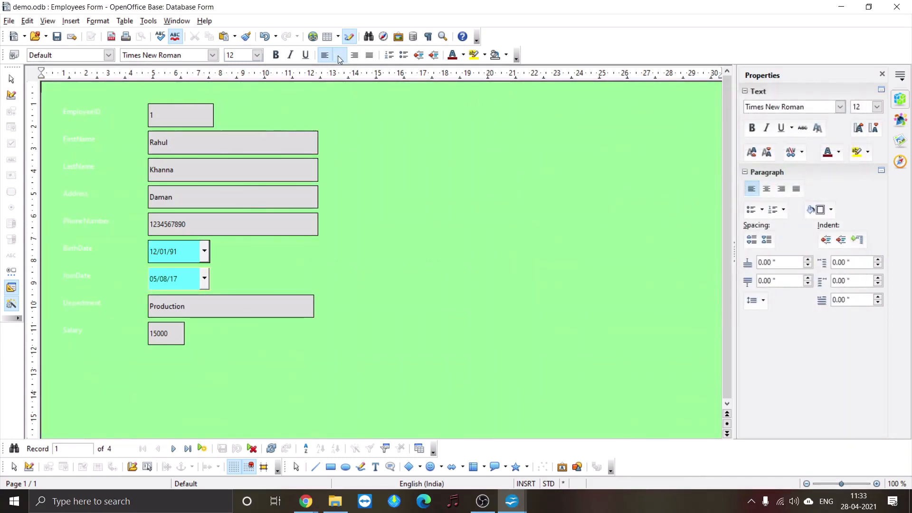
# Step: Change the form's page background color to Blue 4
pyautogui.rightClick(404, 183)
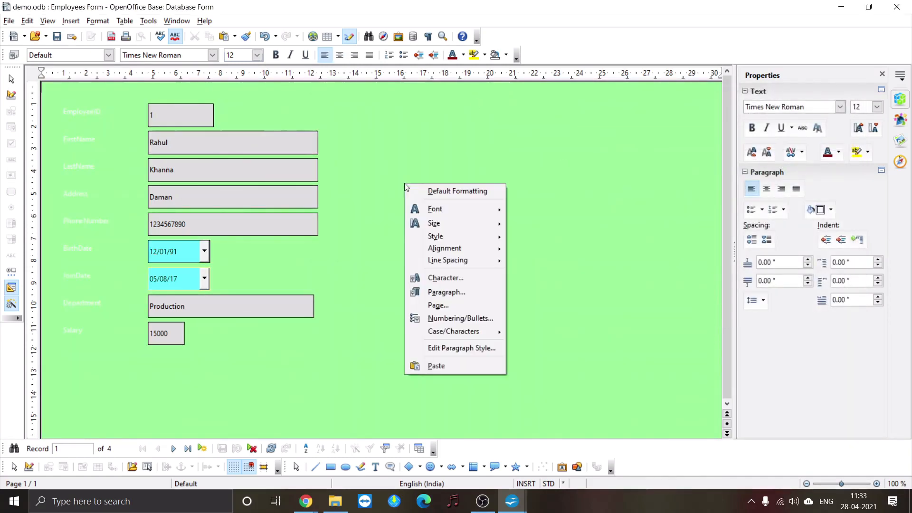
pyautogui.click(436, 304)
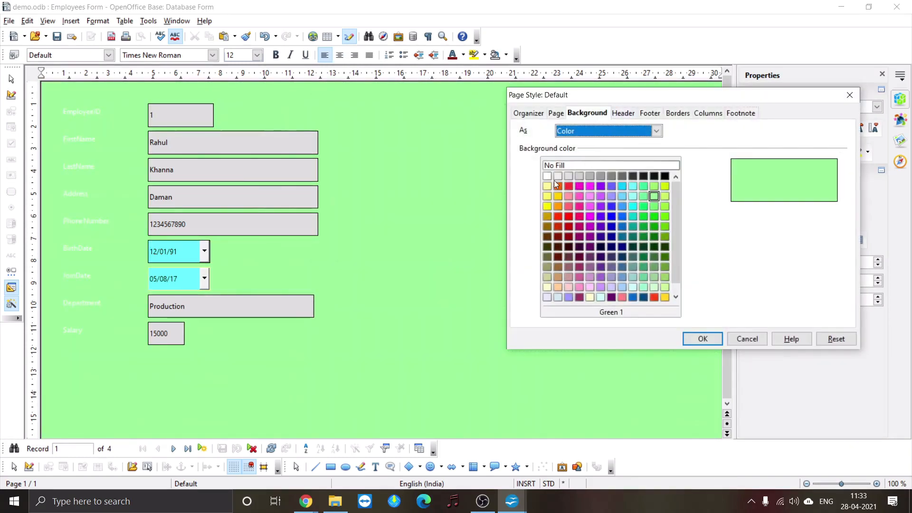
pyautogui.click(581, 130)
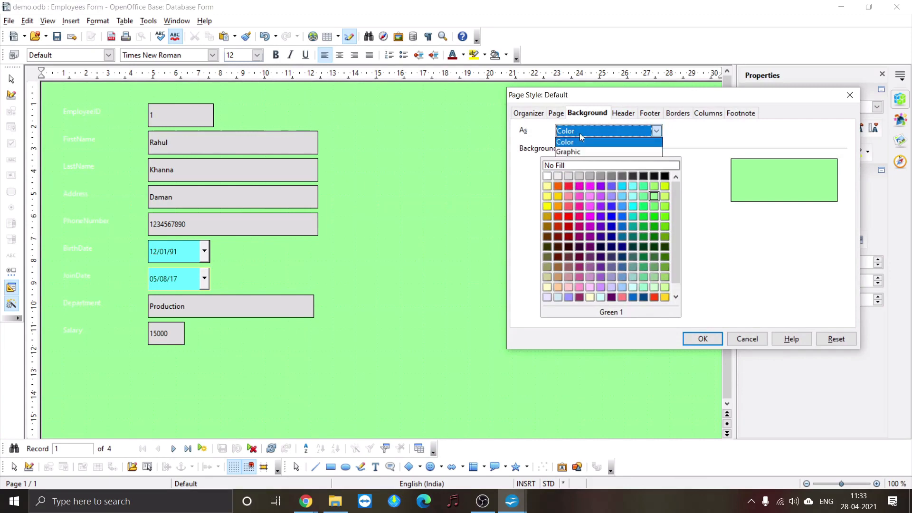
pyautogui.click(580, 142)
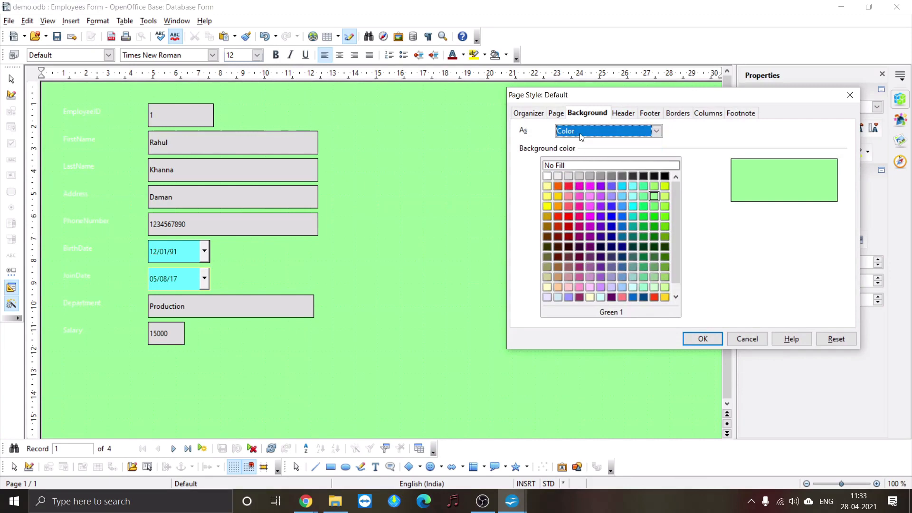
pyautogui.click(612, 227)
pyautogui.click(702, 339)
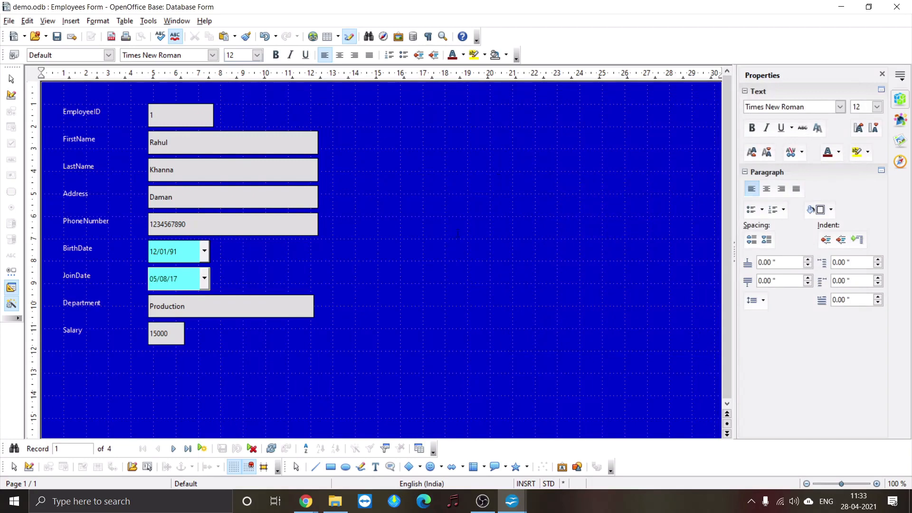
# Step: Change the form's page background color to a light violet-blue
pyautogui.rightClick(407, 153)
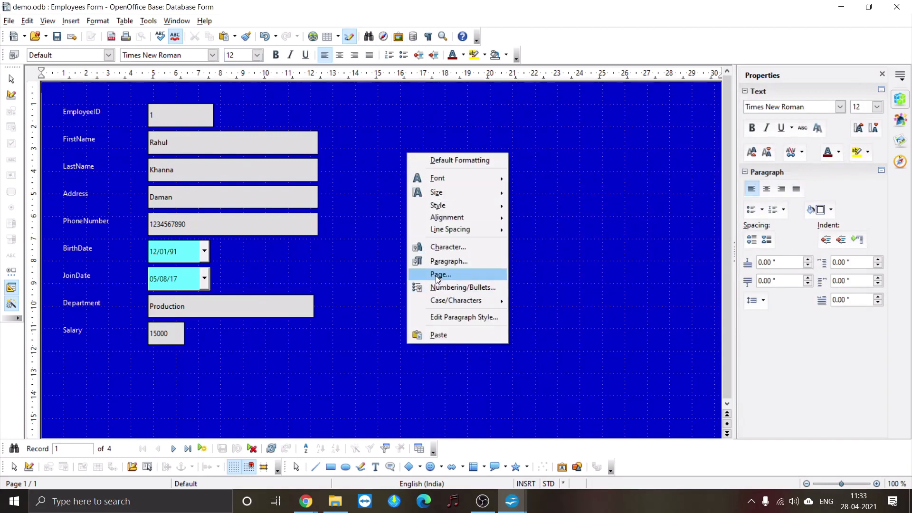
pyautogui.click(437, 276)
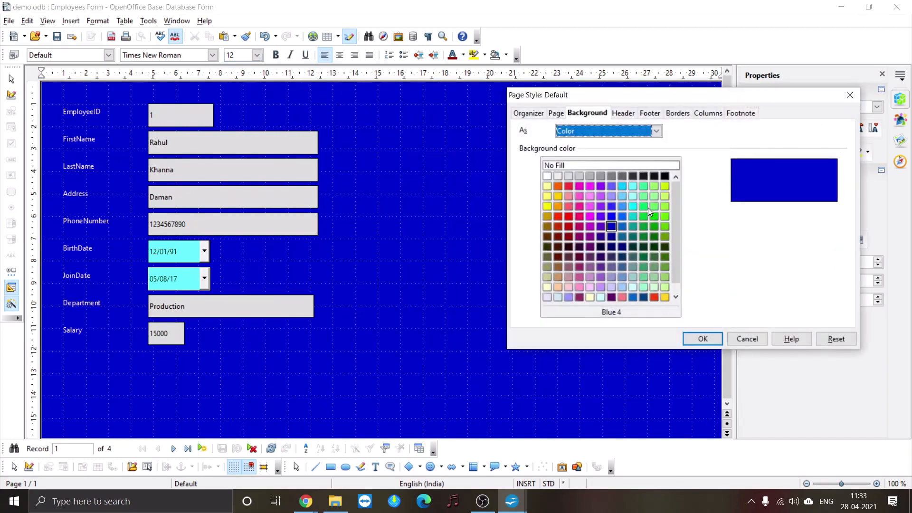
pyautogui.click(612, 196)
pyautogui.click(702, 339)
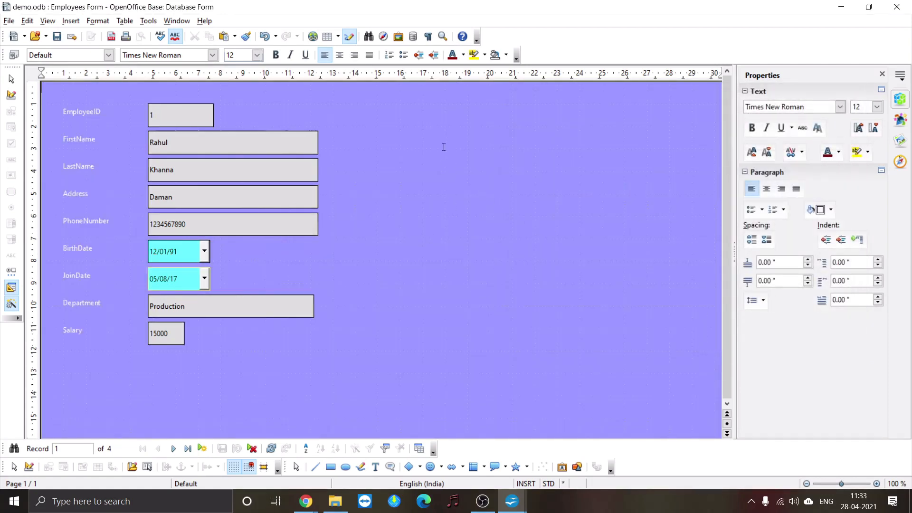
# Step: Switch the form to design mode and open the control properties of the EmployeeID label on its own
pyautogui.click(36, 463)
pyautogui.click(77, 112)
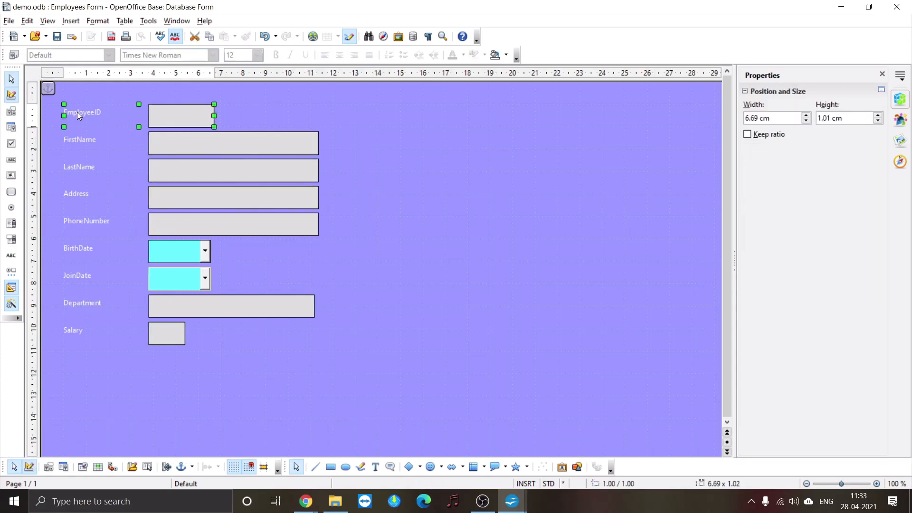
pyautogui.click(423, 139)
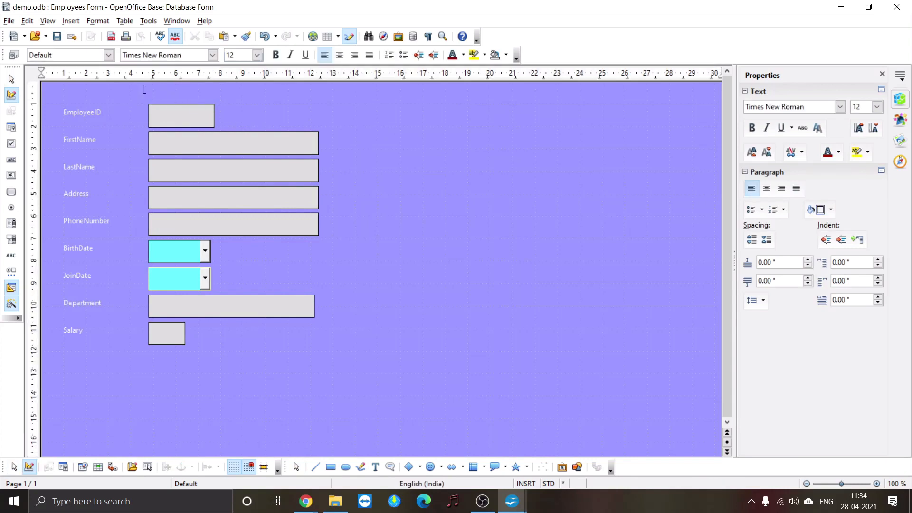
pyautogui.click(79, 112)
pyautogui.rightClick(78, 113)
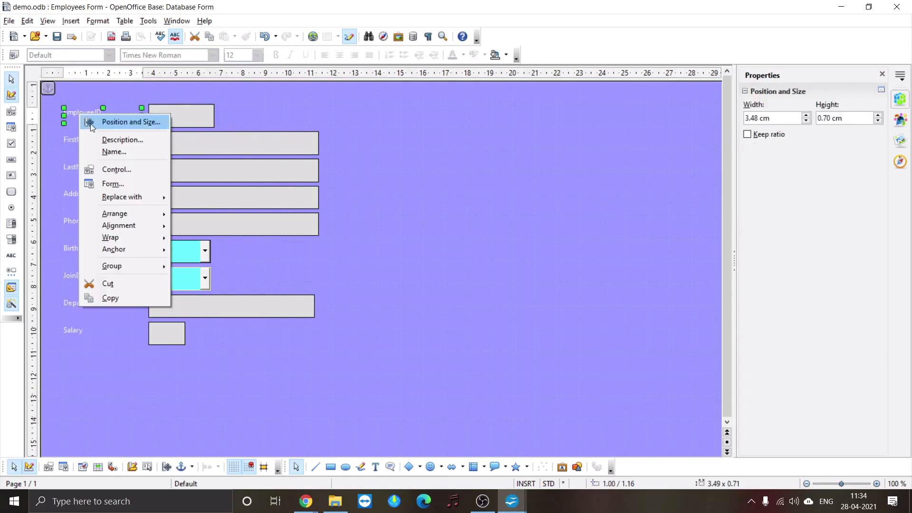
pyautogui.click(102, 167)
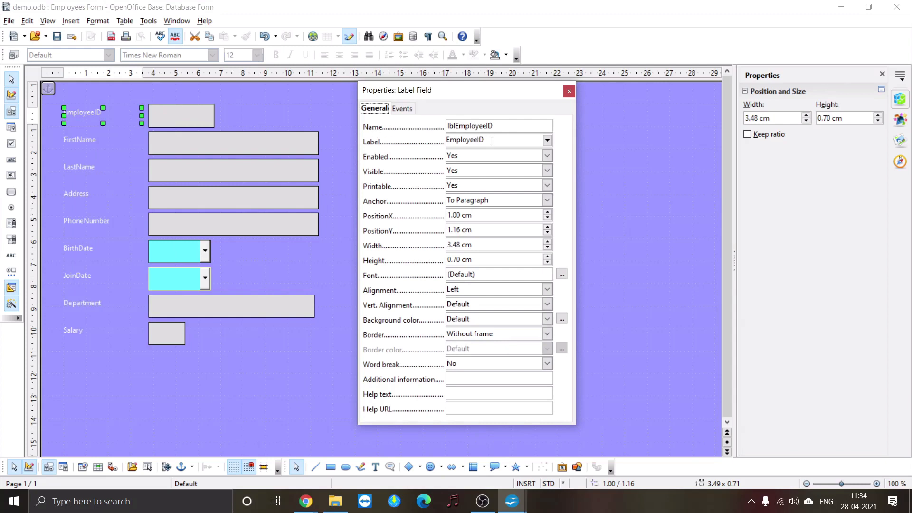
# Step: Set the EmployeeID label's Visible property to No and close its properties
pyautogui.click(546, 170)
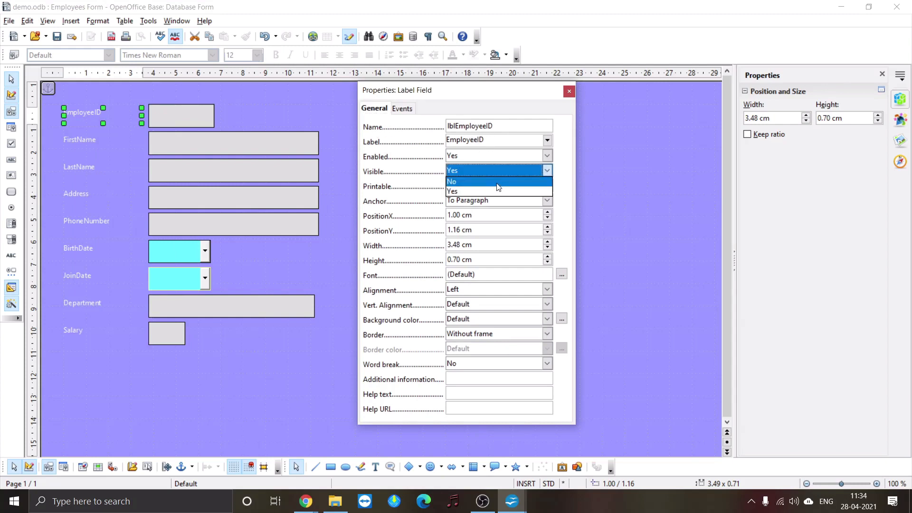
pyautogui.click(477, 185)
pyautogui.press('Down')
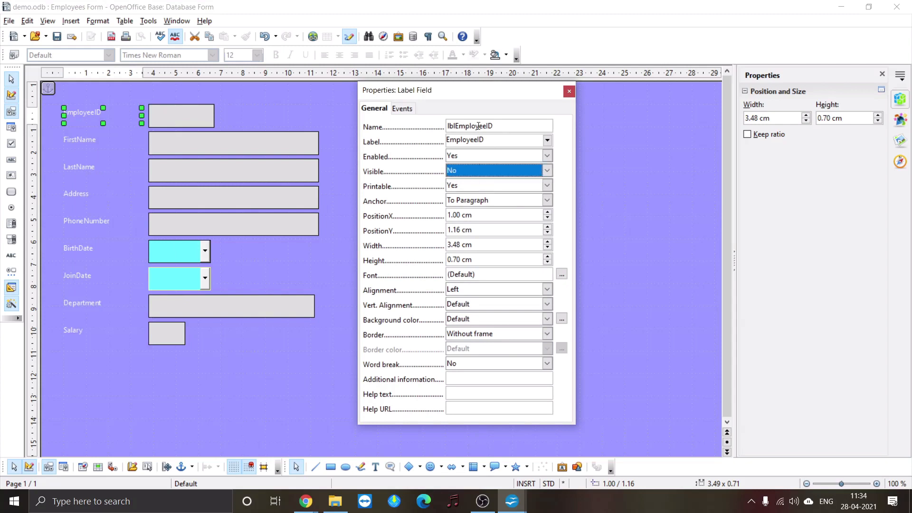
pyautogui.click(569, 93)
pyautogui.click(281, 121)
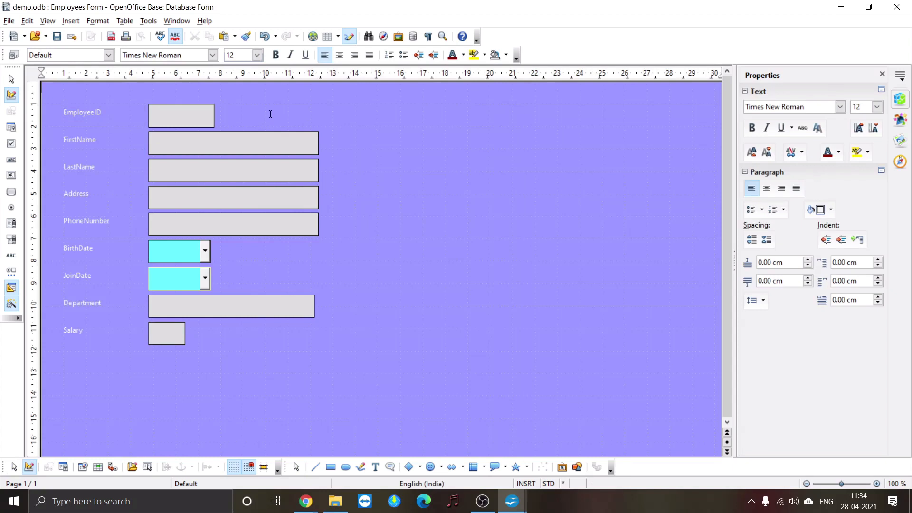
# Step: Review the General and Events properties of the EmployeeID label, and close them without editing
pyautogui.click(86, 114)
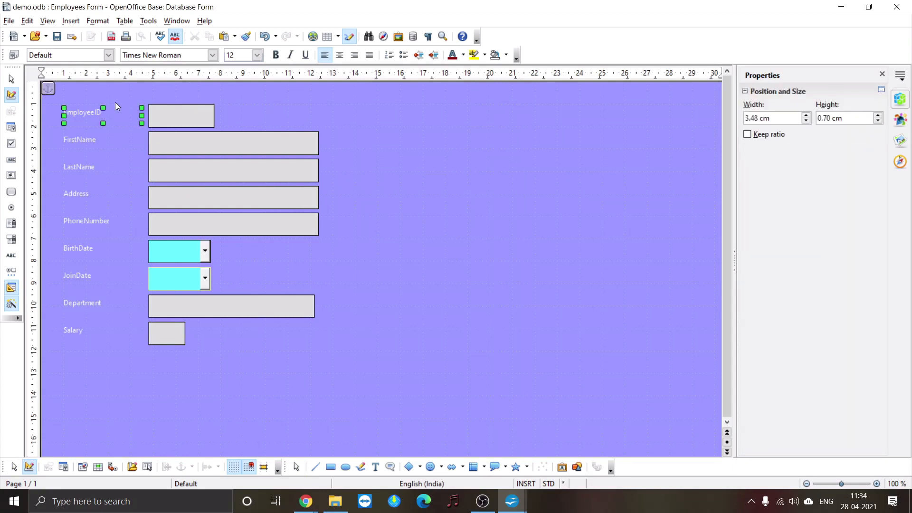
pyautogui.rightClick(88, 117)
pyautogui.click(114, 173)
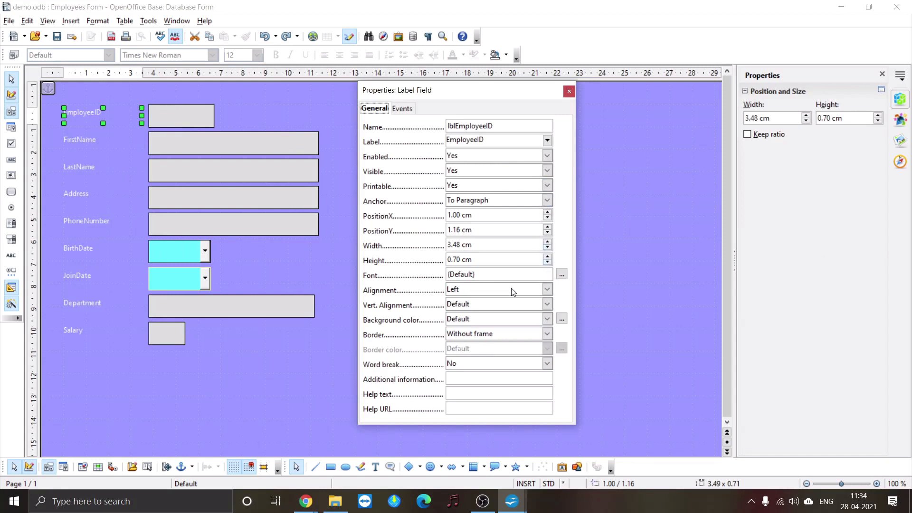
pyautogui.scroll(-1, 533, 308)
pyautogui.click(402, 109)
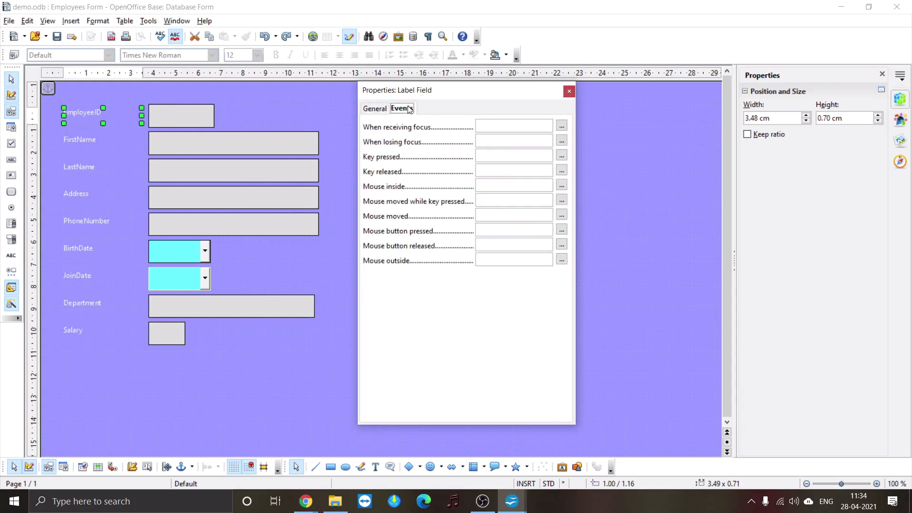
pyautogui.click(569, 92)
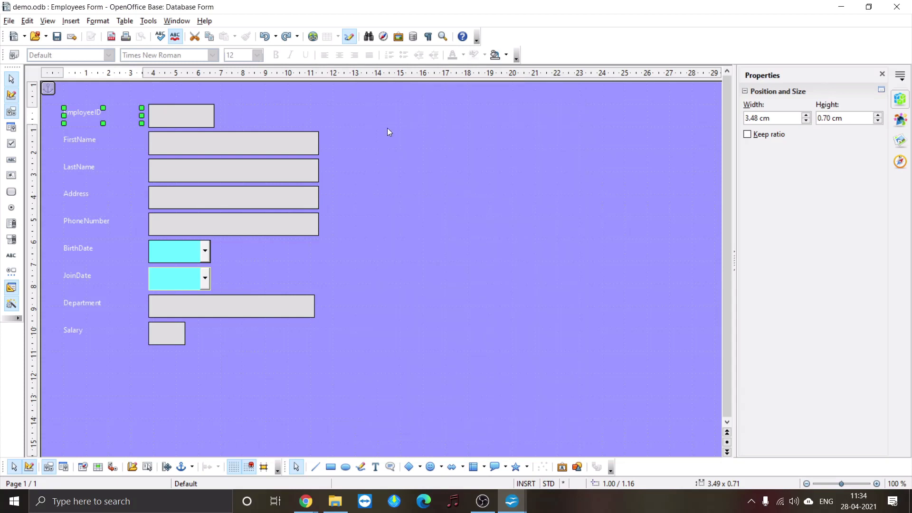
pyautogui.click(435, 205)
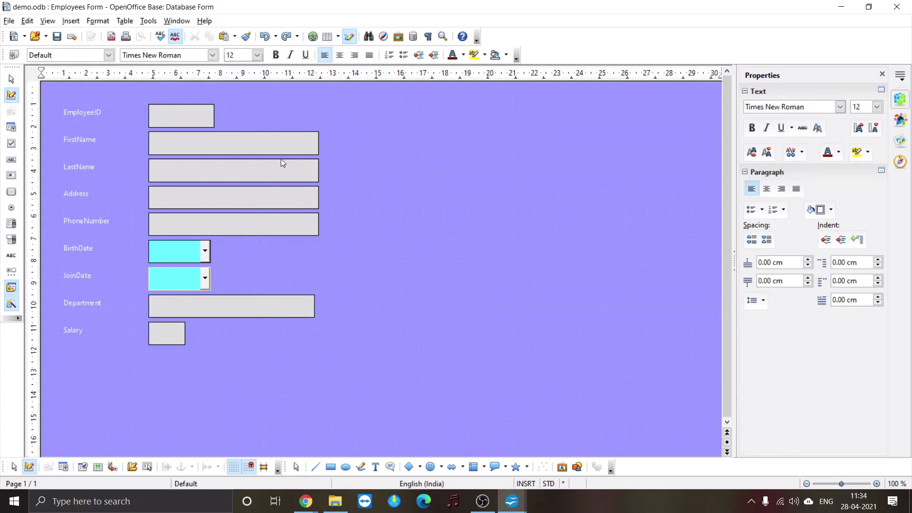
# Step: Save the Employees Form design
pyautogui.click(82, 109)
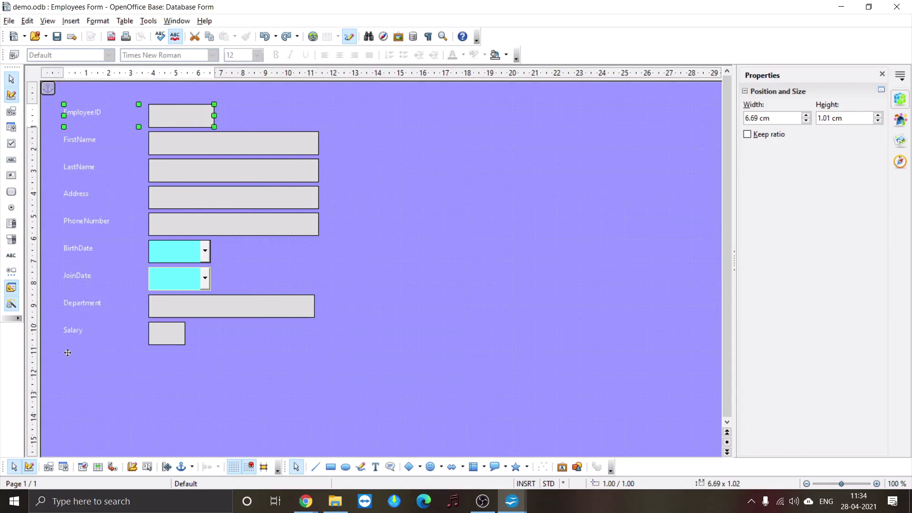
pyautogui.click(84, 301)
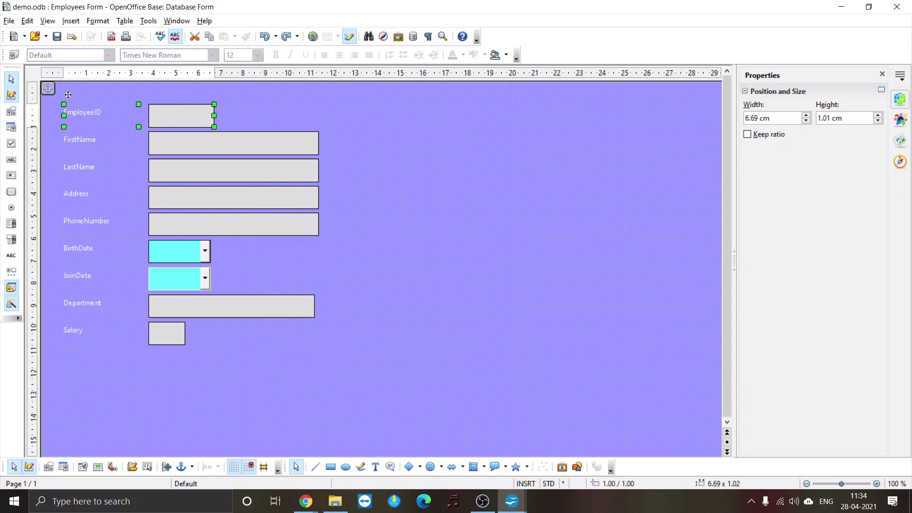
pyautogui.click(57, 37)
# Step: Select the EmployeeID label and look through the Styles and Formatting and Gallery decks, returning to Properties
pyautogui.click(83, 112)
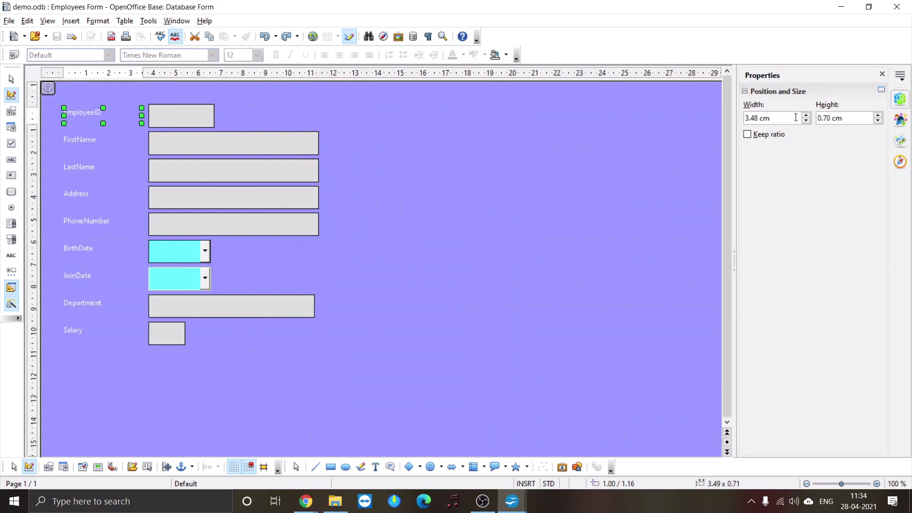
pyautogui.click(899, 76)
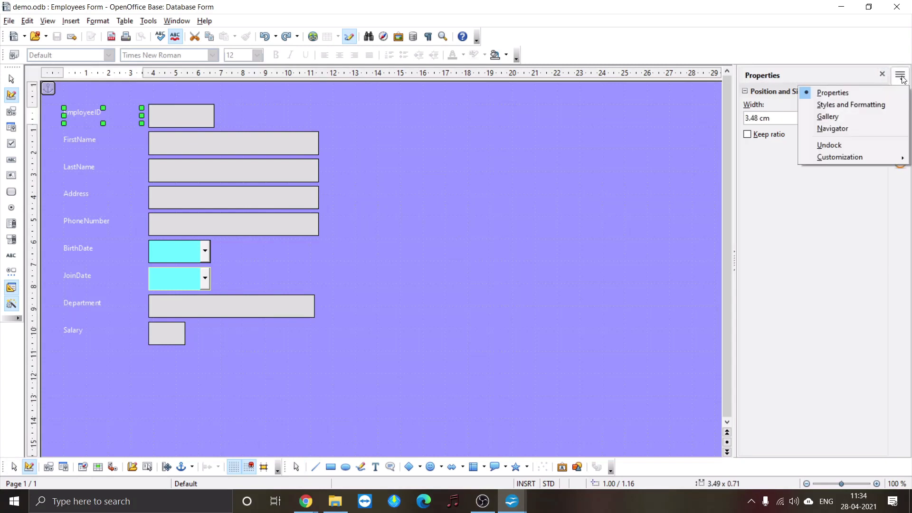
pyautogui.click(875, 102)
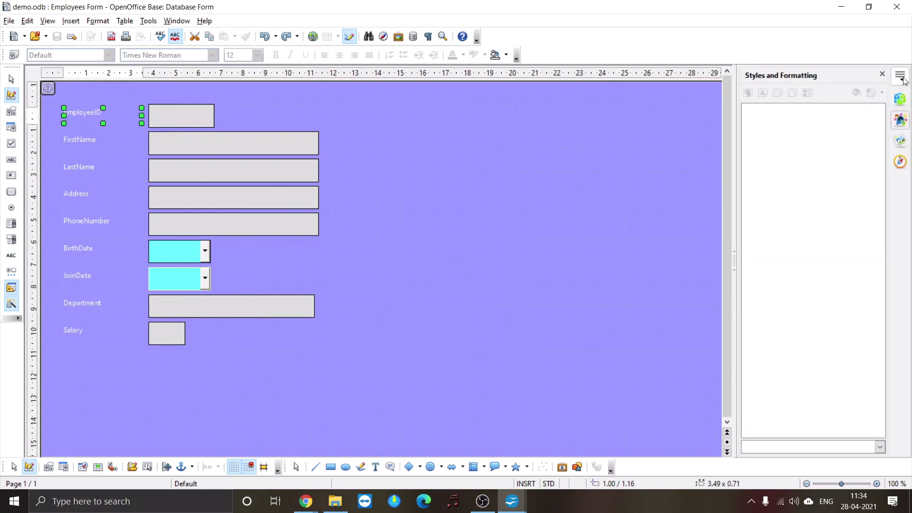
pyautogui.click(900, 76)
pyautogui.click(874, 112)
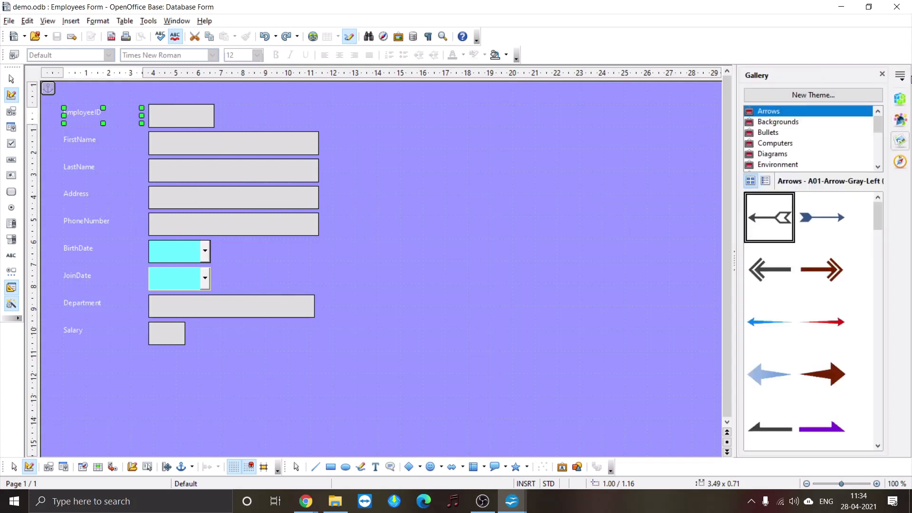
pyautogui.click(900, 76)
pyautogui.click(831, 92)
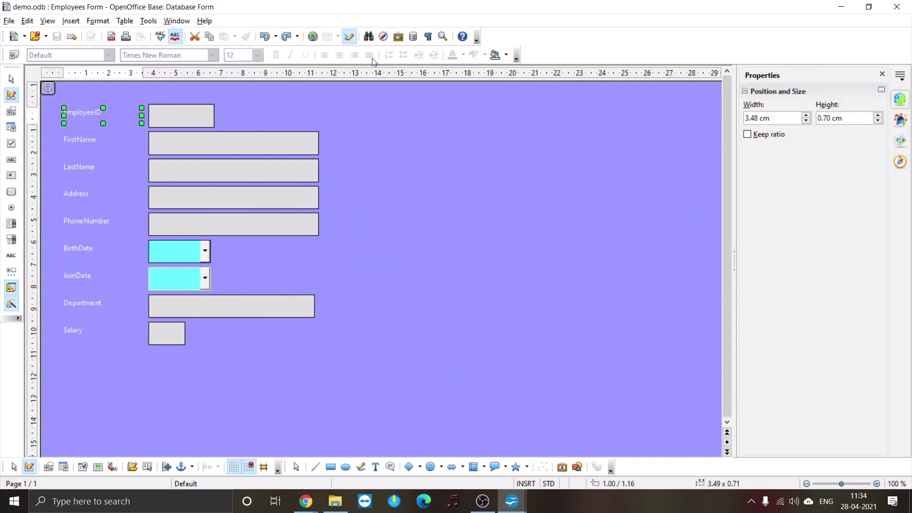
pyautogui.click(122, 384)
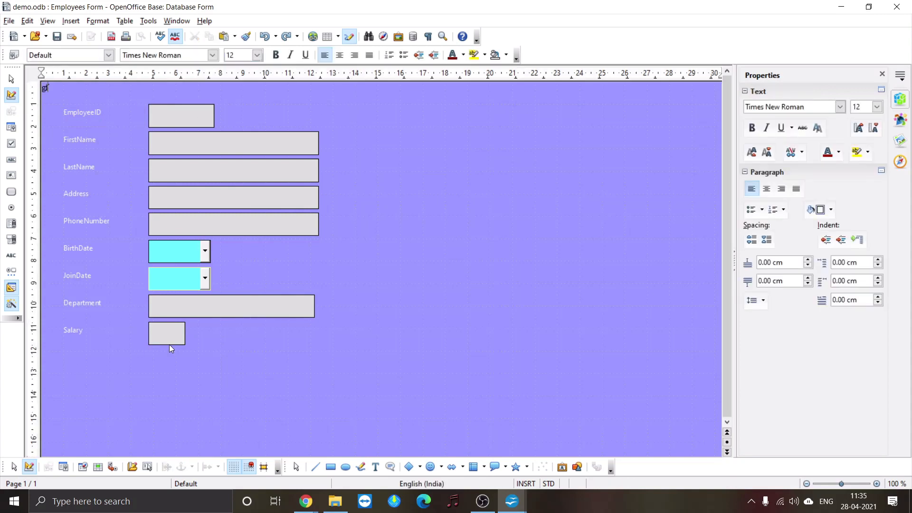
pyautogui.write('gfeggregrg')
pyautogui.press('BackSpace')
pyautogui.press('BackSpace')
pyautogui.press('BackSpace')
pyautogui.press('BackSpace')
pyautogui.press('BackSpace')
pyautogui.press('BackSpace')
pyautogui.press('BackSpace')
pyautogui.press('BackSpace')
pyautogui.press('BackSpace')
pyautogui.press('BackSpace')
# Step: Enter the heading "Employee Registeration Form" on the form's first text line in the TitlingGothicFB Comp Black font
pyautogui.click(840, 107)
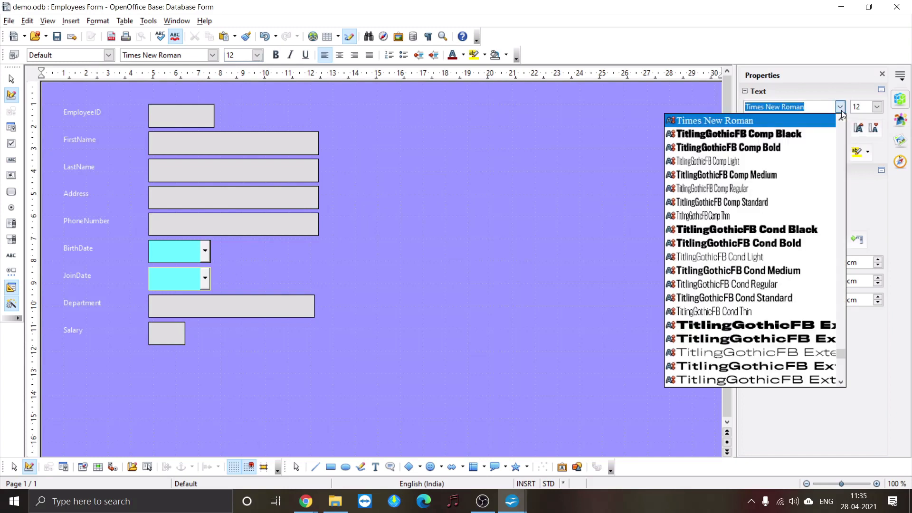
pyautogui.click(821, 134)
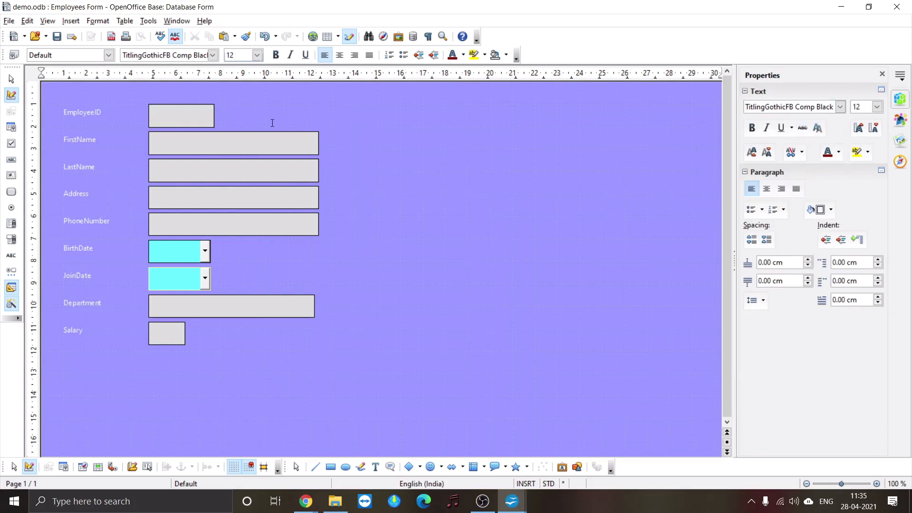
pyautogui.write('mployee REgister')
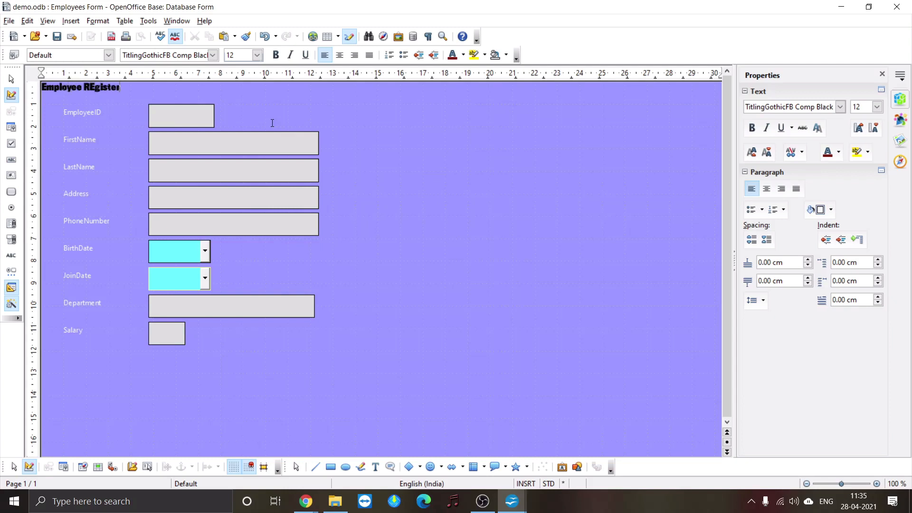
pyautogui.write('ation Form')
# Step: Enlarge the whole heading line, trying font sizes 18, 48, 40 and 32 and settling on 26
pyautogui.hotkey('shift', 'Home')
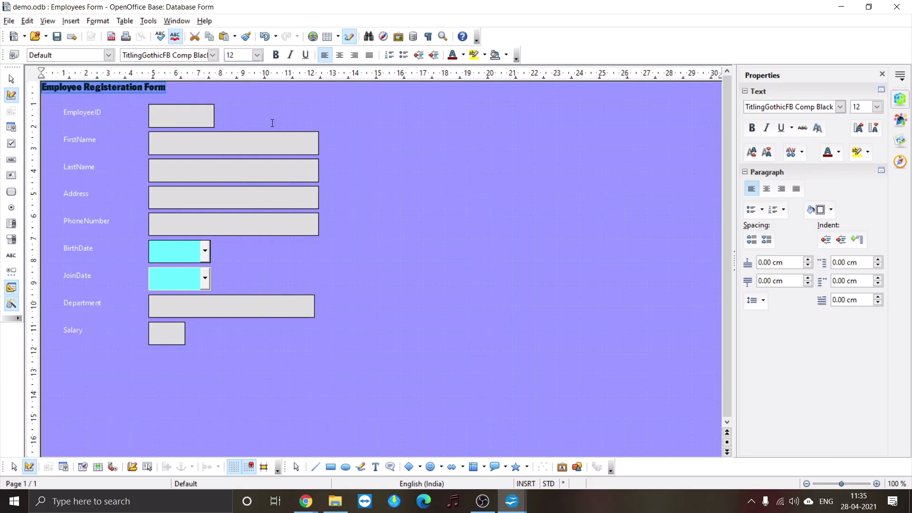
pyautogui.click(255, 56)
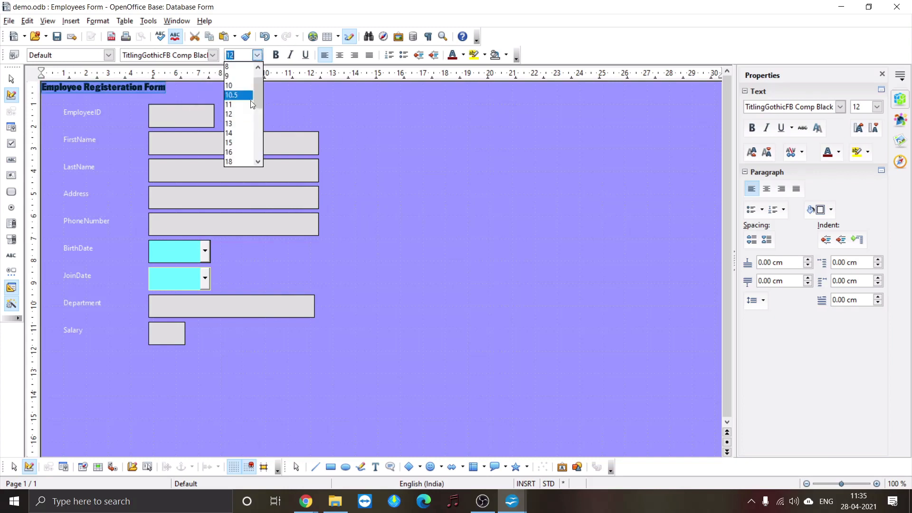
pyautogui.click(238, 160)
pyautogui.click(257, 55)
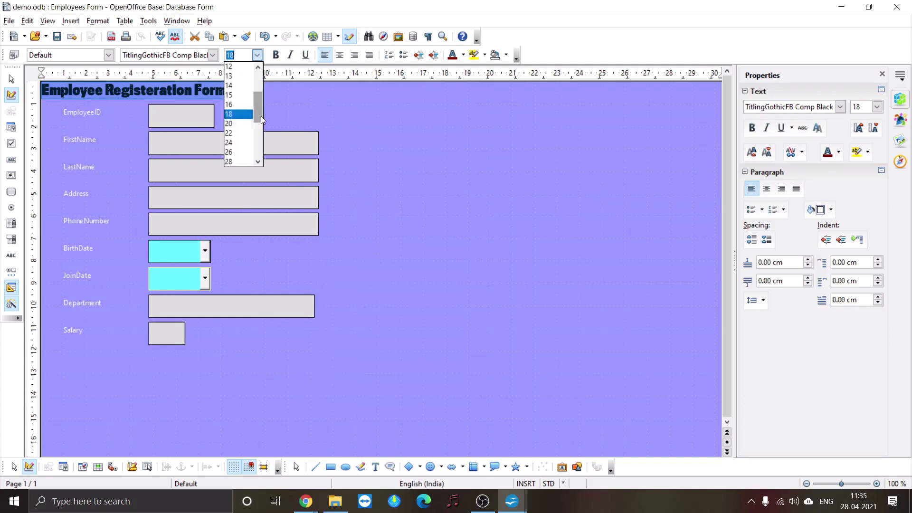
pyautogui.moveTo(259, 117); pyautogui.dragTo(260, 136)
pyautogui.click(229, 141)
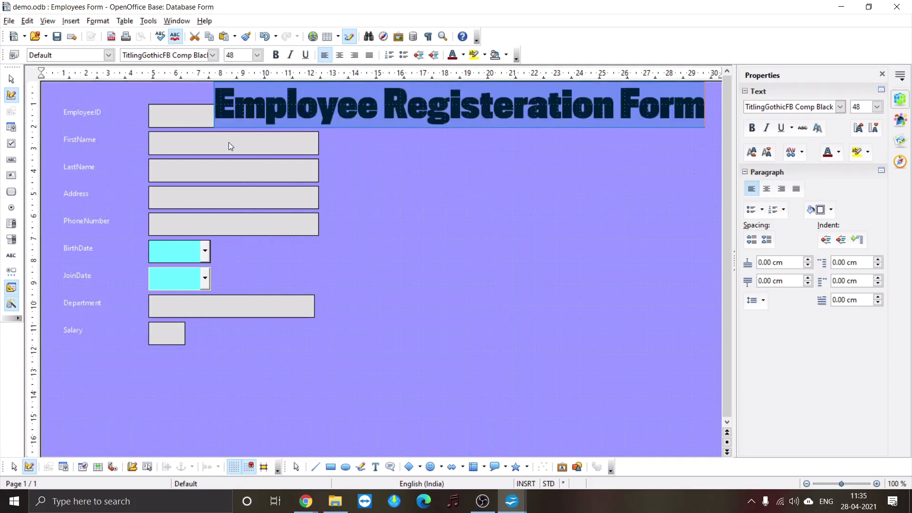
pyautogui.click(257, 55)
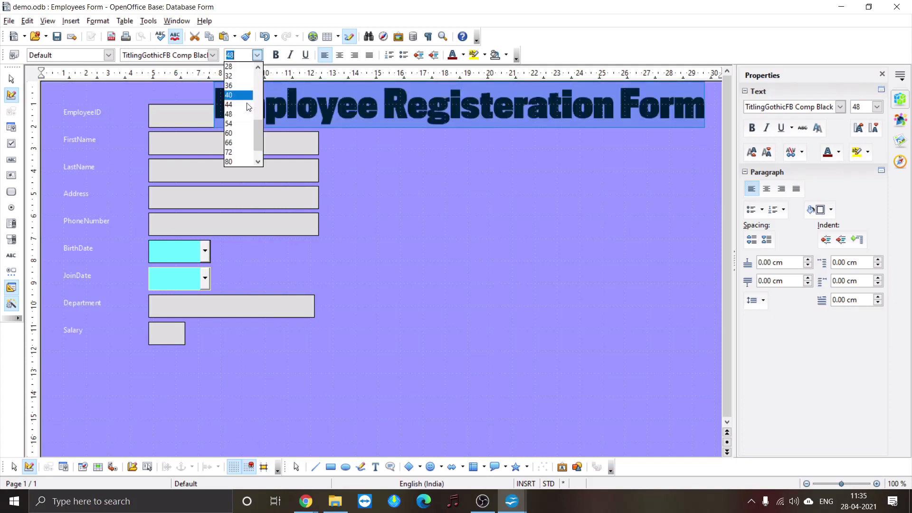
pyautogui.click(237, 96)
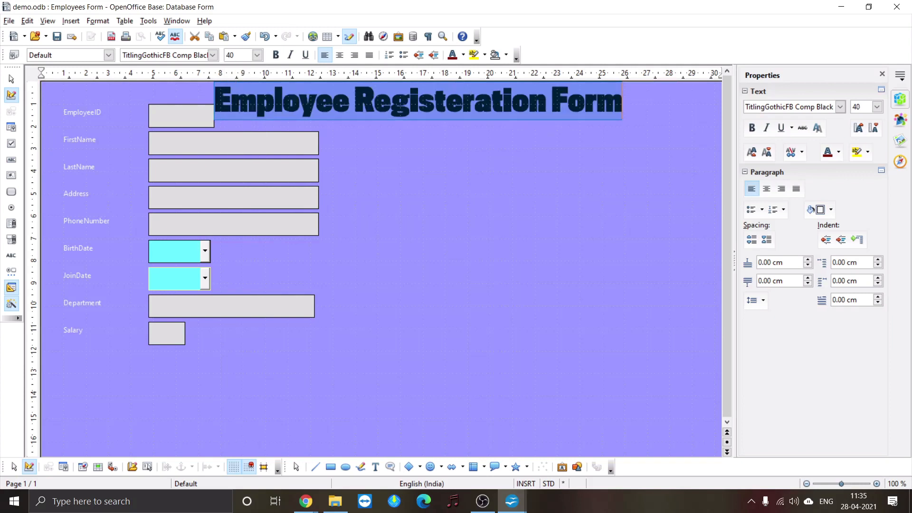
pyautogui.click(256, 55)
pyautogui.click(243, 95)
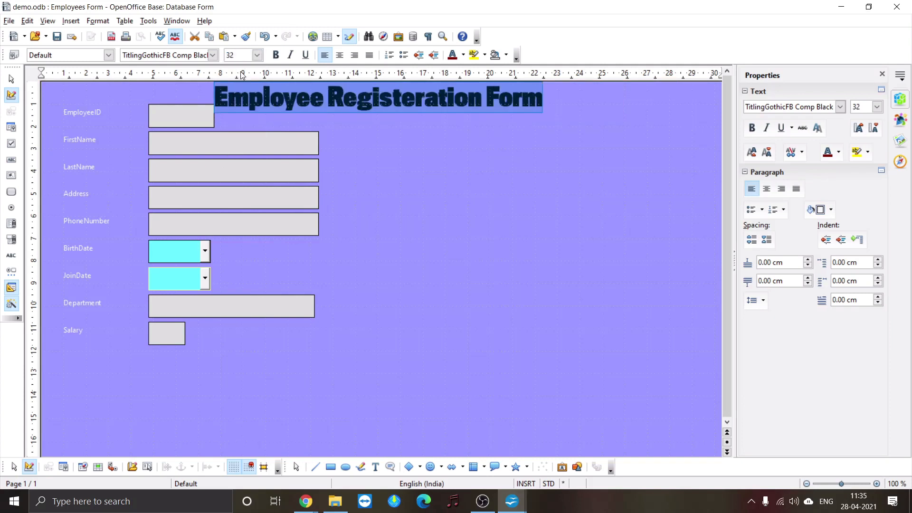
pyautogui.click(256, 55)
pyautogui.click(238, 92)
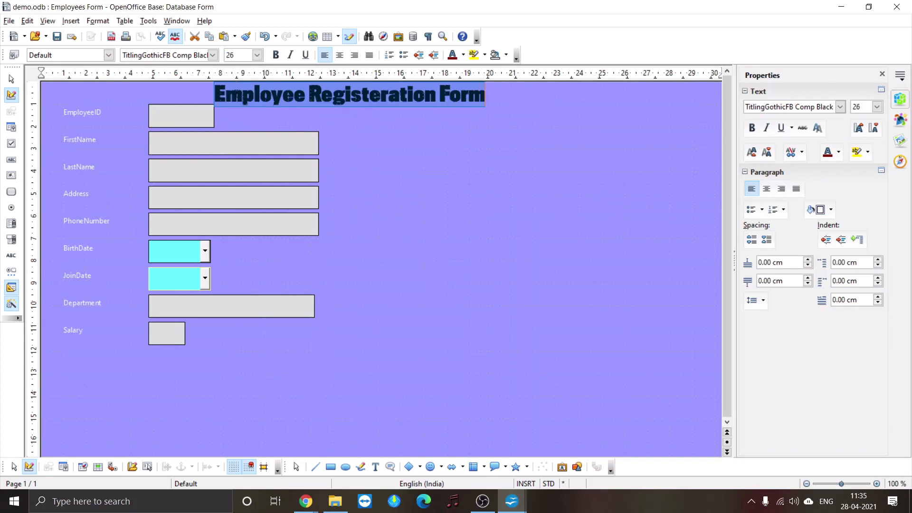
# Step: Try centering the heading, return it to left alignment, and deselect it
pyautogui.click(341, 56)
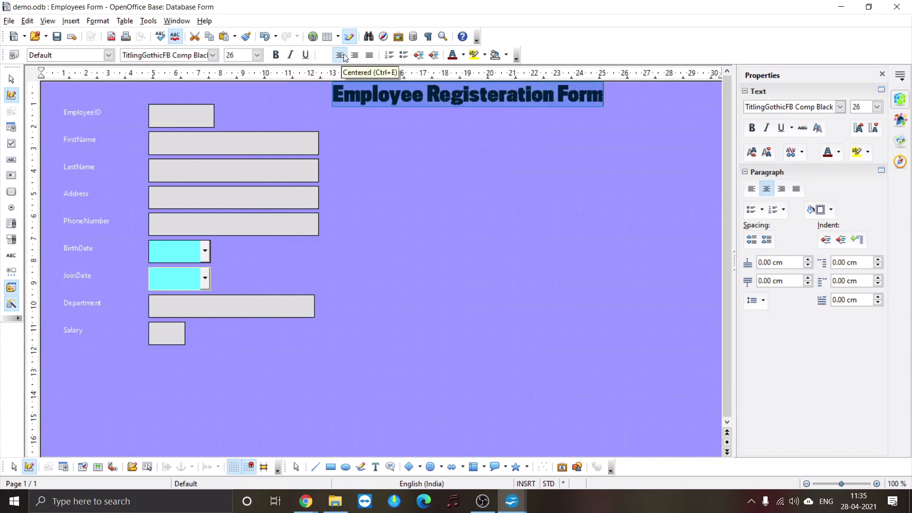
pyautogui.click(325, 55)
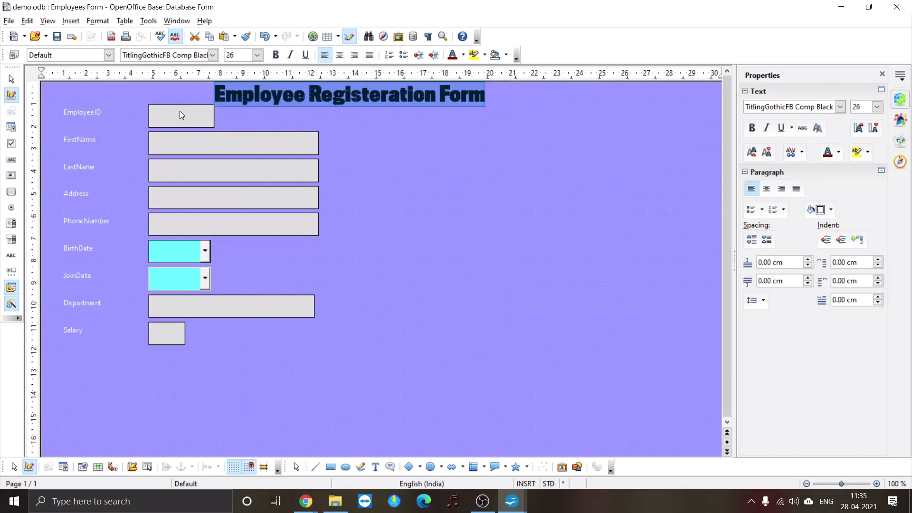
pyautogui.click(263, 93)
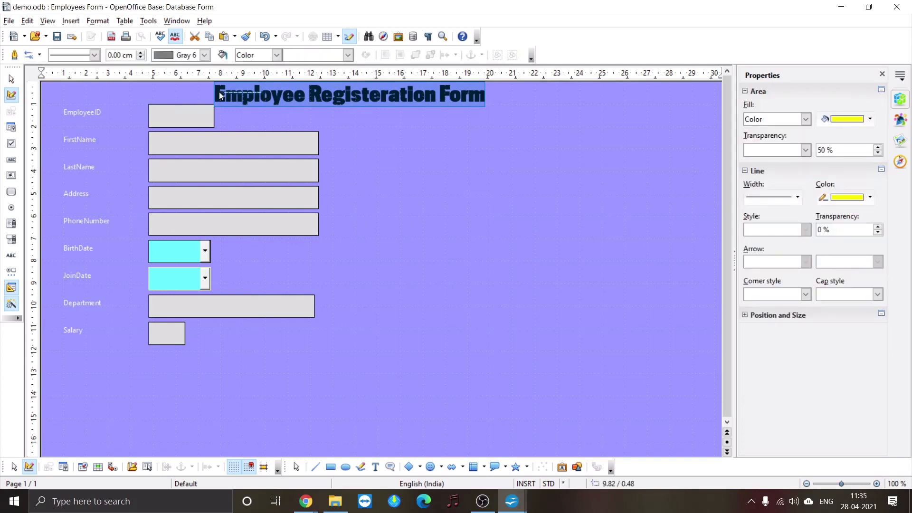
pyautogui.click(260, 114)
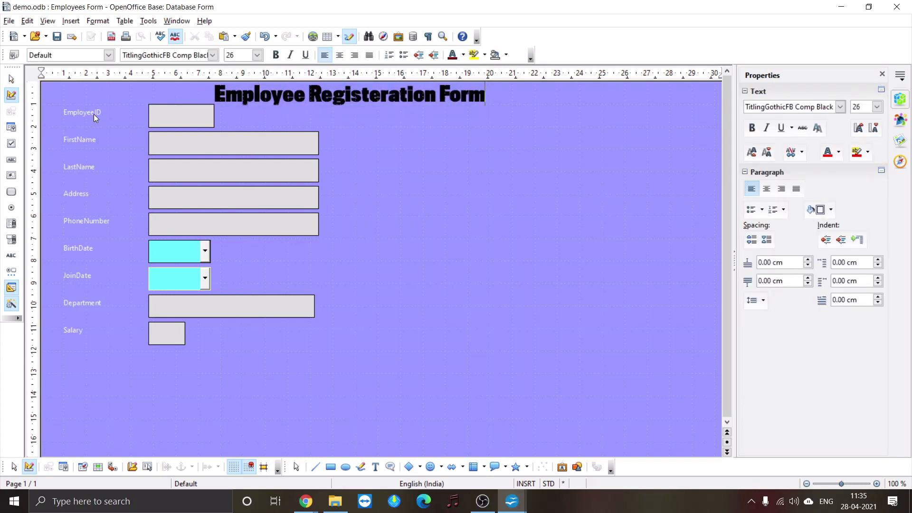
# Step: Try moving all the field labels and controls about 4.5 cm to the right, and undo the move
pyautogui.moveTo(55, 100); pyautogui.dragTo(339, 362)
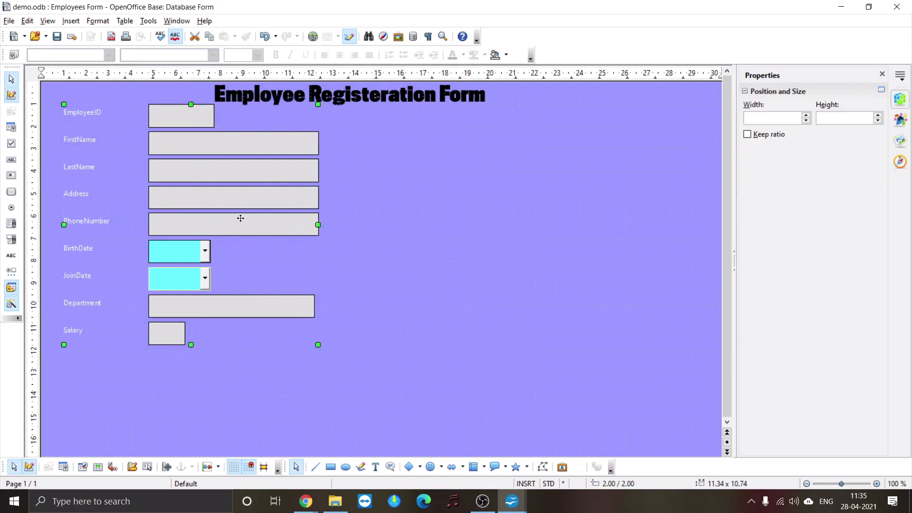
pyautogui.moveTo(240, 218); pyautogui.dragTo(337, 215)
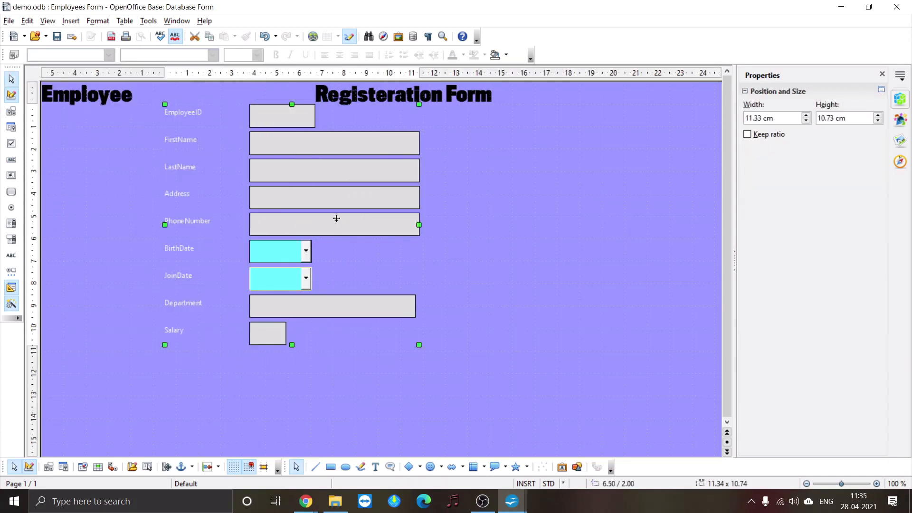
pyautogui.hotkey('ctrl', 'z')
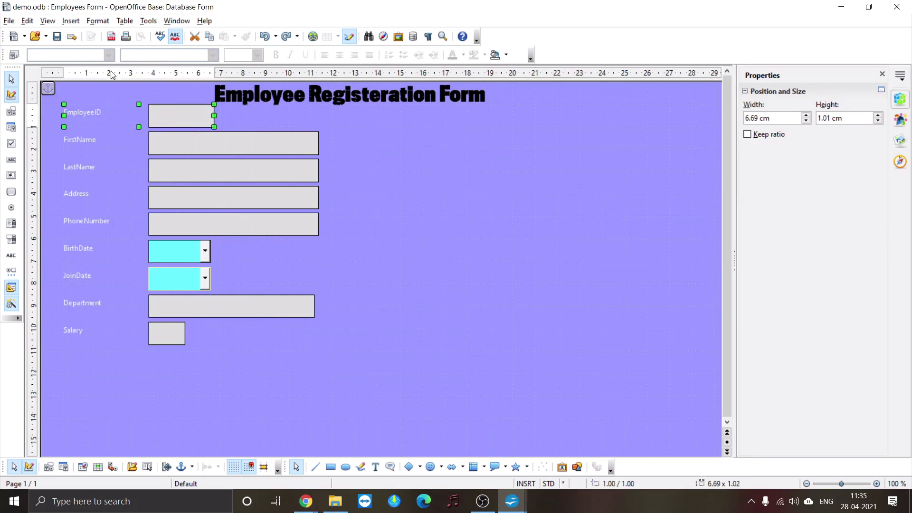
pyautogui.click(405, 144)
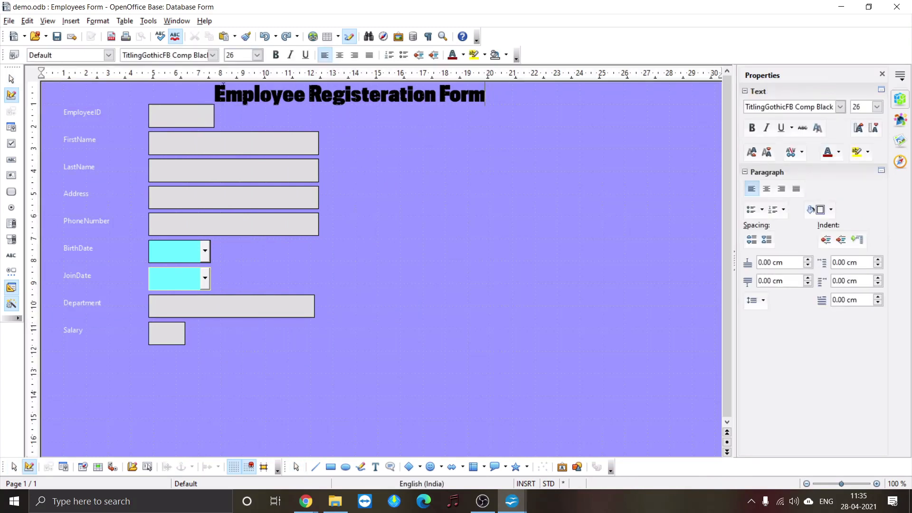
pyautogui.click(237, 91)
pyautogui.click(237, 91)
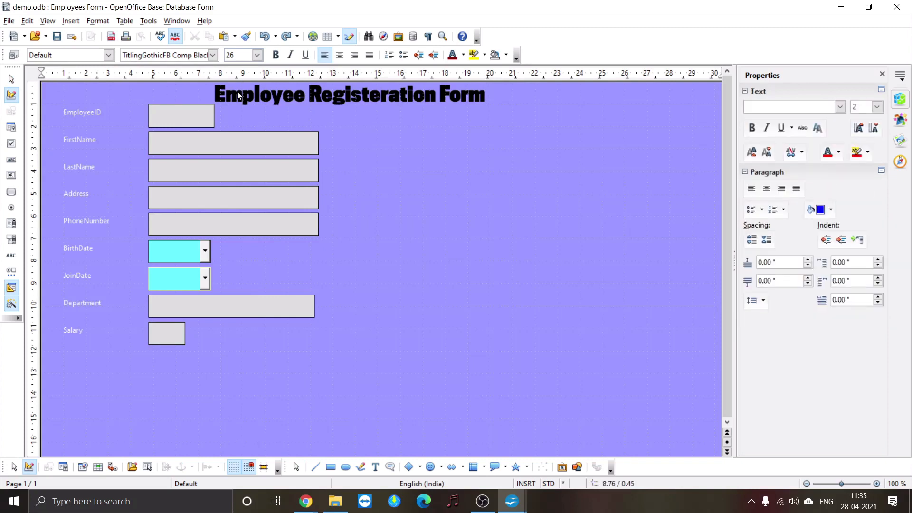
pyautogui.click(10, 78)
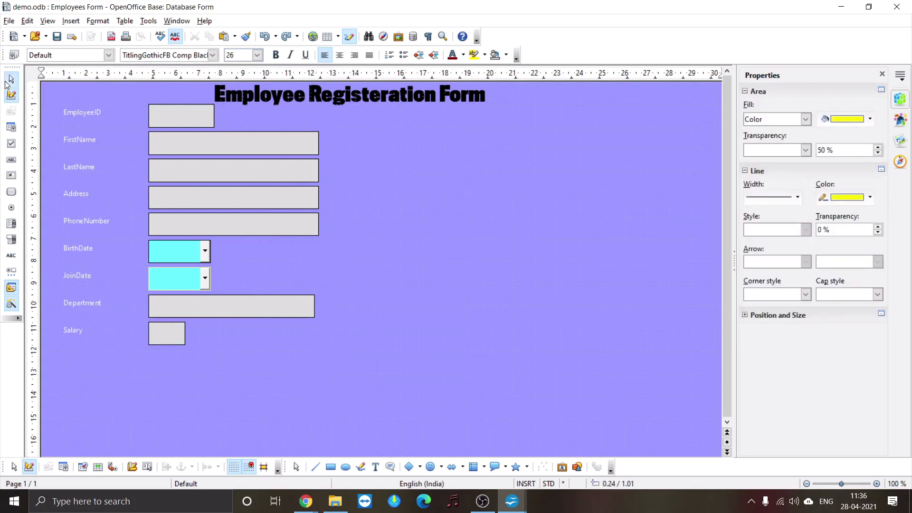
pyautogui.click(15, 80)
pyautogui.click(14, 79)
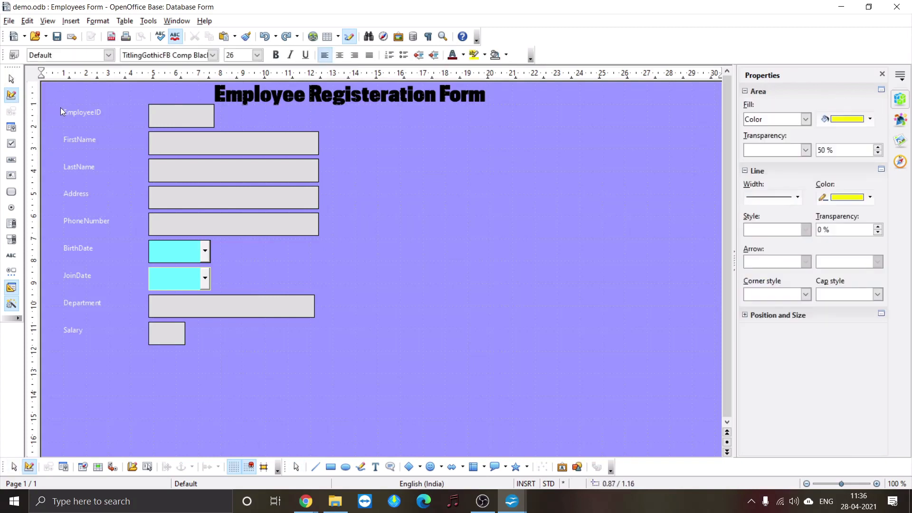
# Step: Move all the field labels and controls together about 0.7 cm down and slightly left, clear of the heading, and deselect them
pyautogui.click(11, 96)
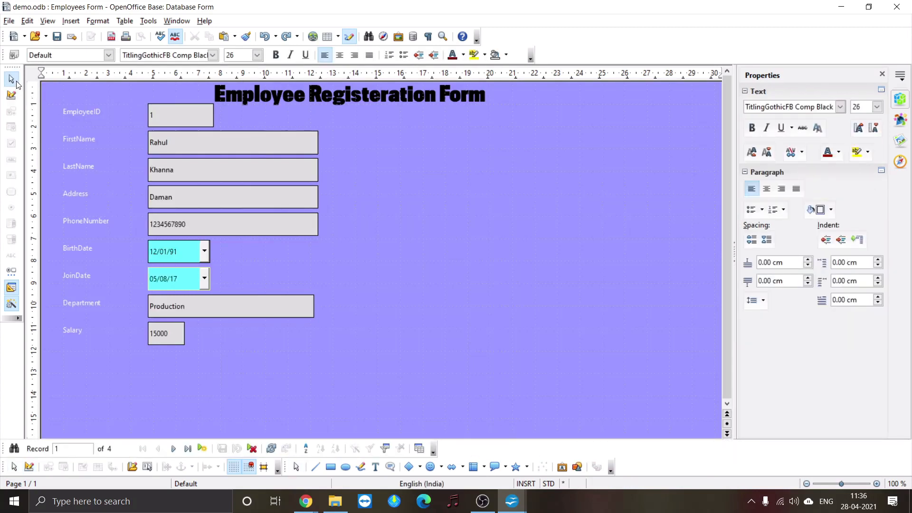
pyautogui.click(13, 80)
pyautogui.moveTo(65, 105); pyautogui.dragTo(346, 351)
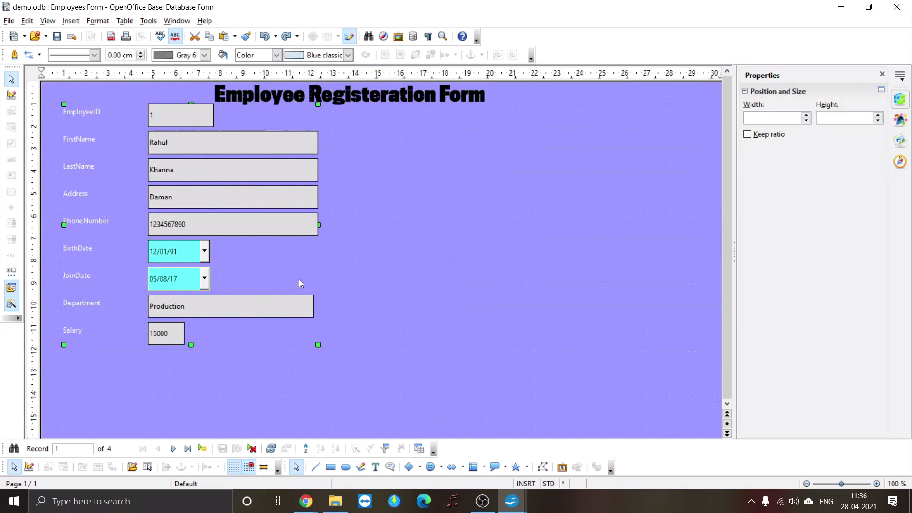
pyautogui.moveTo(88, 125); pyautogui.dragTo(69, 132)
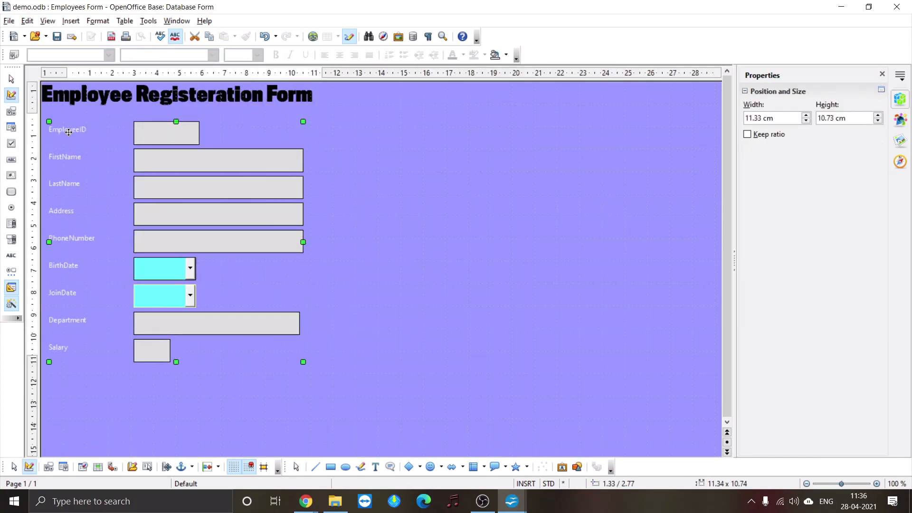
pyautogui.click(375, 154)
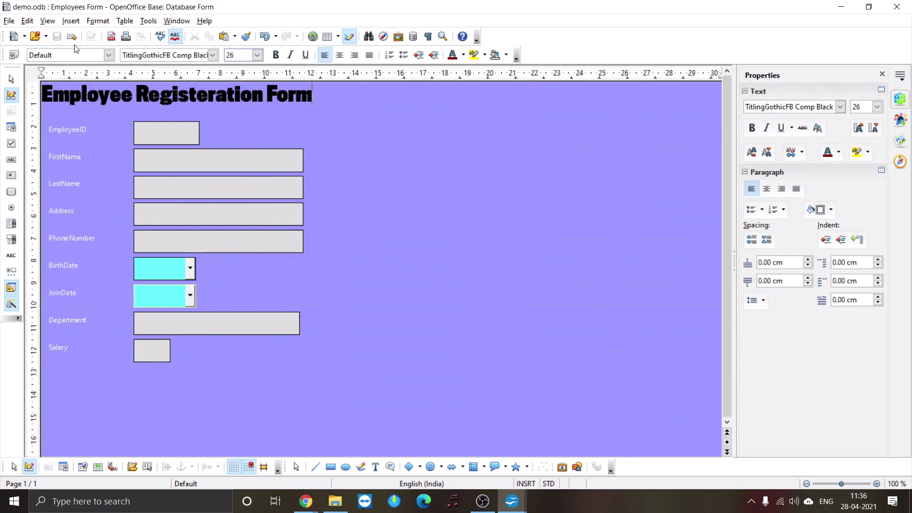
# Step: Set the font color of the whole "Employee Registeration Form" heading to white
pyautogui.tripleClick(174, 96)
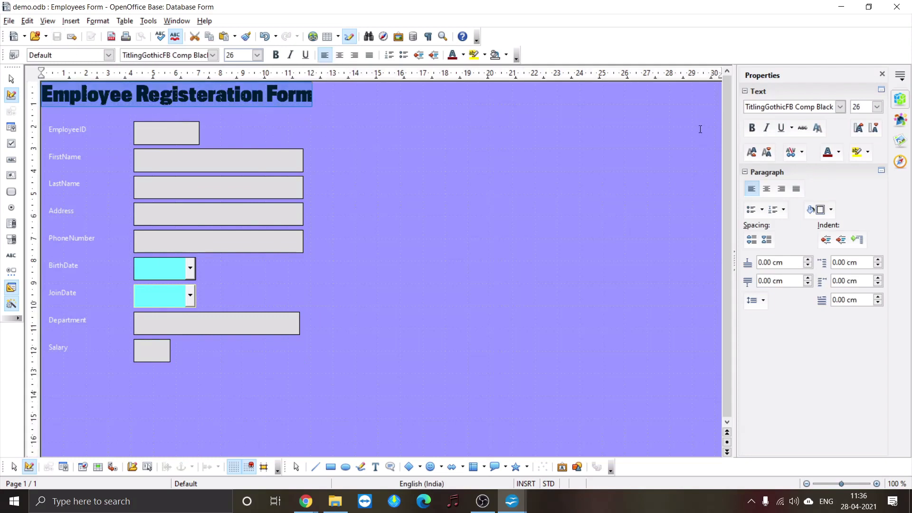
pyautogui.click(838, 153)
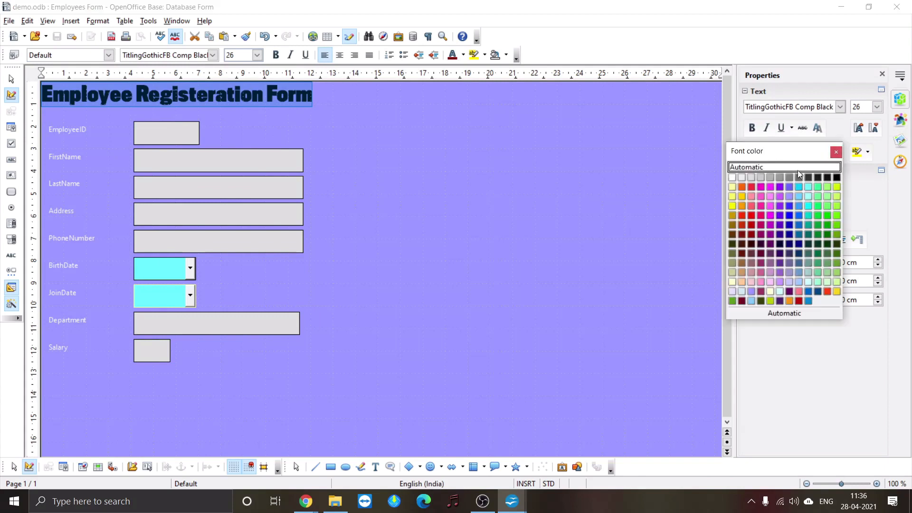
pyautogui.click(732, 177)
pyautogui.click(250, 95)
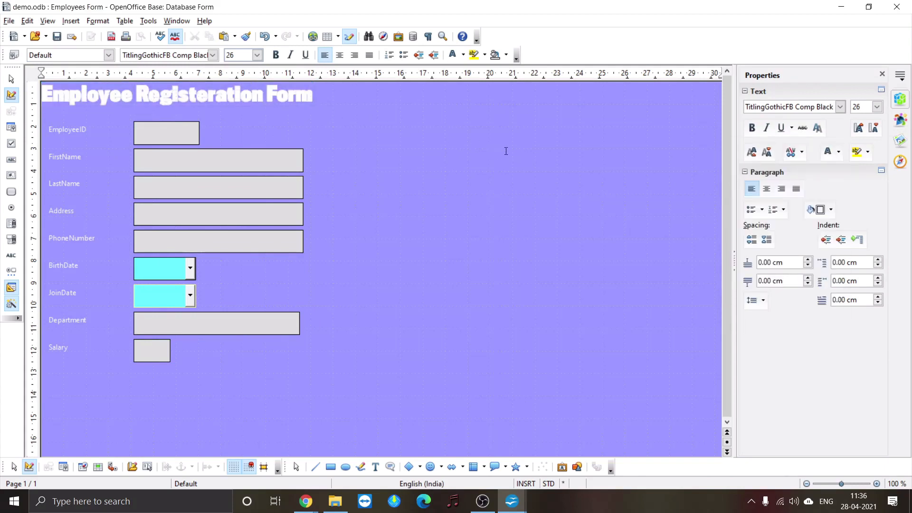
# Step: Change the heading's font to TitlingGothicFB Extended Standard and save the form
pyautogui.tripleClick(234, 101)
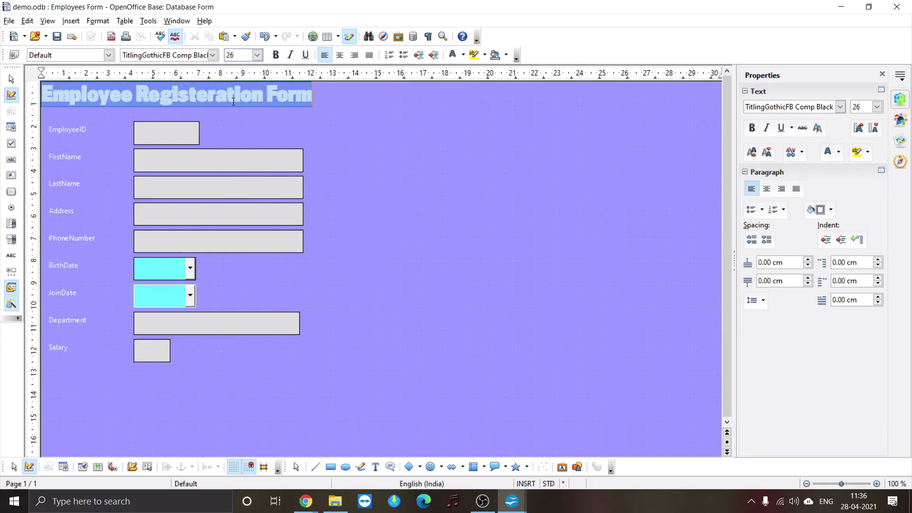
pyautogui.click(844, 107)
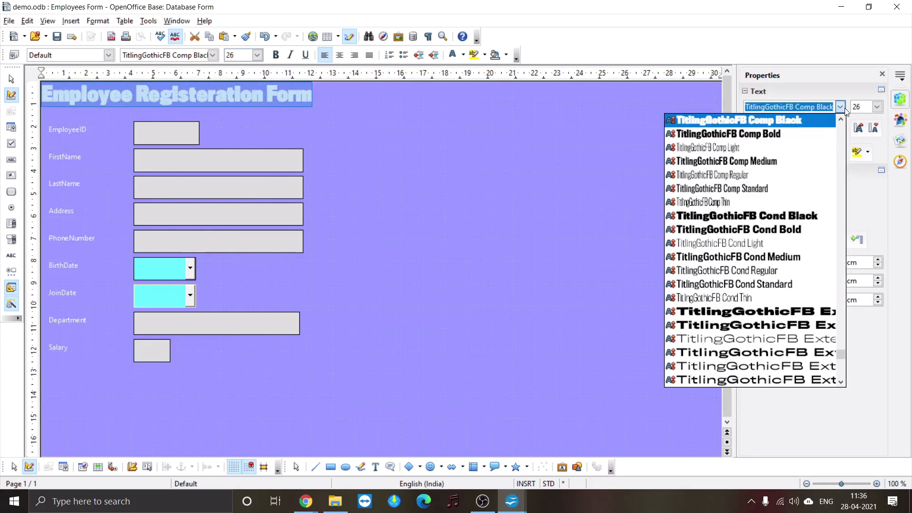
pyautogui.scroll(-5, 823, 200)
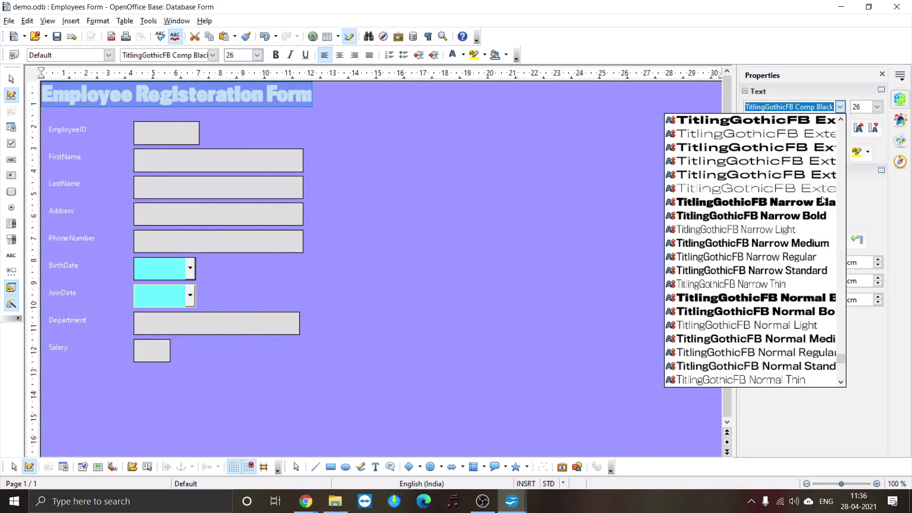
pyautogui.click(790, 176)
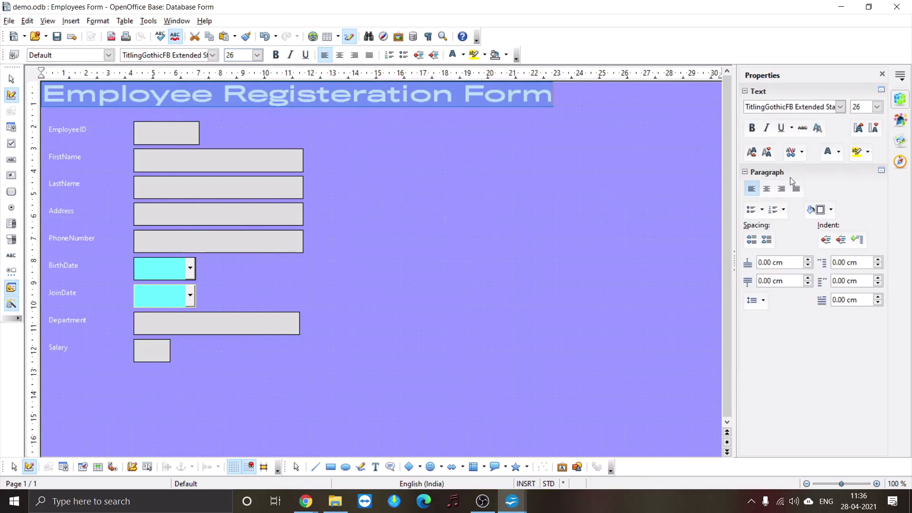
pyautogui.click(293, 163)
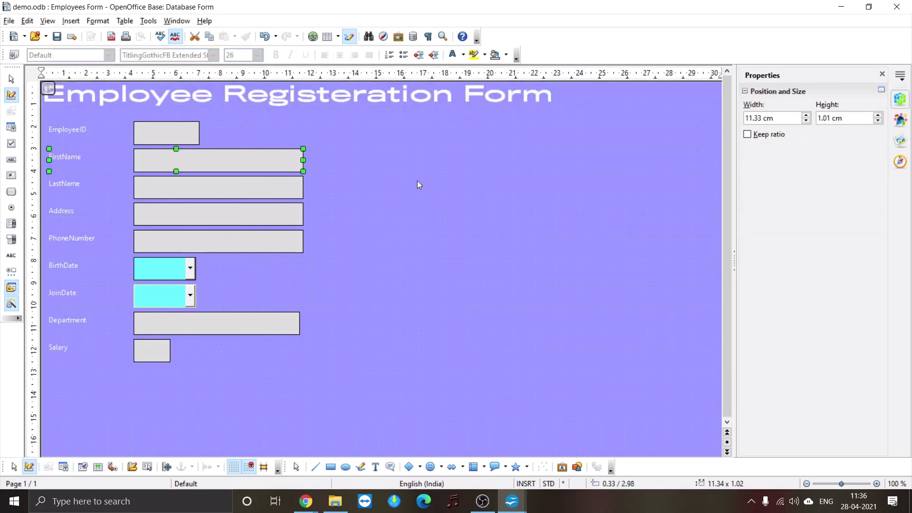
pyautogui.click(57, 37)
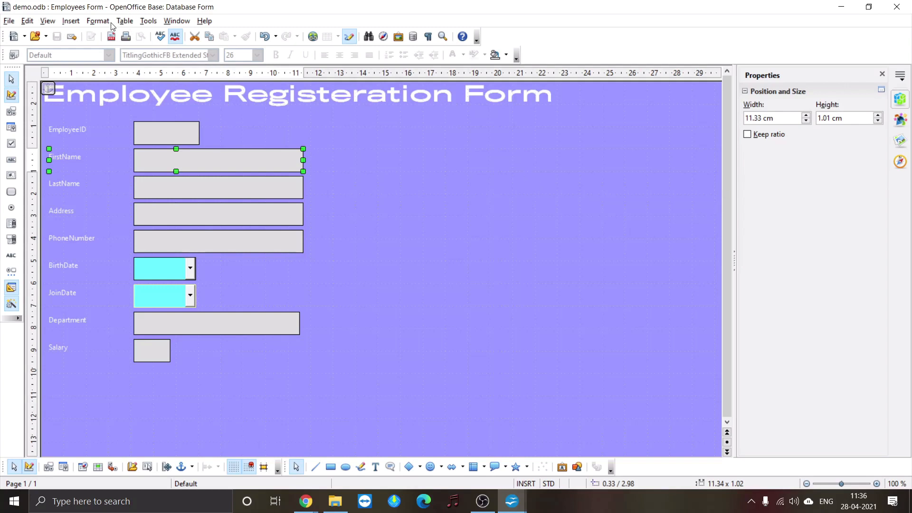
# Step: Try inserting a bordered table with 2 columns and 2 rows below the heading, and undo the insertion
pyautogui.click(124, 21)
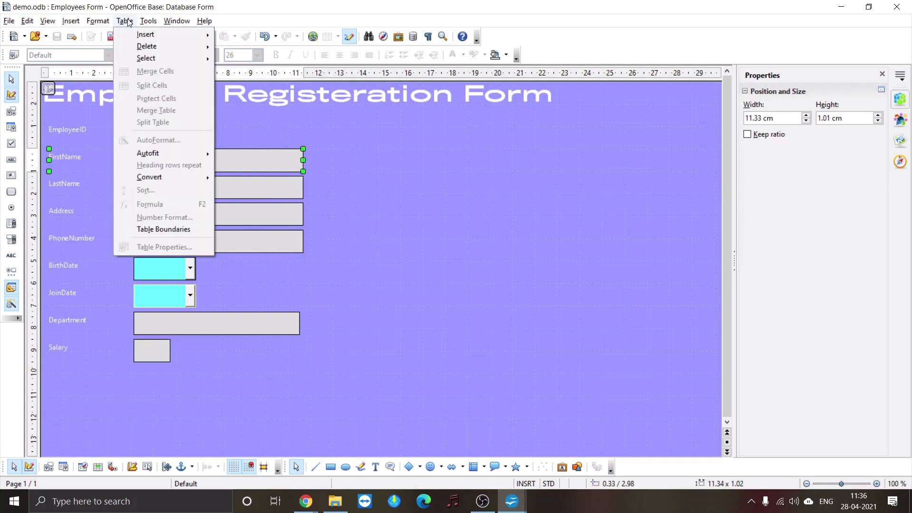
pyautogui.click(283, 115)
pyautogui.click(55, 111)
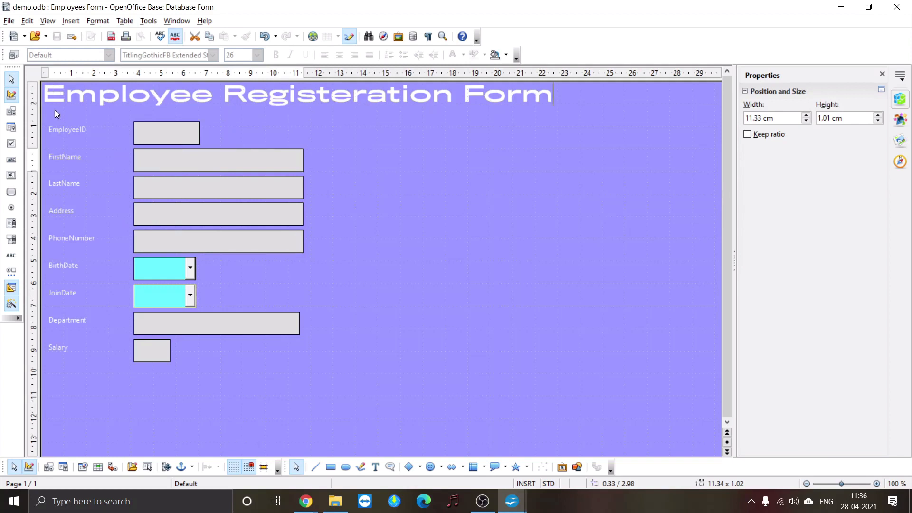
pyautogui.click(125, 21)
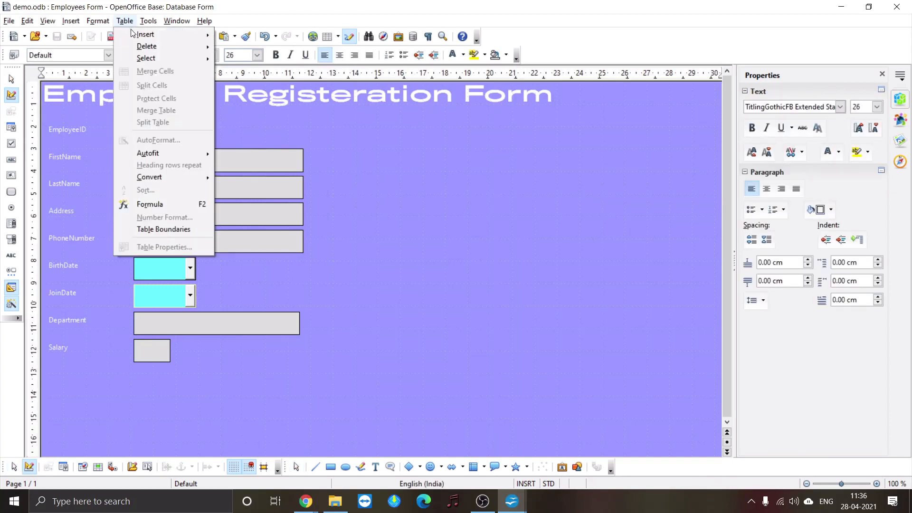
pyautogui.moveTo(178, 35)
pyautogui.click(246, 35)
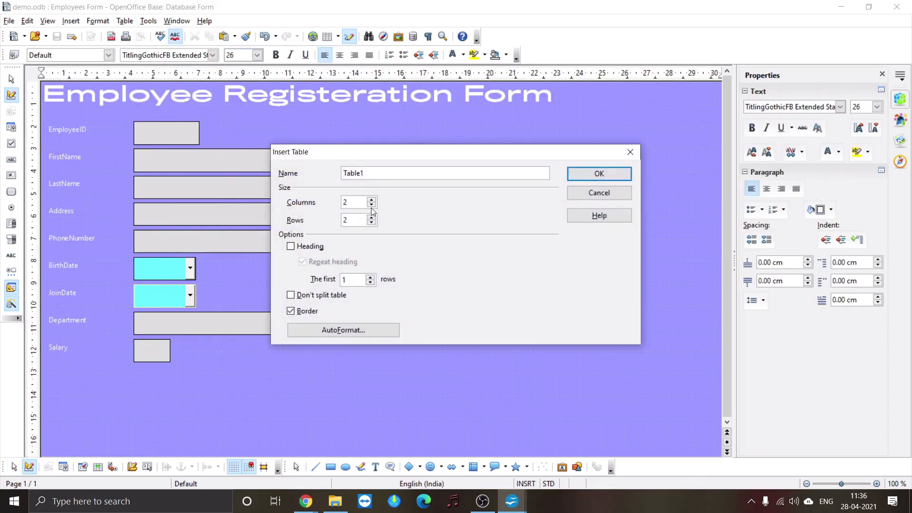
pyautogui.click(586, 176)
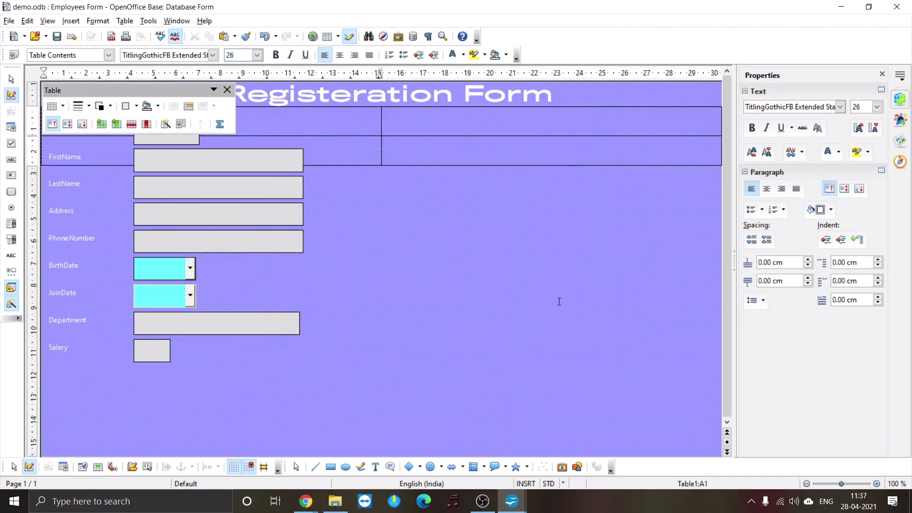
pyautogui.press('Tab')
pyautogui.hotkey('ctrl', 'z')
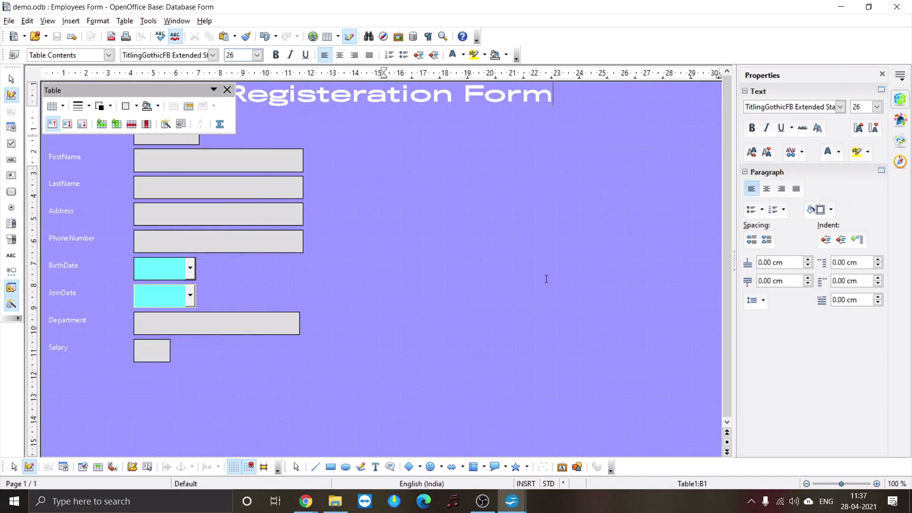
# Step: Leave design mode and delete the third employee record from the form
pyautogui.click(98, 21)
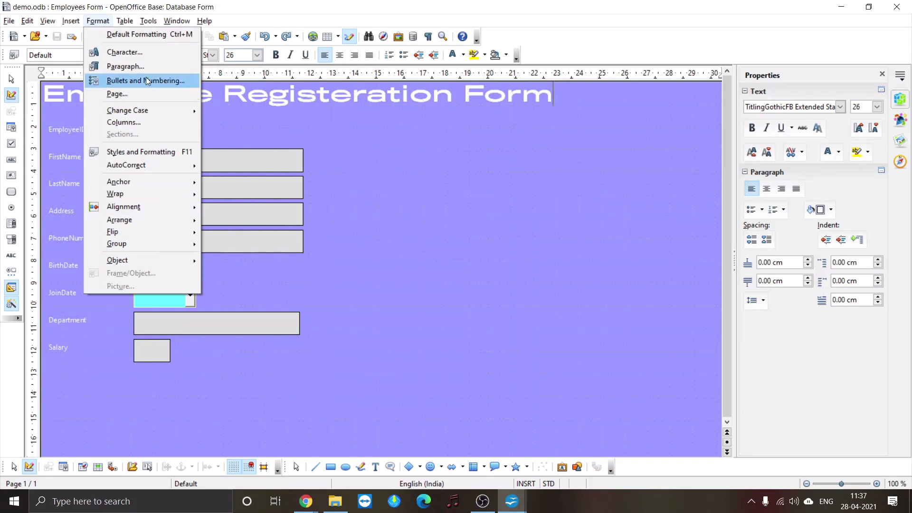
pyautogui.click(272, 124)
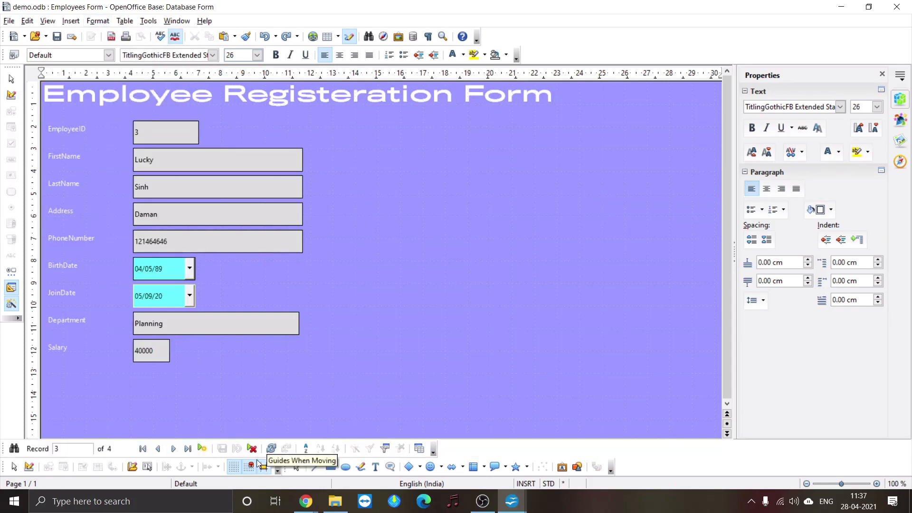
pyautogui.click(252, 449)
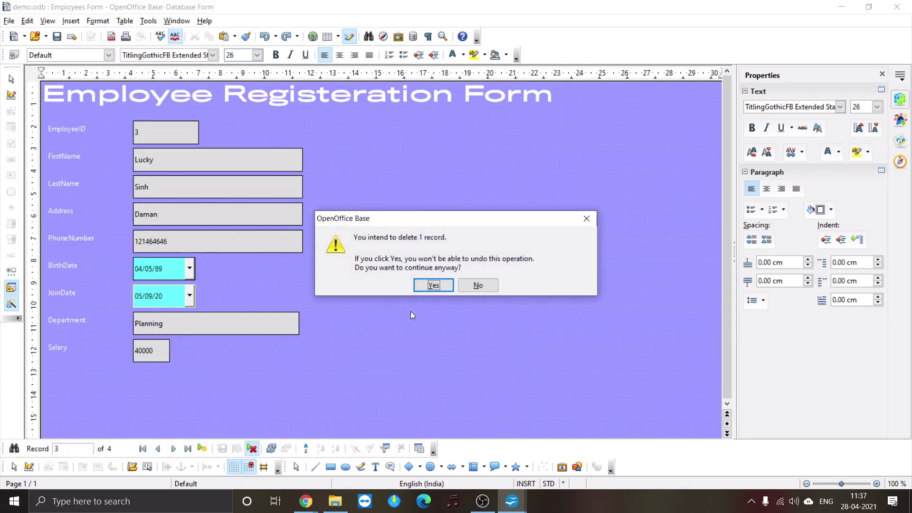
pyautogui.click(425, 290)
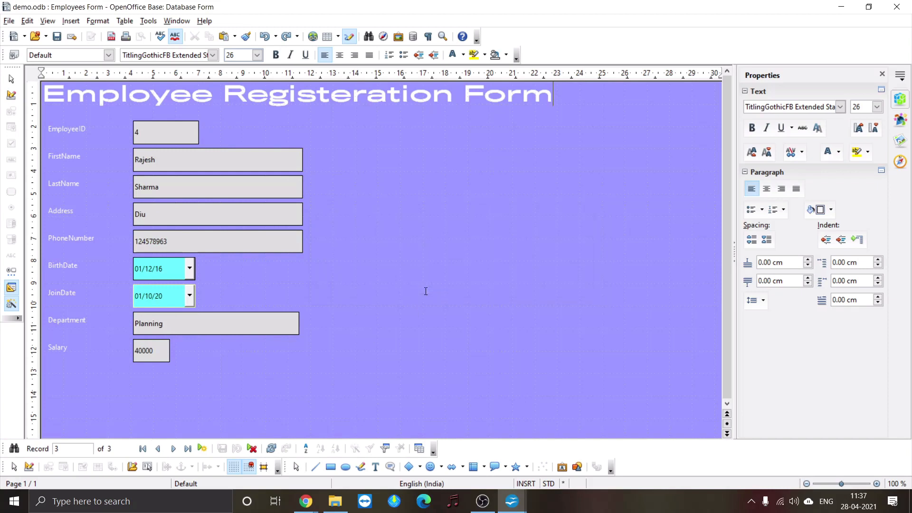
# Step: Browse the remaining records from the first to the blank new one and back, and return the form to design mode
pyautogui.click(143, 448)
pyautogui.click(176, 452)
pyautogui.click(175, 452)
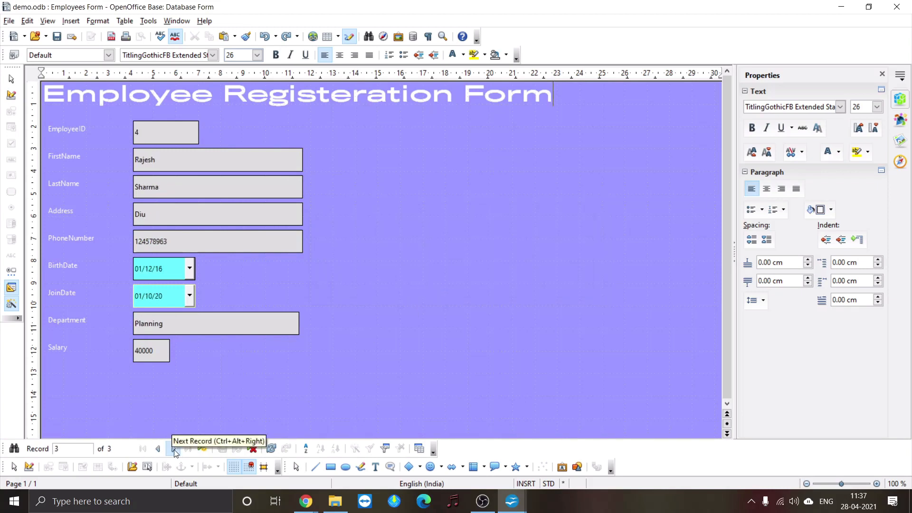
pyautogui.click(175, 452)
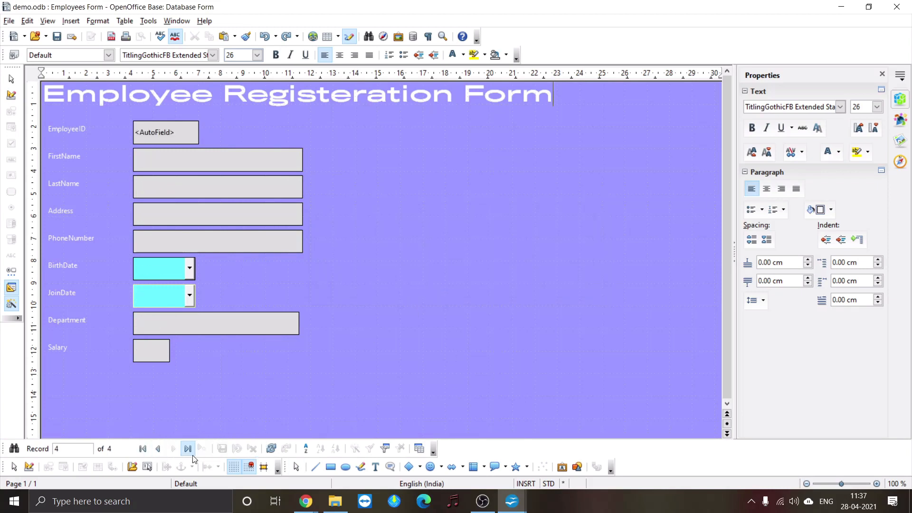
pyautogui.click(157, 454)
pyautogui.click(156, 453)
pyautogui.click(157, 454)
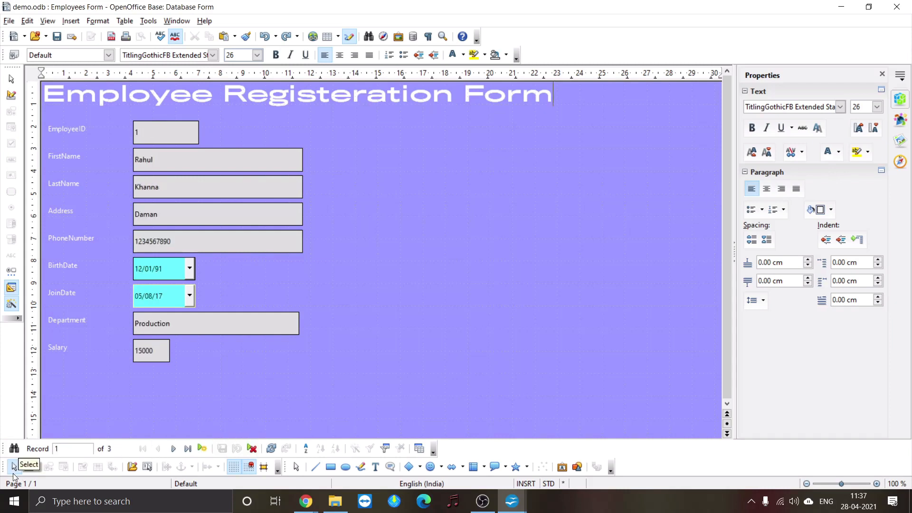
pyautogui.click(29, 466)
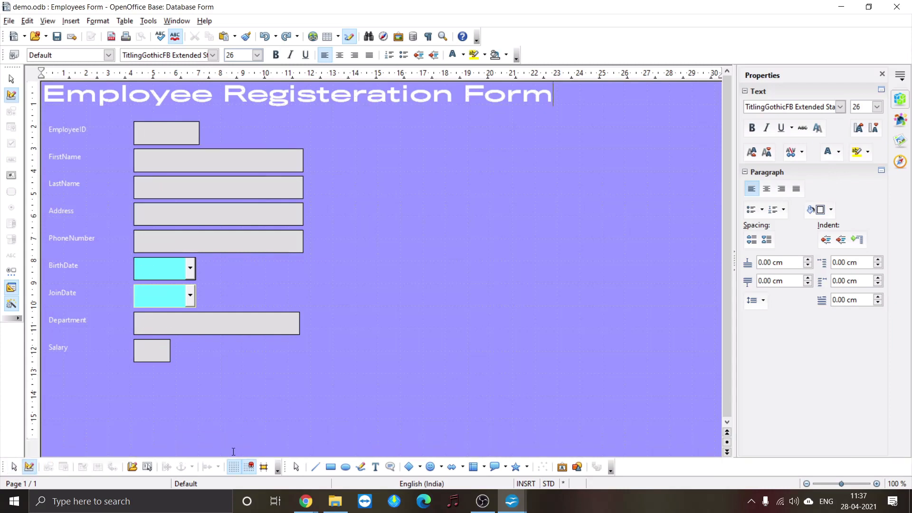
# Step: Try drawing a rectangle about 15.7 by 1.3 cm below the fields, and delete it
pyautogui.click(331, 467)
pyautogui.moveTo(116, 378); pyautogui.dragTo(472, 409)
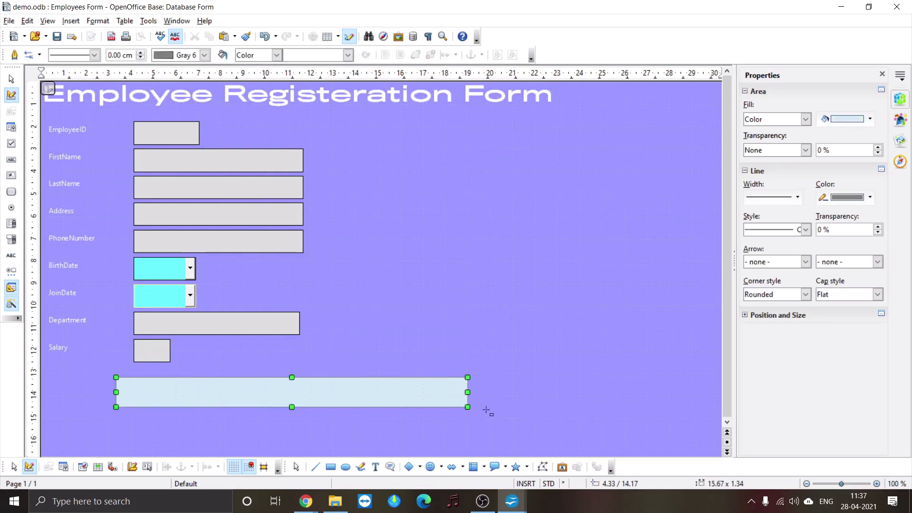
pyautogui.press('Delete')
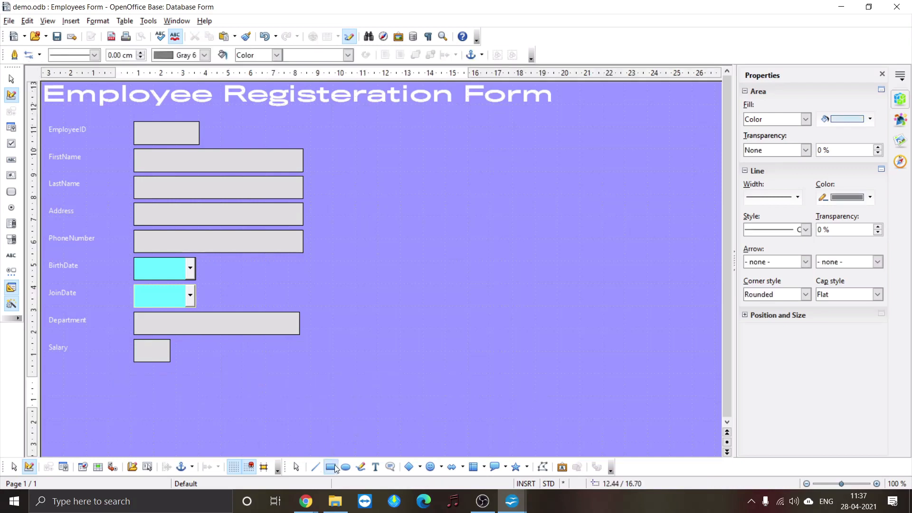
# Step: Draw a circle about 10.5 cm in diameter in the empty area beside the fields, and deselect it
pyautogui.click(345, 467)
pyautogui.moveTo(381, 152); pyautogui.dragTo(614, 364)
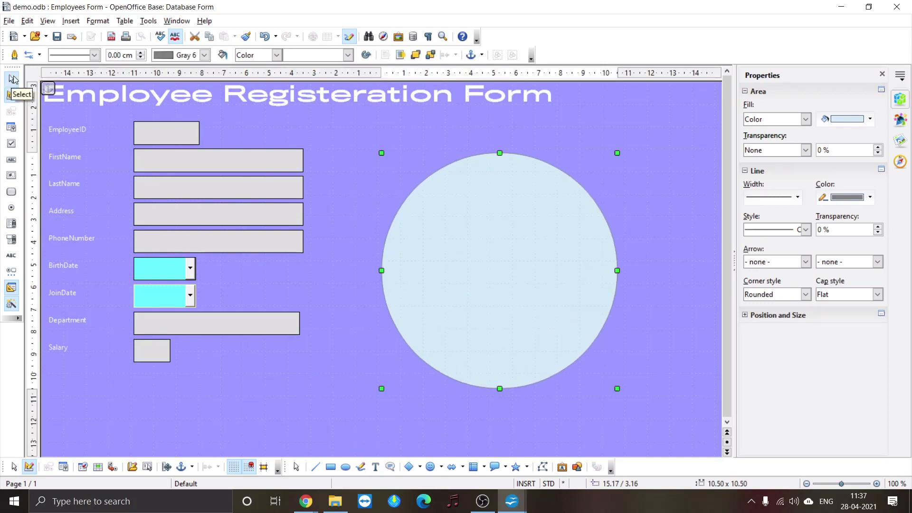
pyautogui.click(296, 467)
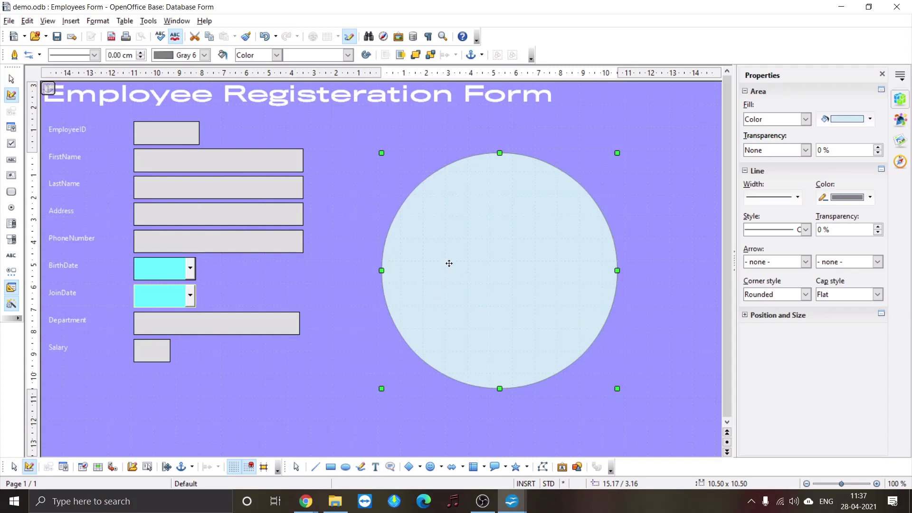
pyautogui.click(310, 423)
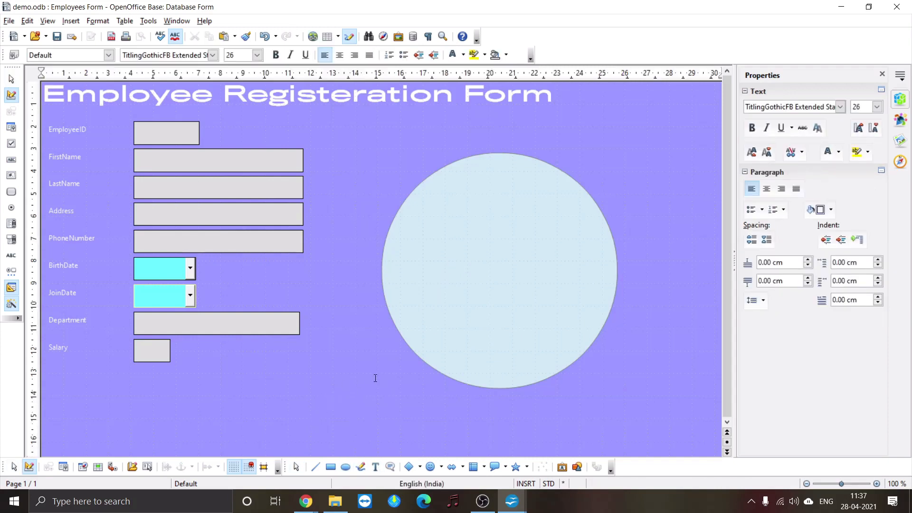
# Step: Add the text "Fil The form Correctly" inside the circle
pyautogui.click(456, 254)
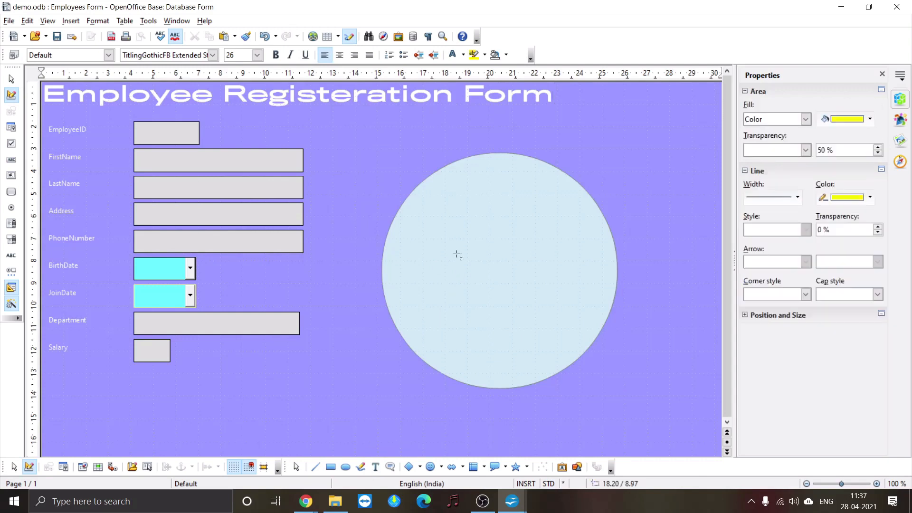
pyautogui.click(472, 250)
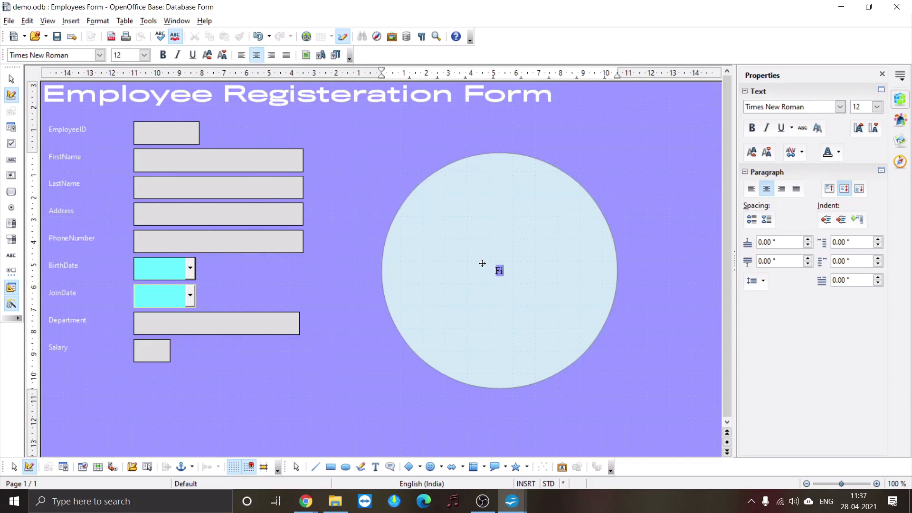
pyautogui.write('Fil The form Corr')
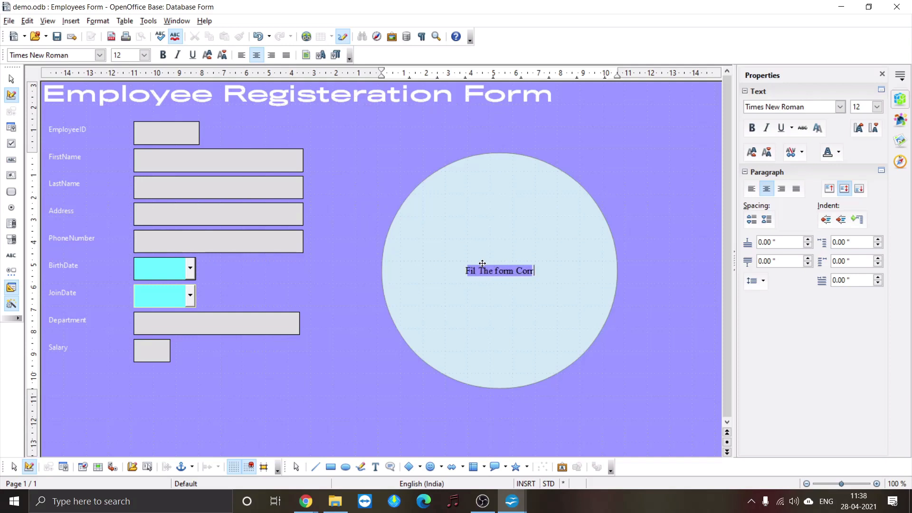
pyautogui.write('ectly')
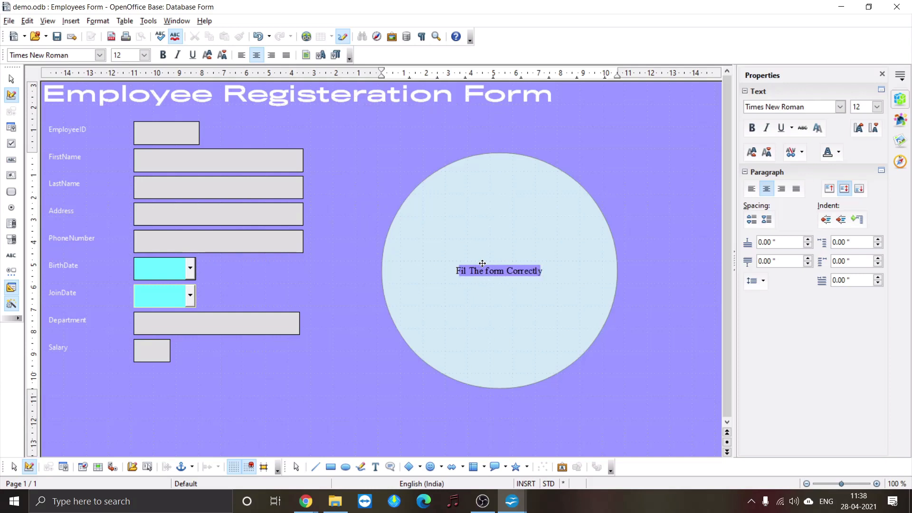
# Step: Set the circle's text in TitlingGothicFB Extended Bold and insert a line break before "Correctly"
pyautogui.hotkey('ctrl', 'shift', 'Left')
pyautogui.click(840, 107)
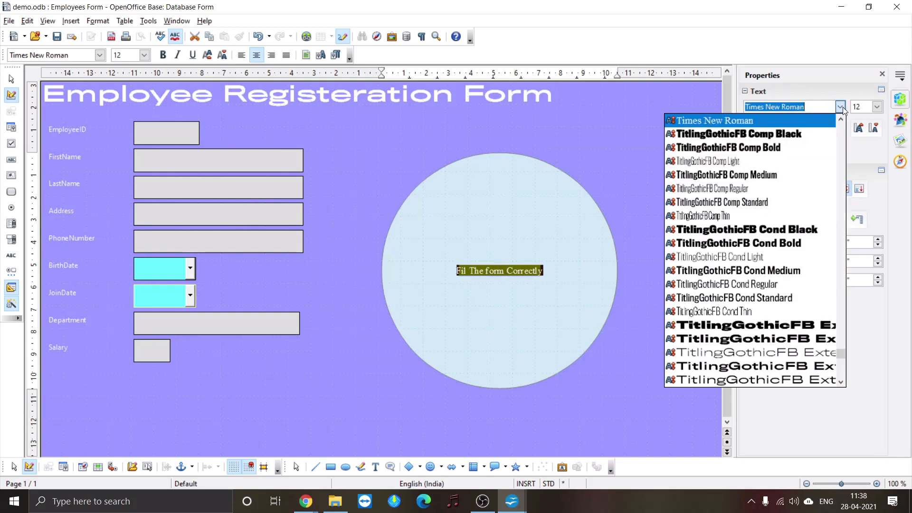
pyautogui.click(793, 338)
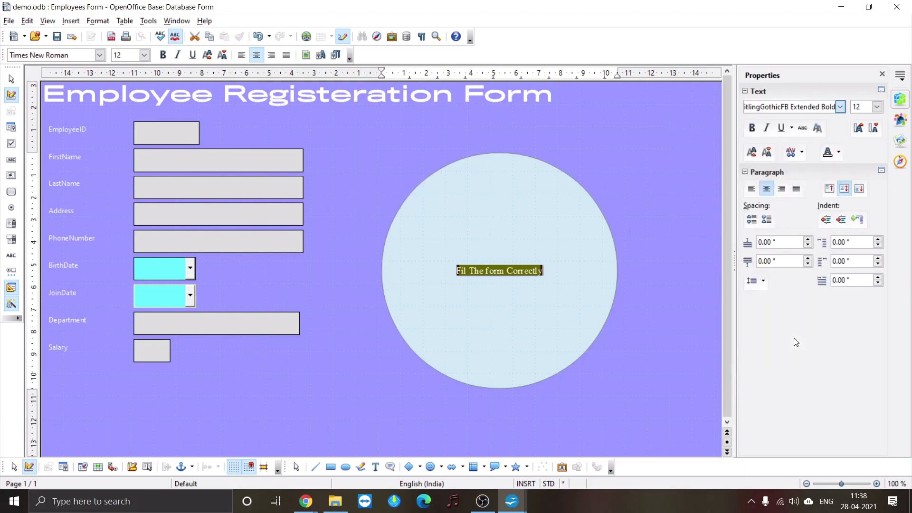
pyautogui.click(512, 272)
pyautogui.press('Return')
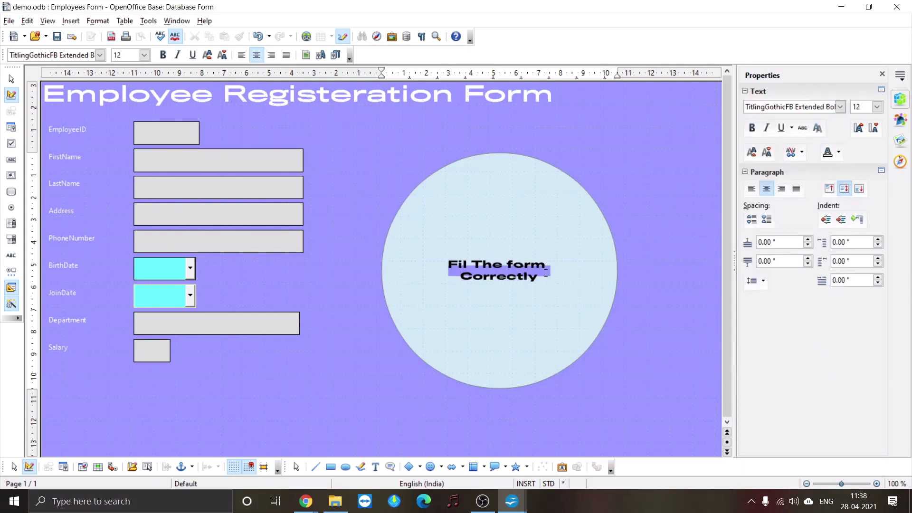
# Step: Try font sizes 28 and 32 on all of the circle's text, and settle on 24
pyautogui.hotkey('ctrl', 'a')
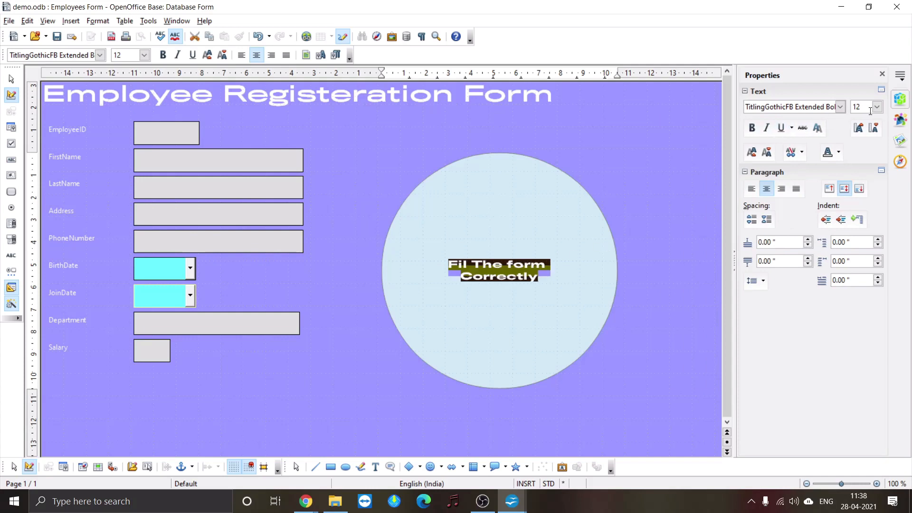
pyautogui.click(877, 107)
pyautogui.click(860, 279)
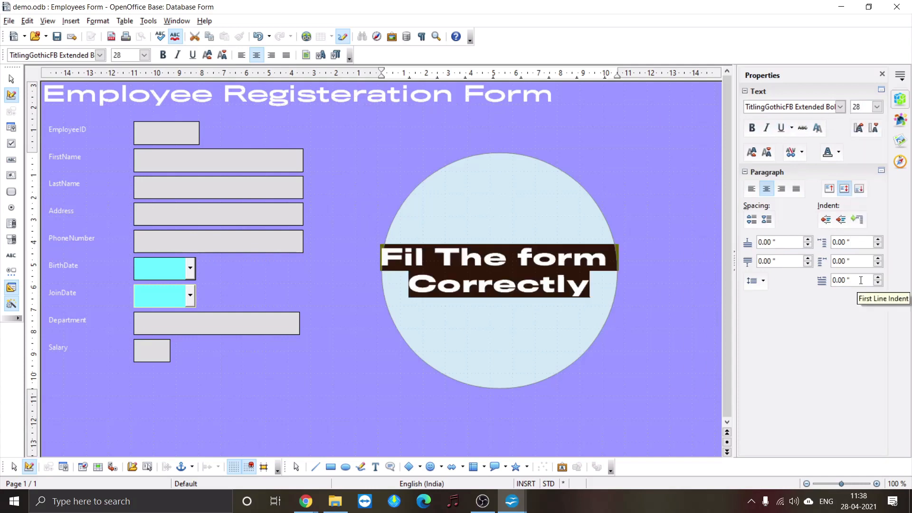
pyautogui.click(877, 107)
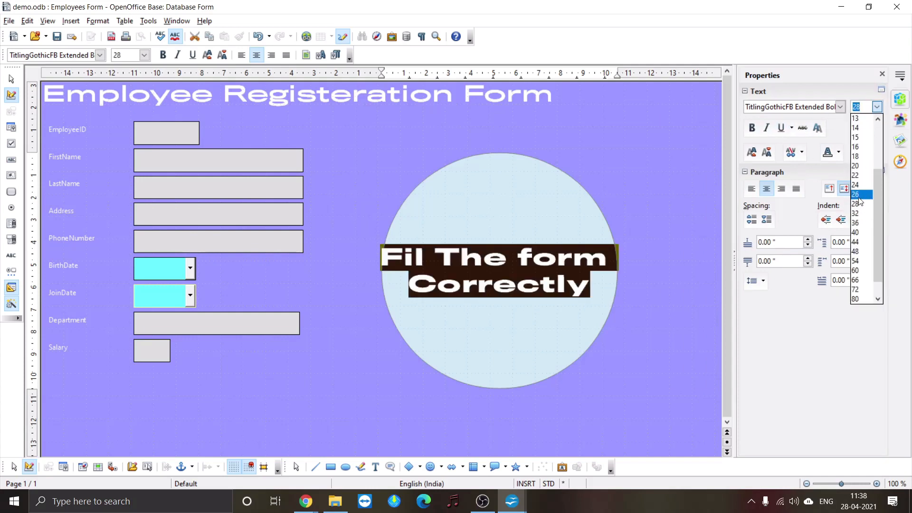
pyautogui.click(857, 214)
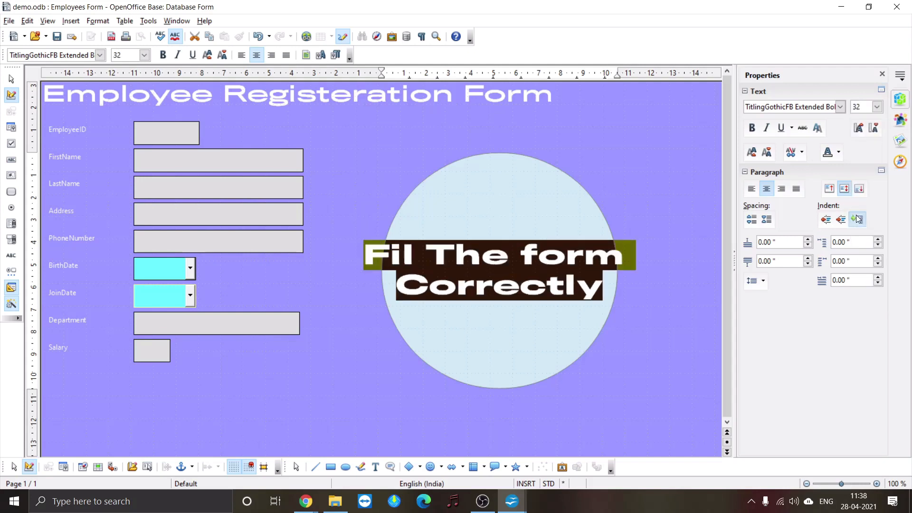
pyautogui.click(876, 107)
pyautogui.click(860, 183)
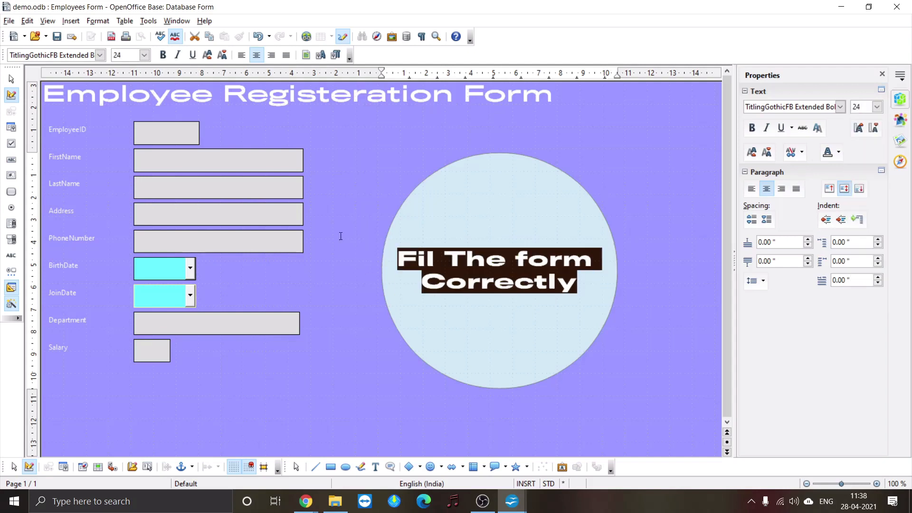
# Step: Correct "Fil" to "Fill" in the circle's text, leave text editing, and save the form
pyautogui.click(466, 260)
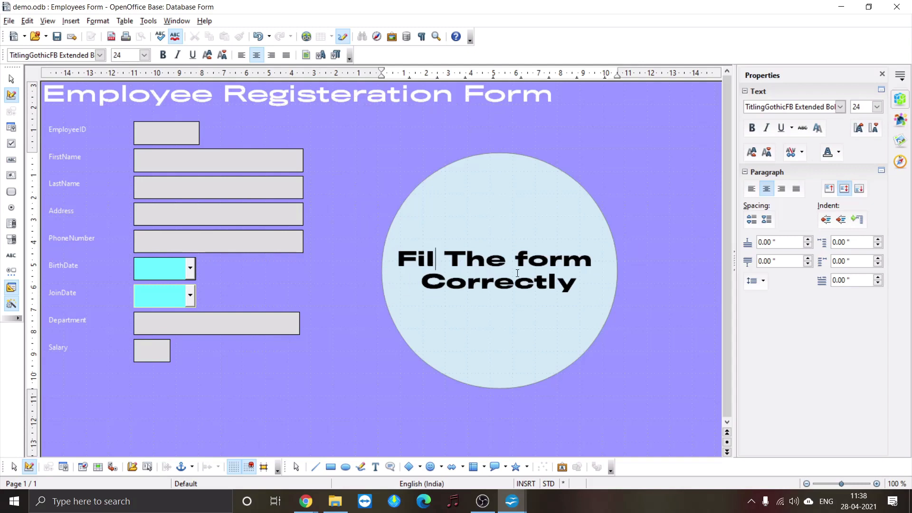
pyautogui.write('l')
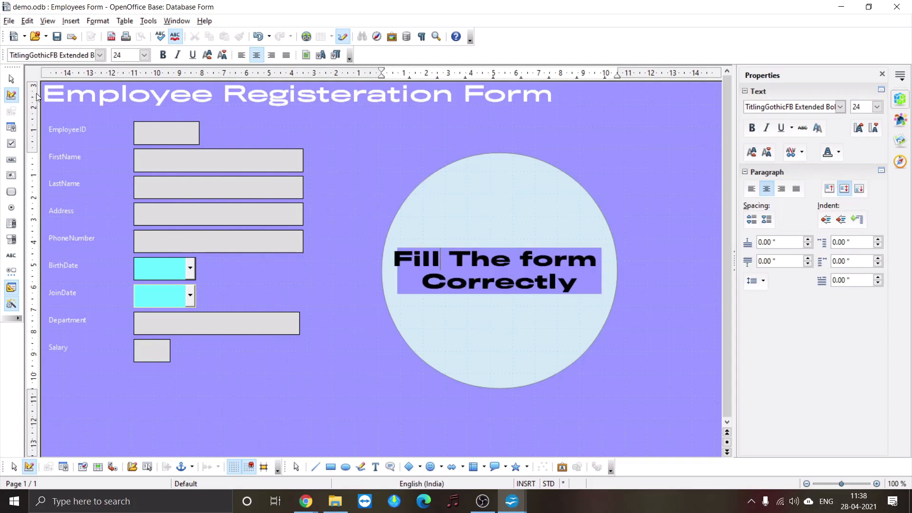
pyautogui.click(11, 79)
pyautogui.click(360, 134)
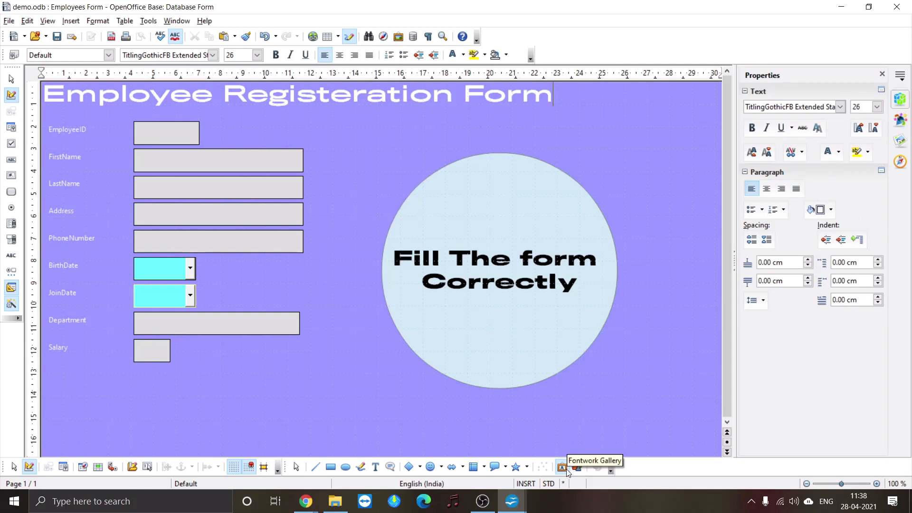
pyautogui.click(57, 36)
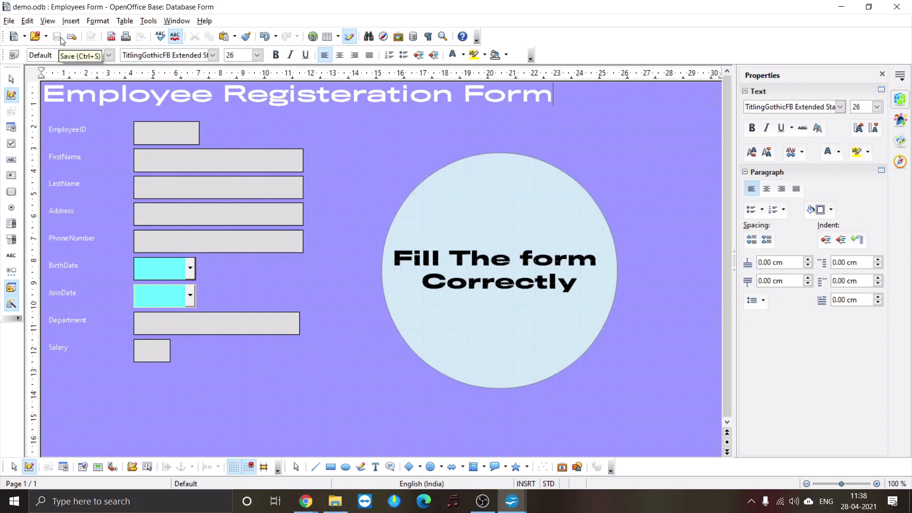
# Step: Export all pages of the form as demo.pdf in the Documents folder, keeping the default PDF options
pyautogui.click(148, 21)
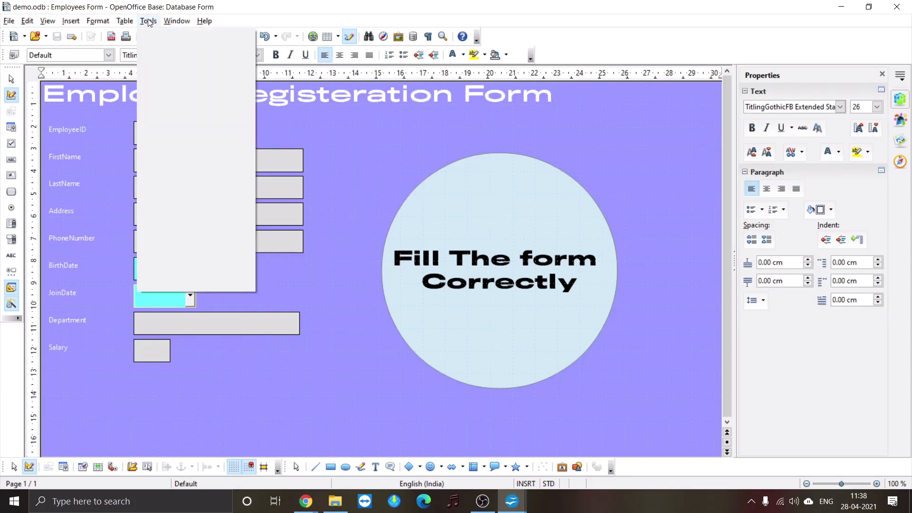
pyautogui.moveTo(127, 23)
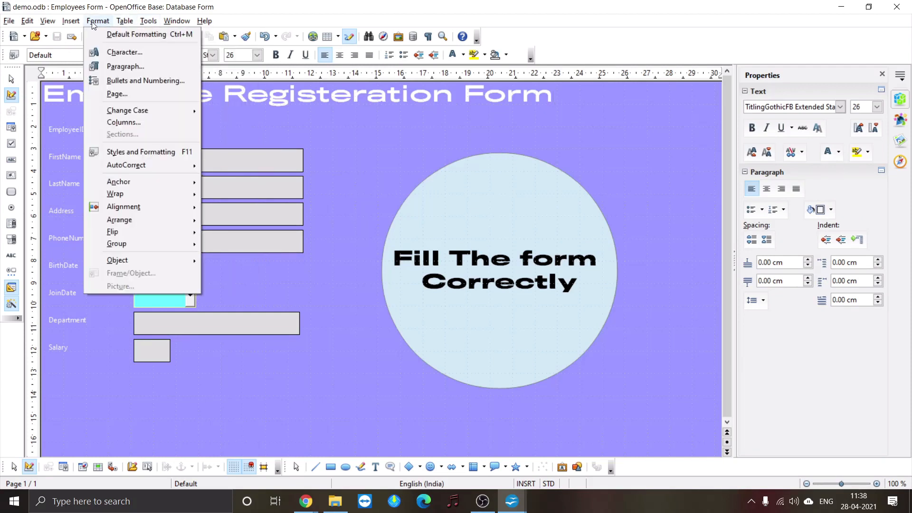
pyautogui.click(65, 21)
pyautogui.click(28, 21)
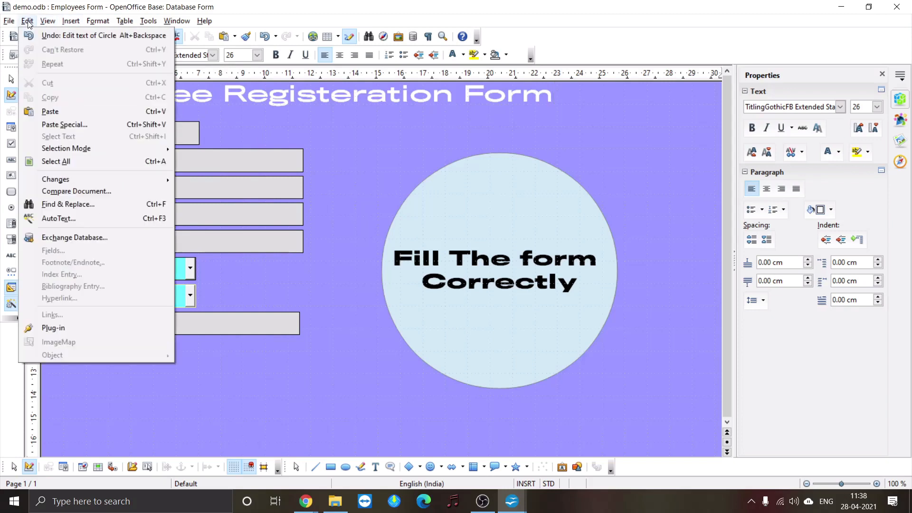
pyautogui.moveTo(9, 23)
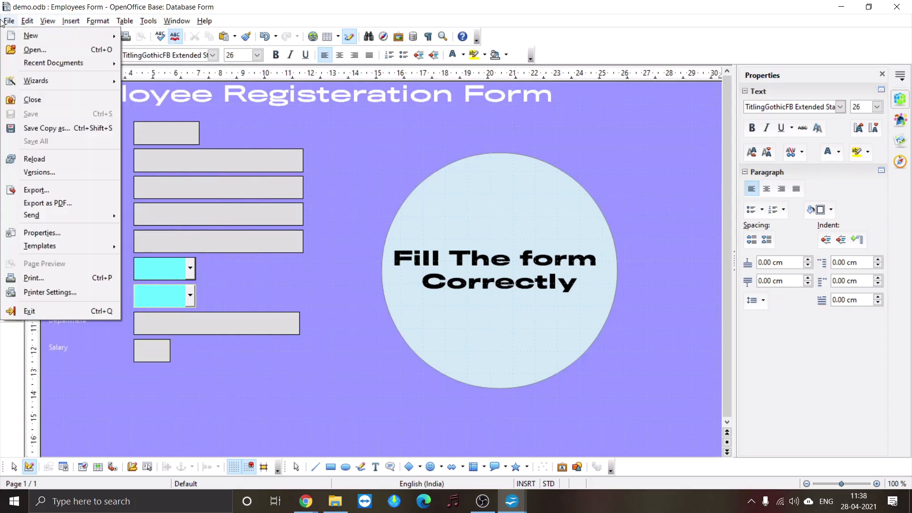
pyautogui.click(31, 202)
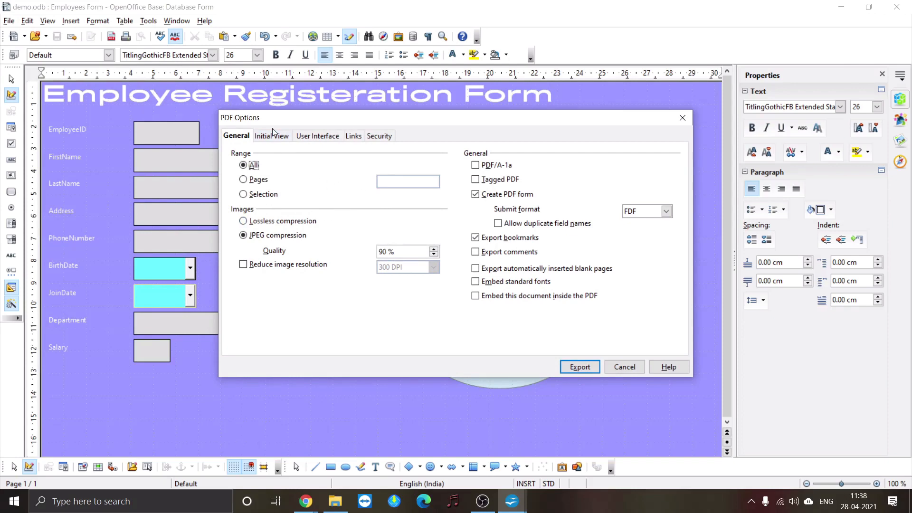
pyautogui.click(578, 365)
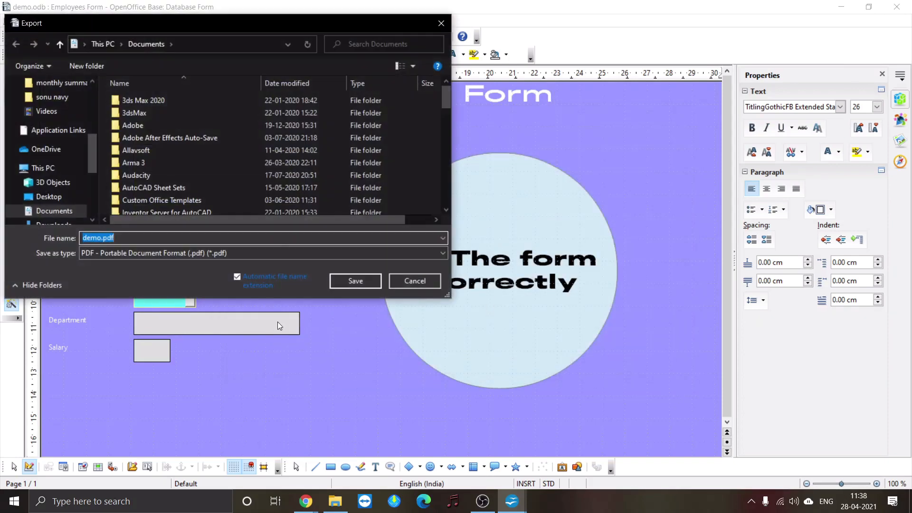
pyautogui.click(355, 281)
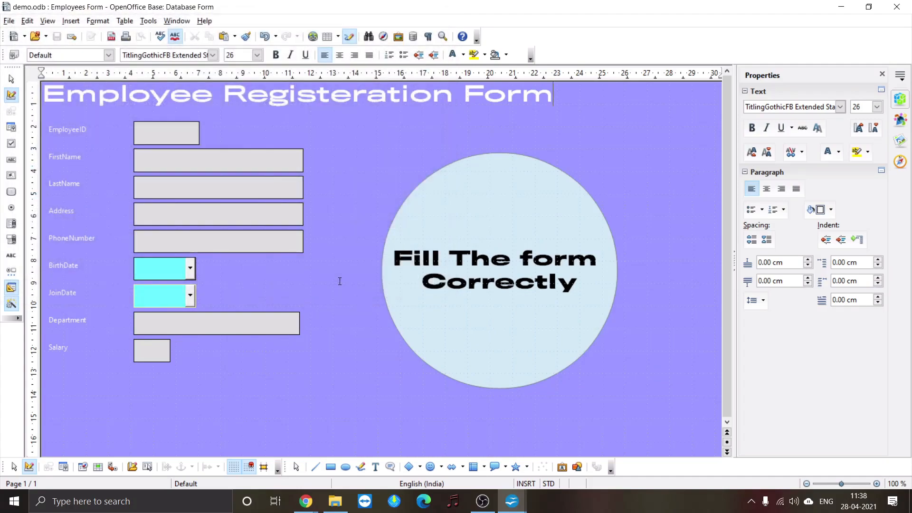
# Step: Switch to File Explorer, open demo.pdf from the Documents folder sorted by date modified, and examine how the form fits the page
pyautogui.click(335, 501)
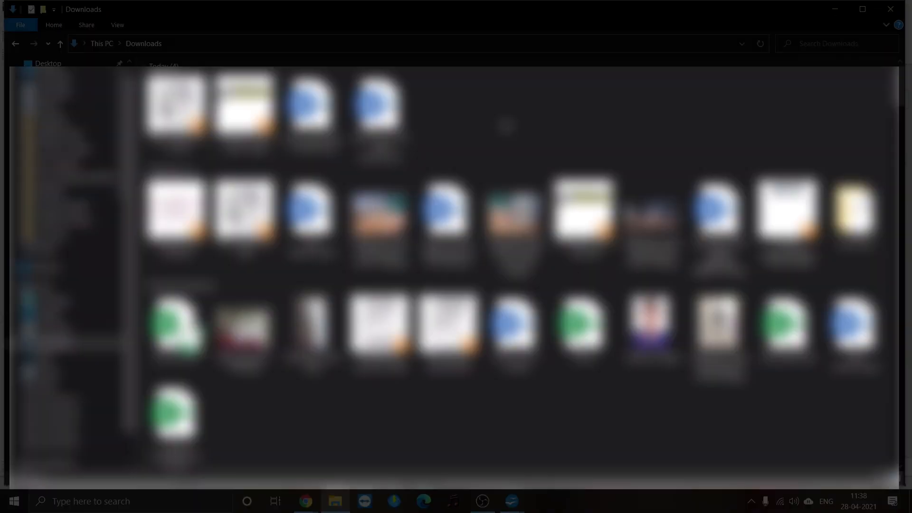
pyautogui.rightClick(503, 120)
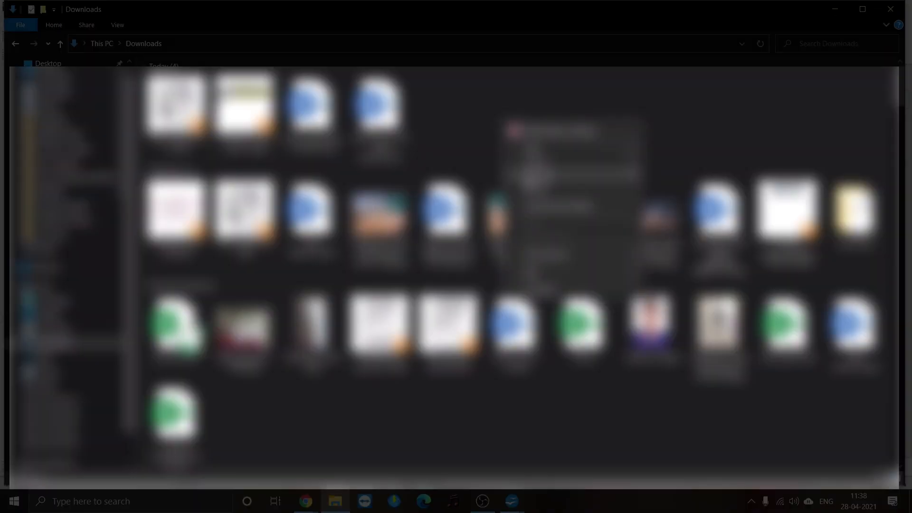
pyautogui.click(536, 189)
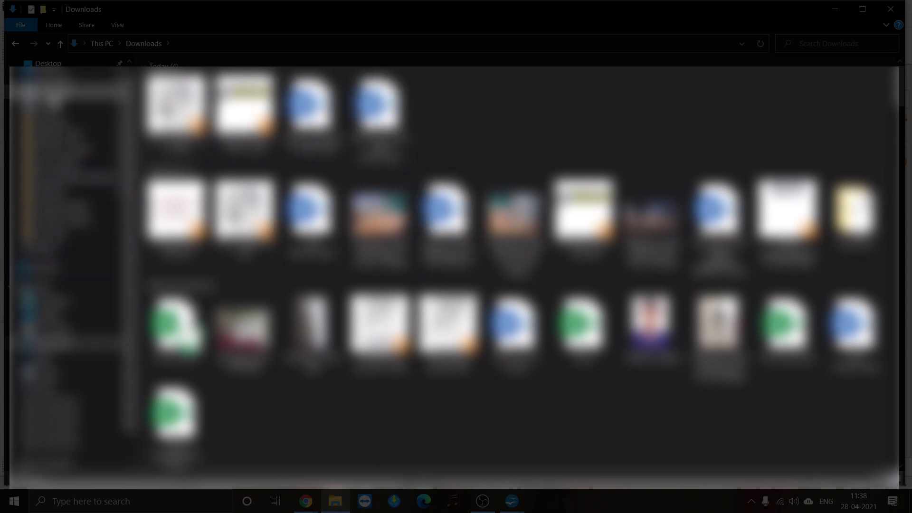
pyautogui.click(56, 93)
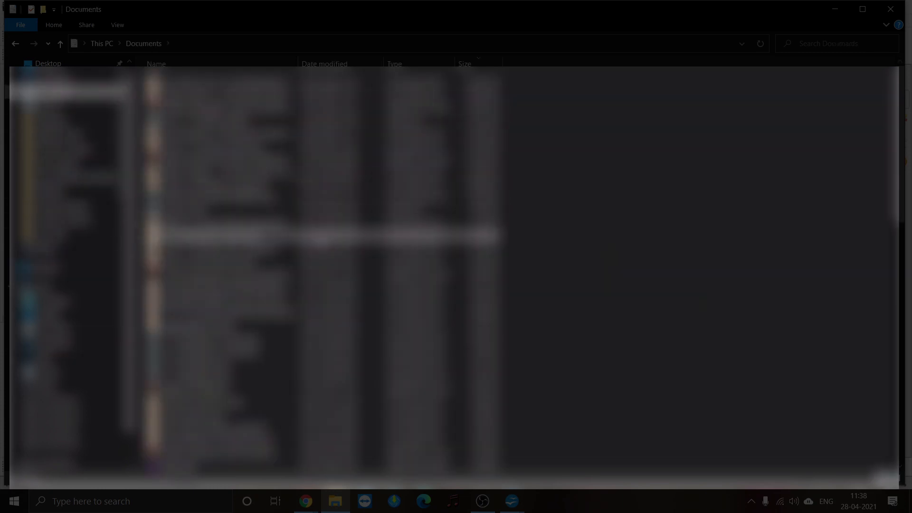
pyautogui.click(325, 64)
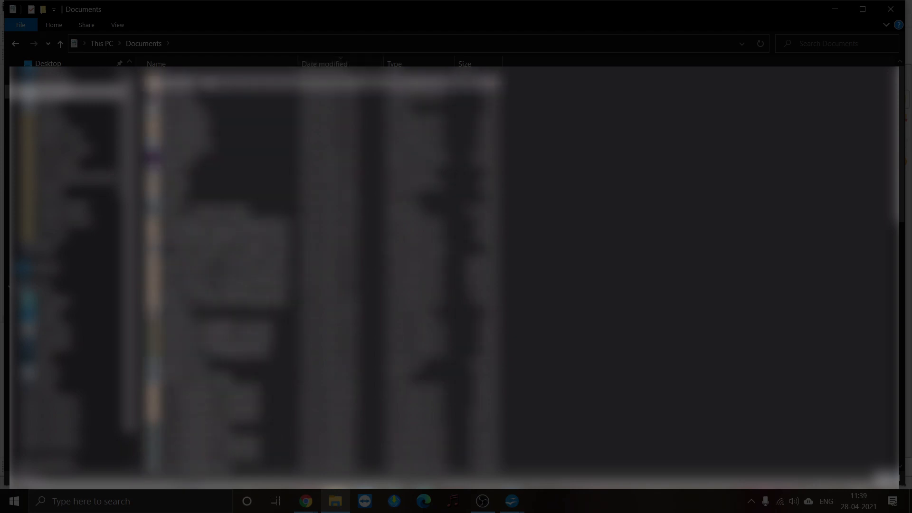
pyautogui.doubleClick(209, 83)
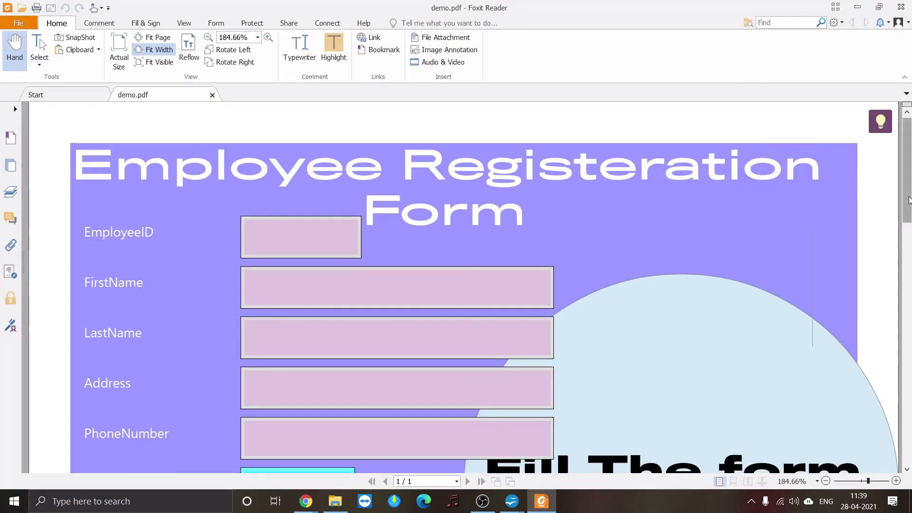
pyautogui.moveTo(906, 191); pyautogui.dragTo(900, 157)
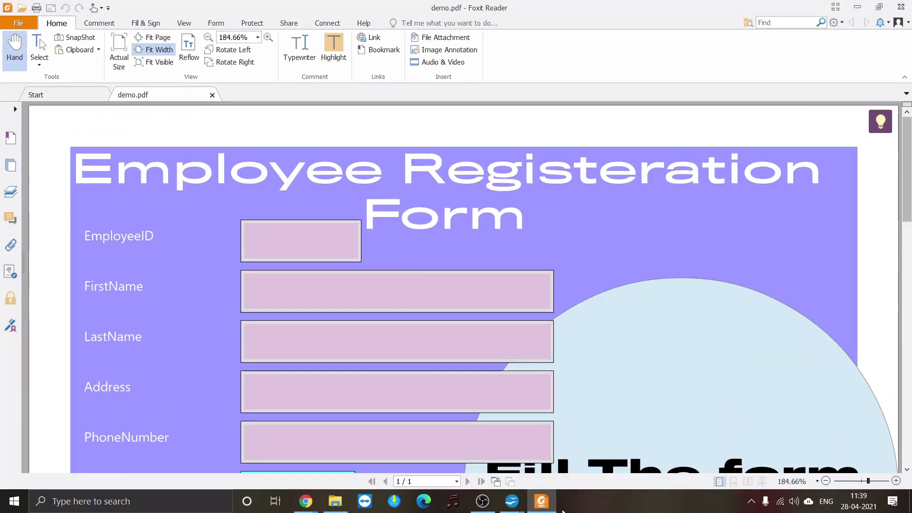
# Step: Switch back to OpenOffice Base, set the form's page orientation to landscape, and turn off design mode
pyautogui.click(512, 502)
pyautogui.click(535, 475)
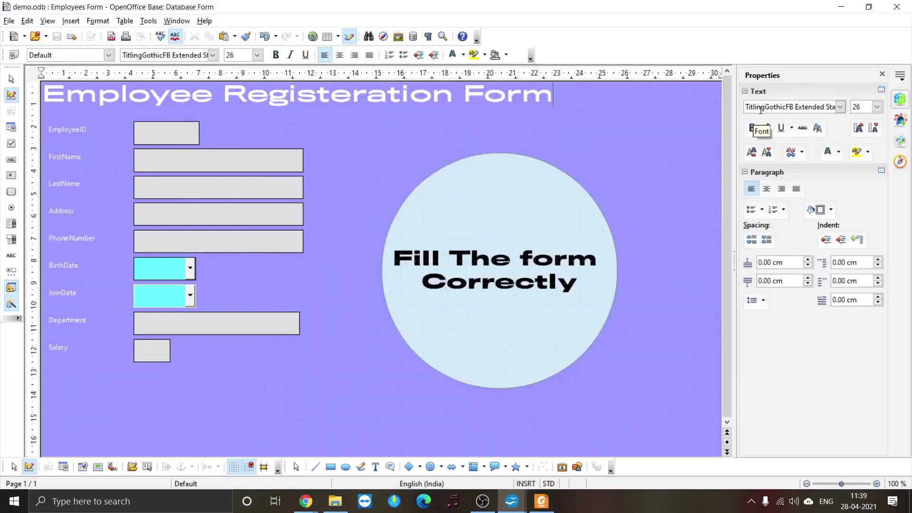
pyautogui.click(98, 21)
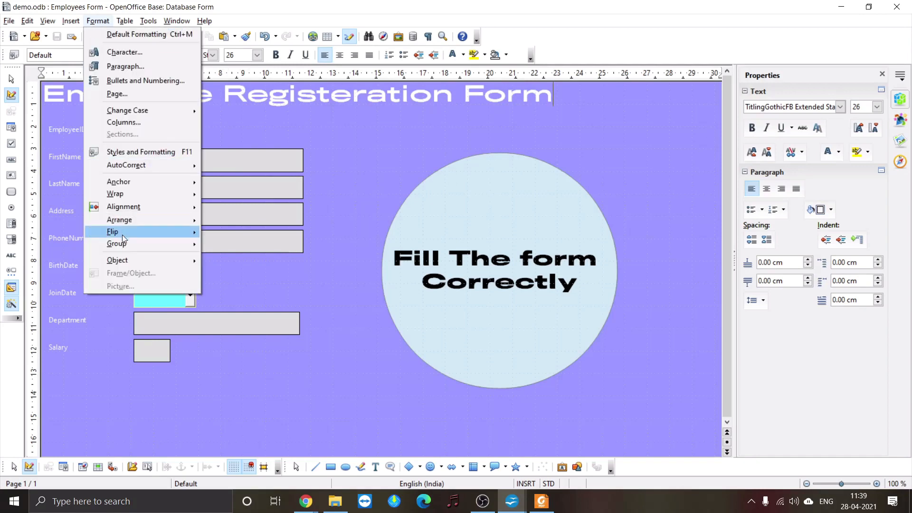
pyautogui.click(121, 93)
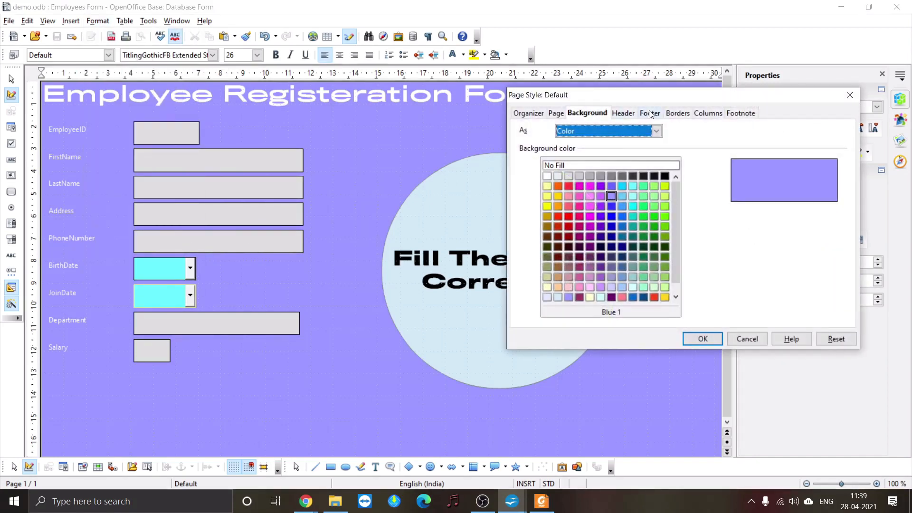
pyautogui.click(555, 113)
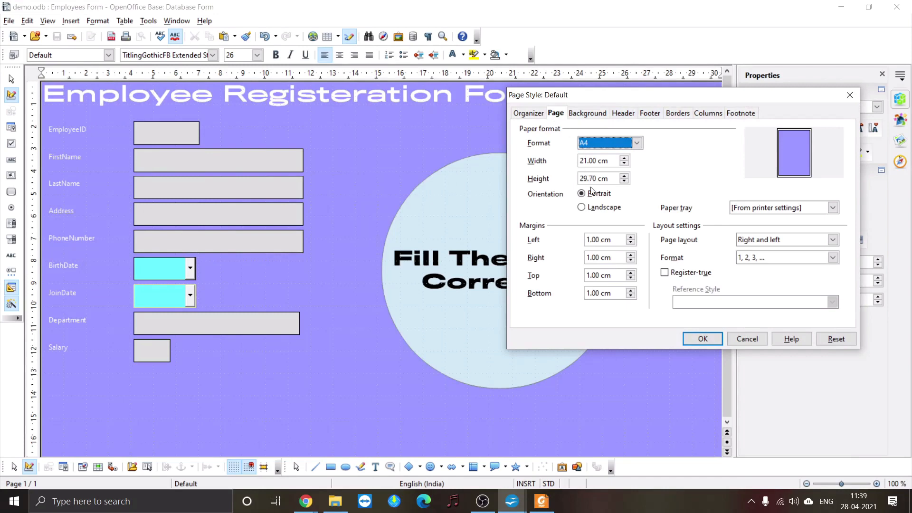
pyautogui.click(581, 207)
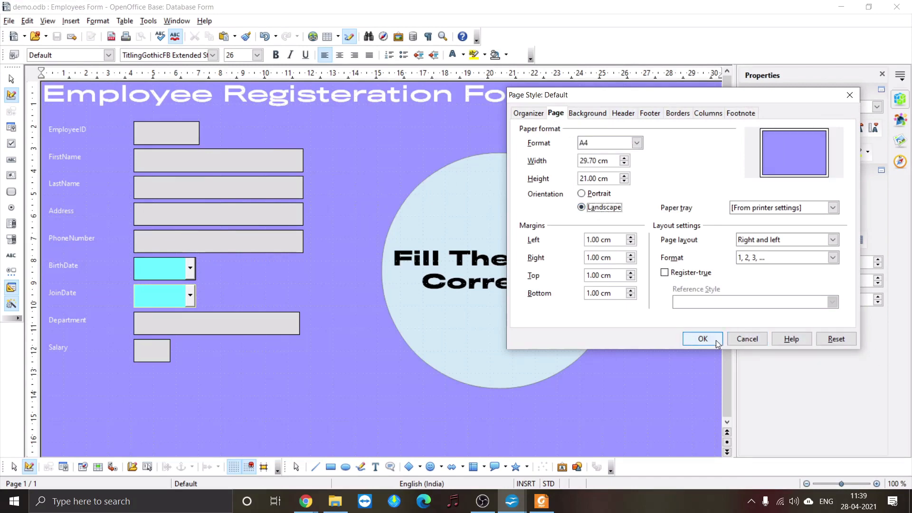
pyautogui.click(703, 338)
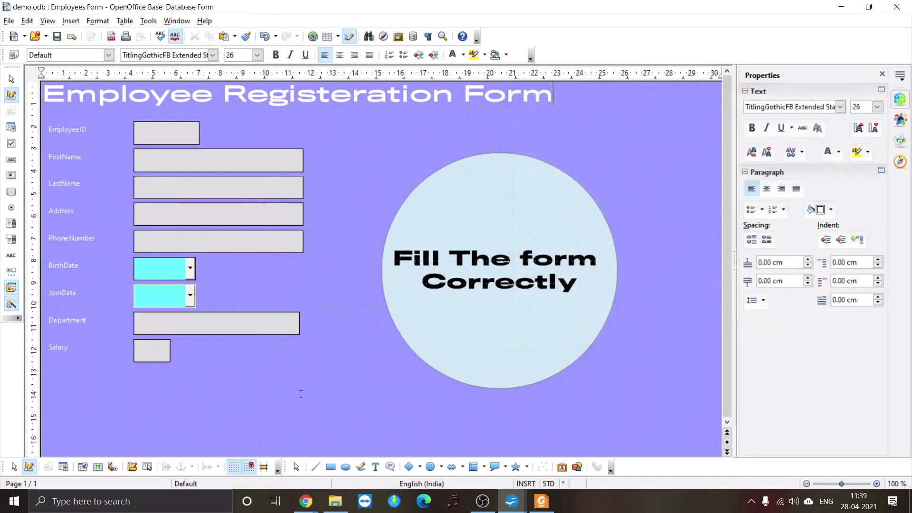
pyautogui.click(28, 466)
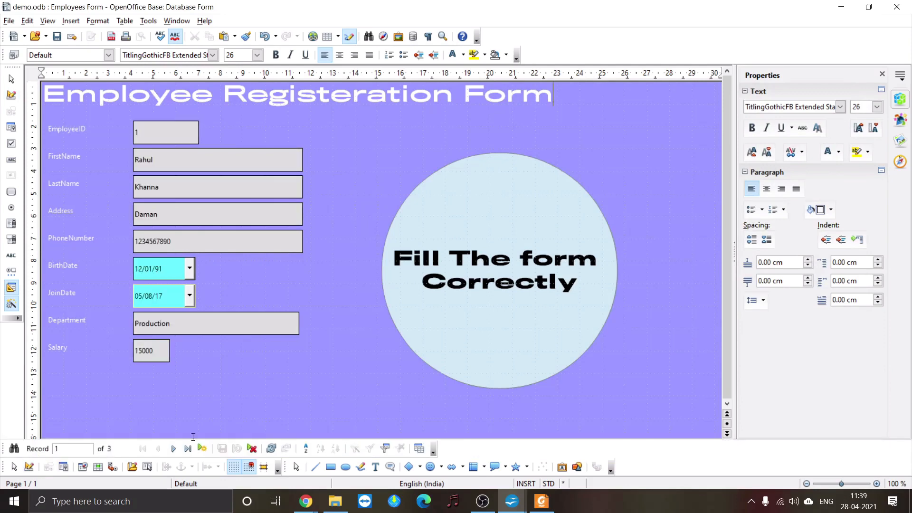
# Step: Try to export all pages of the form as demo.pdf in the Documents folder, replacing the existing file
pyautogui.click(9, 21)
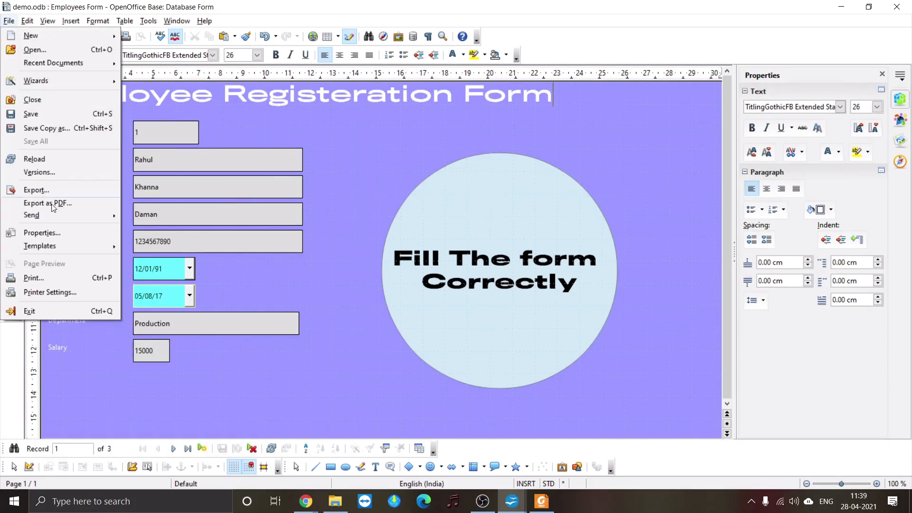
pyautogui.click(42, 204)
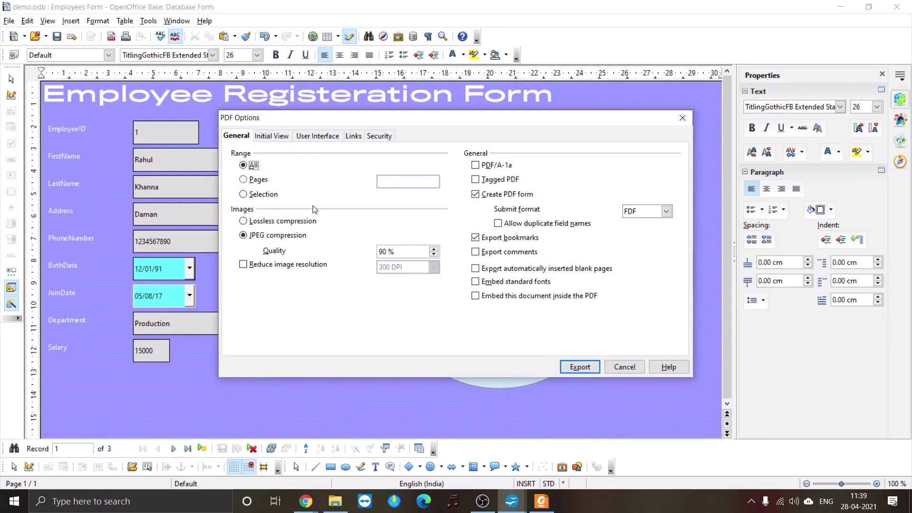
pyautogui.click(573, 367)
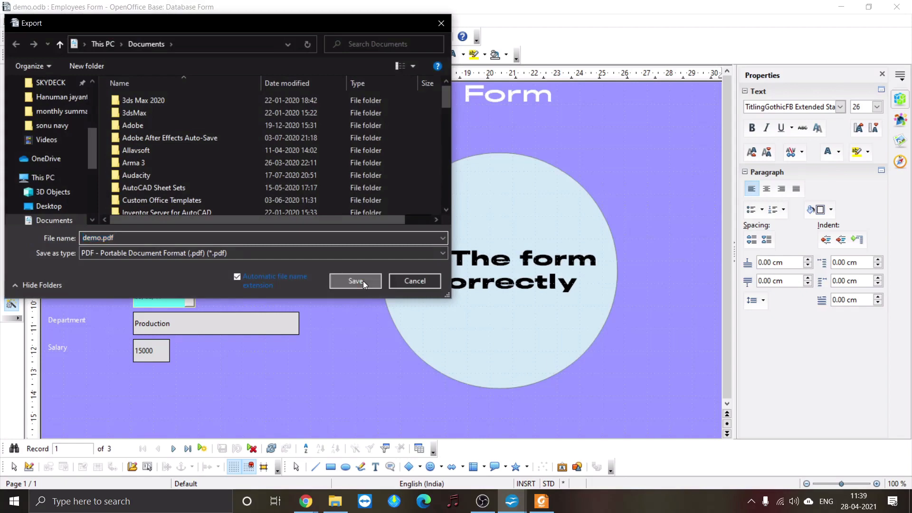
pyautogui.click(363, 281)
pyautogui.click(495, 255)
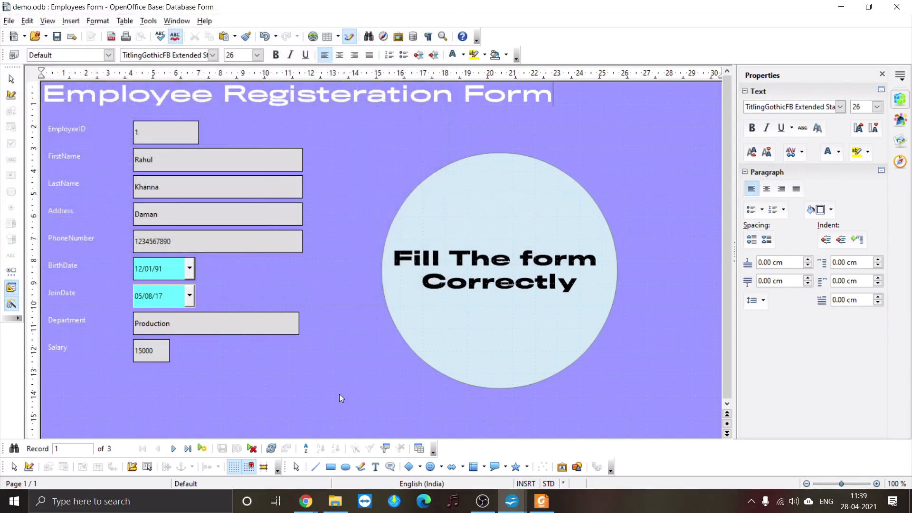
pyautogui.moveTo(331, 507)
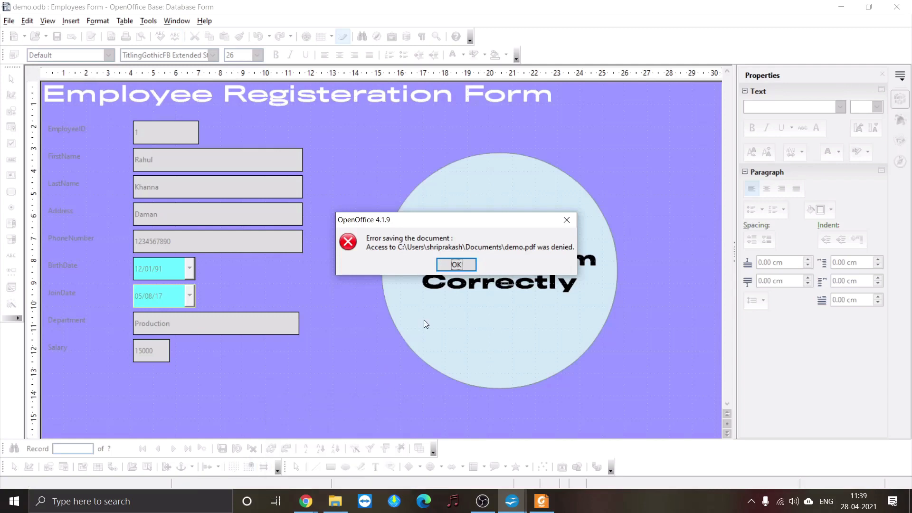
pyautogui.click(460, 266)
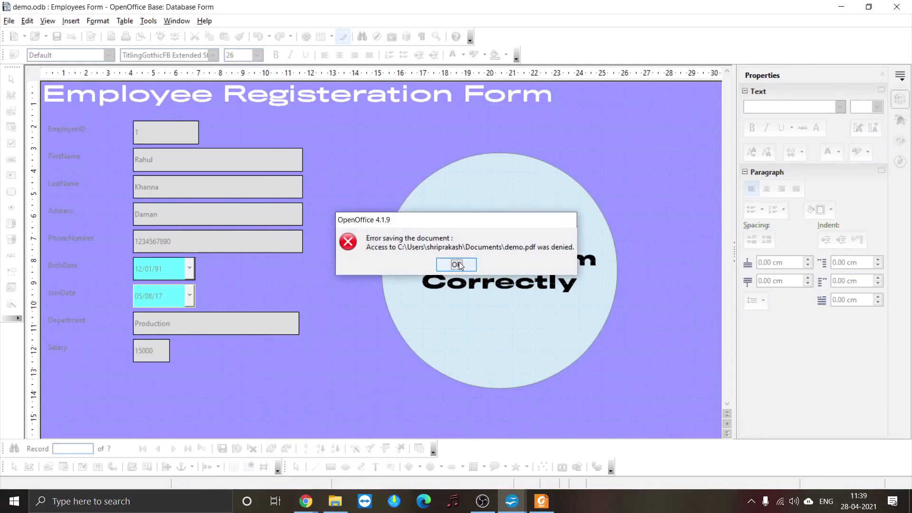
pyautogui.click(456, 264)
pyautogui.click(455, 268)
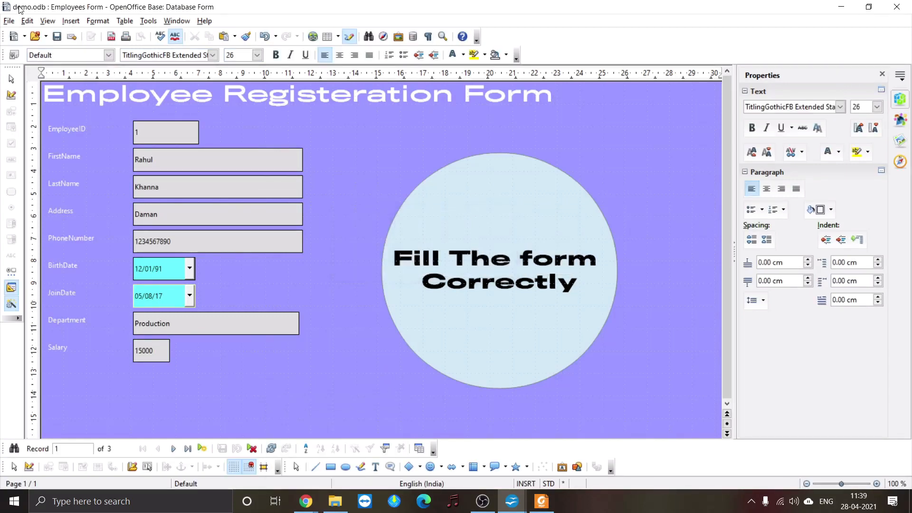
# Step: Export the form as employee-form.pdf in the Documents folder, keeping the default PDF options
pyautogui.click(9, 21)
pyautogui.click(38, 201)
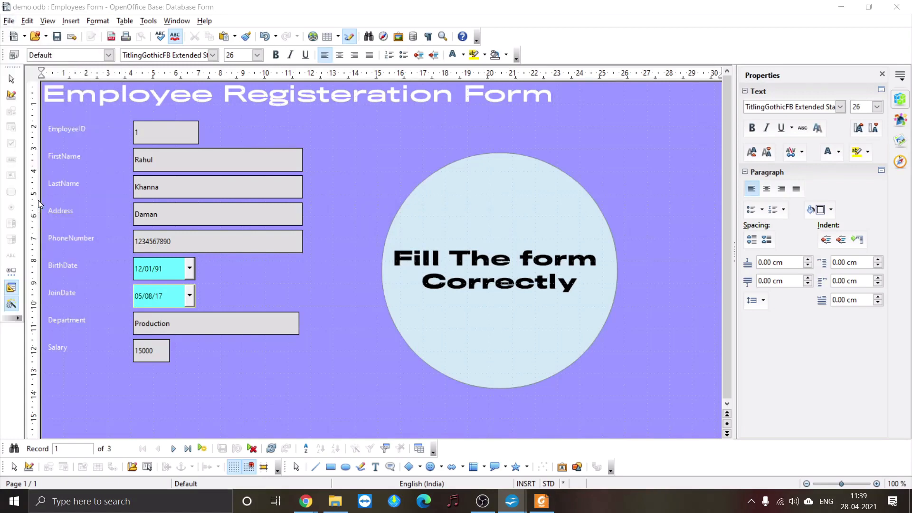
pyautogui.click(569, 369)
pyautogui.click(99, 238)
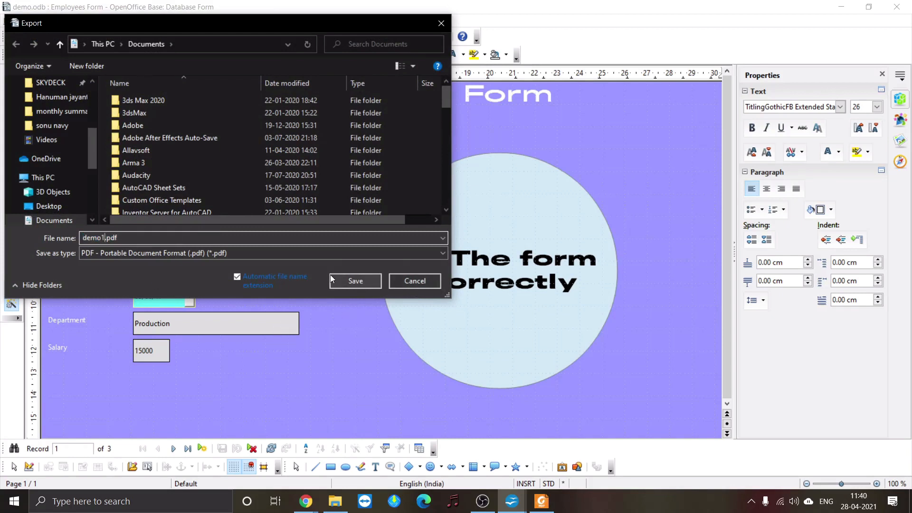
pyautogui.press('BackSpace')
pyautogui.press('BackSpace')
pyautogui.press('BackSpace')
pyautogui.press('BackSpace')
pyautogui.write('employee-form')
pyautogui.click(331, 275)
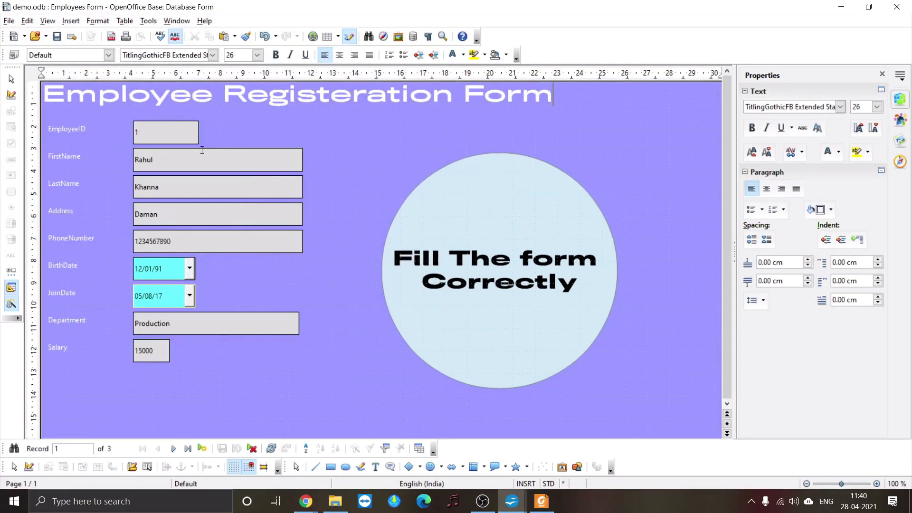
# Step: Switch to File Explorer, open employee-form.pdf from the Documents folder, and examine how the landscape form fits the page
pyautogui.click(335, 501)
pyautogui.rightClick(547, 150)
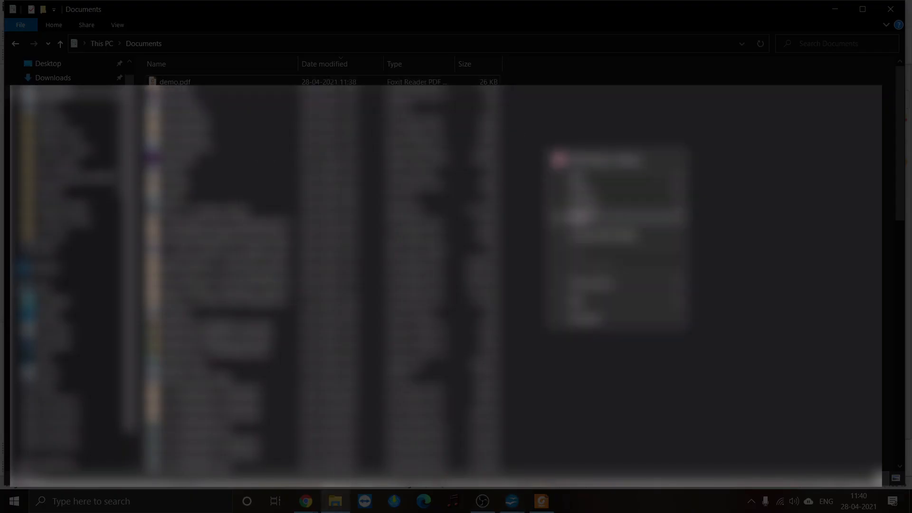
pyautogui.click(569, 211)
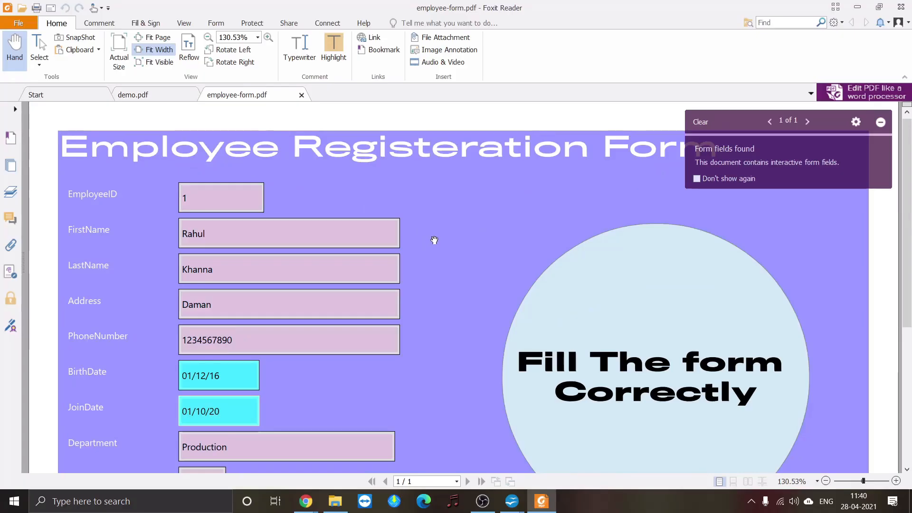
pyautogui.scroll(-5, 437, 237)
pyautogui.scroll(5, 450, 225)
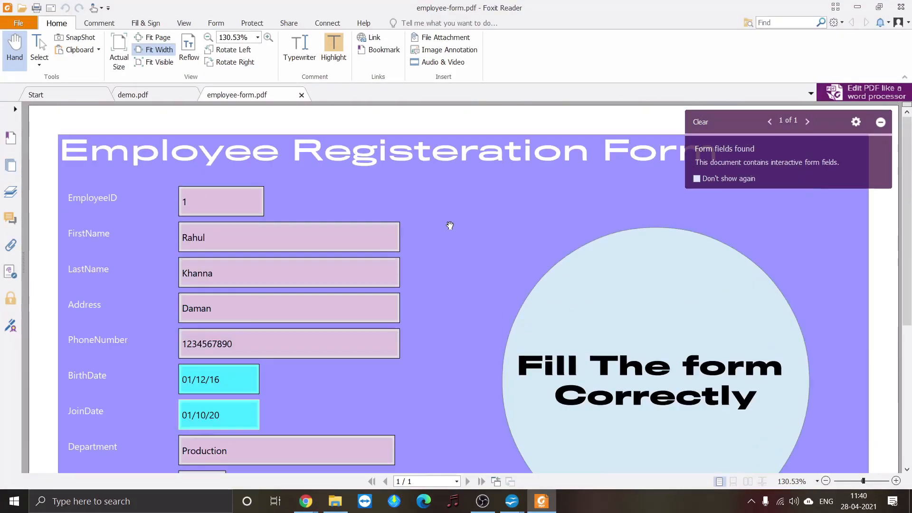
pyautogui.scroll(-3, 449, 225)
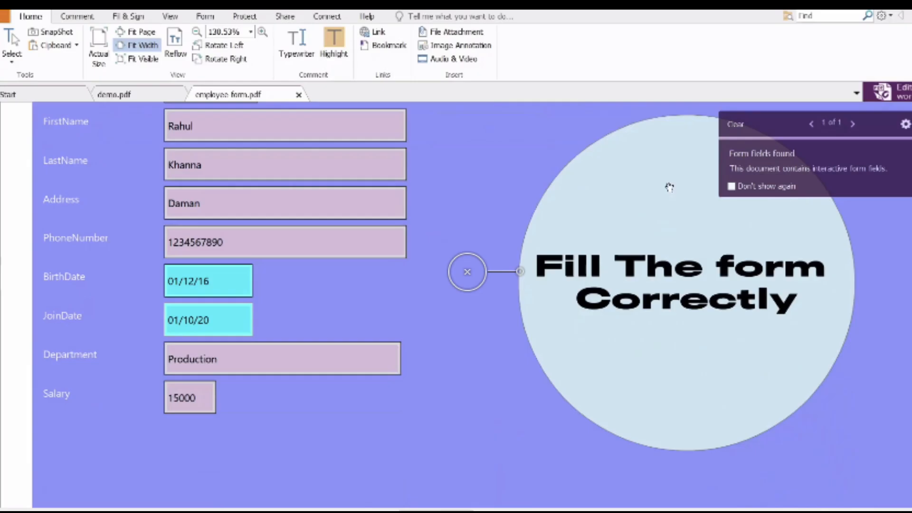